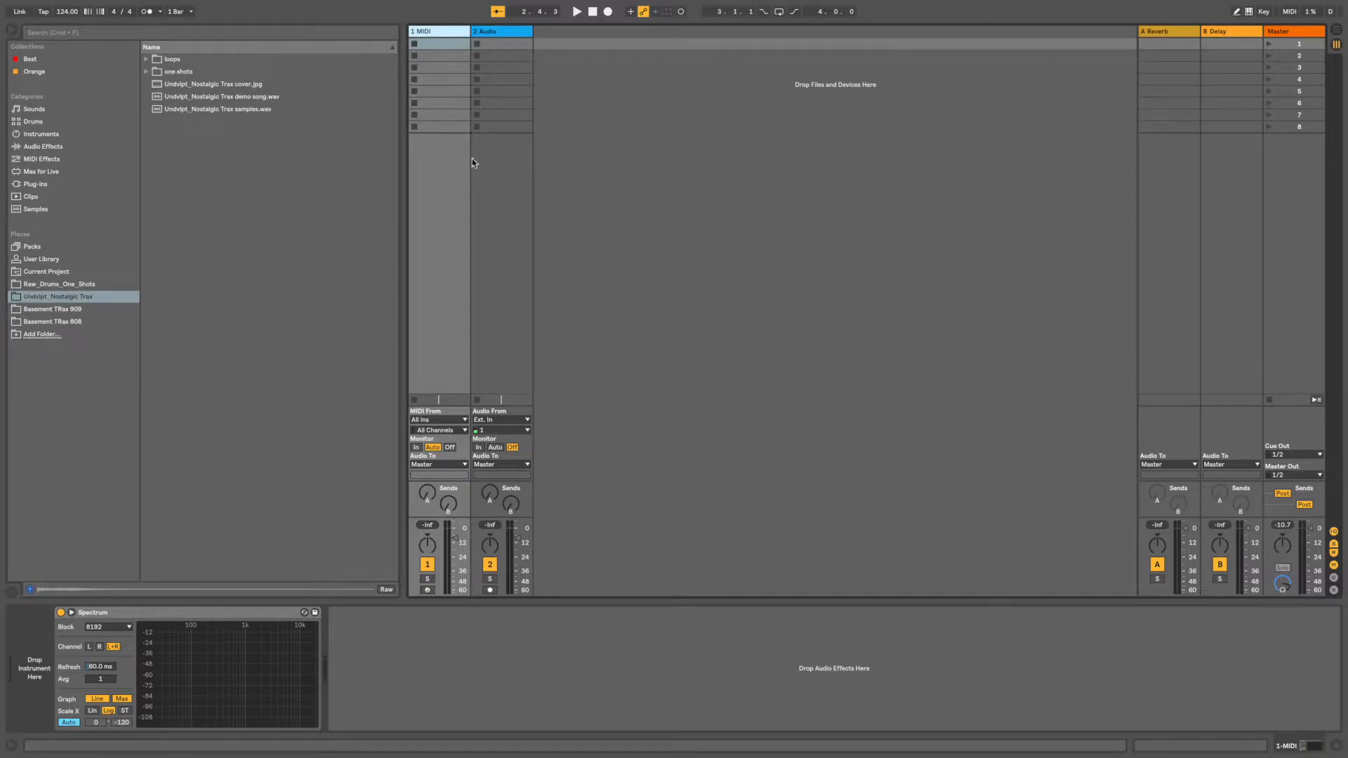
- Set the record quantization to Sixteenth-Note Quantization
{"action": "mouse_move", "coordinate": [102, 8]}
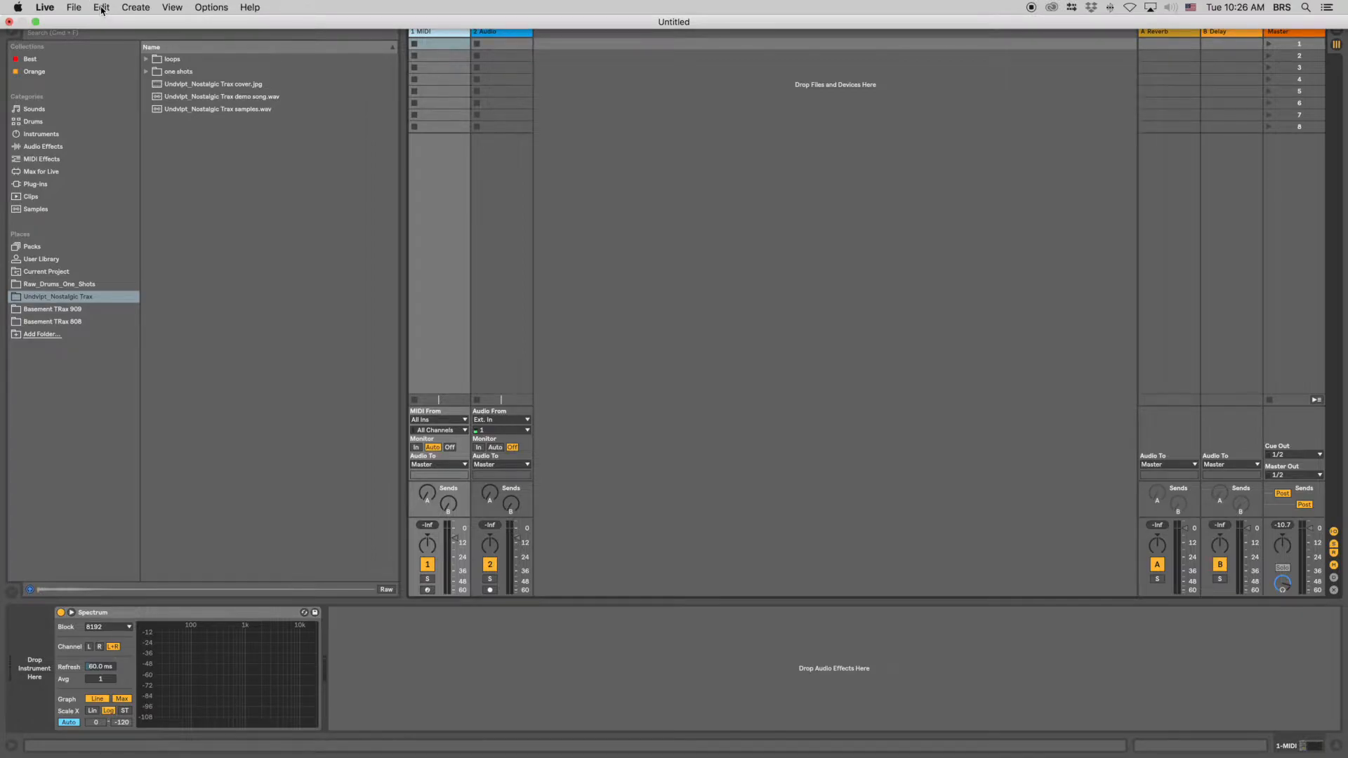
{"action": "left_click", "coordinate": [101, 9]}
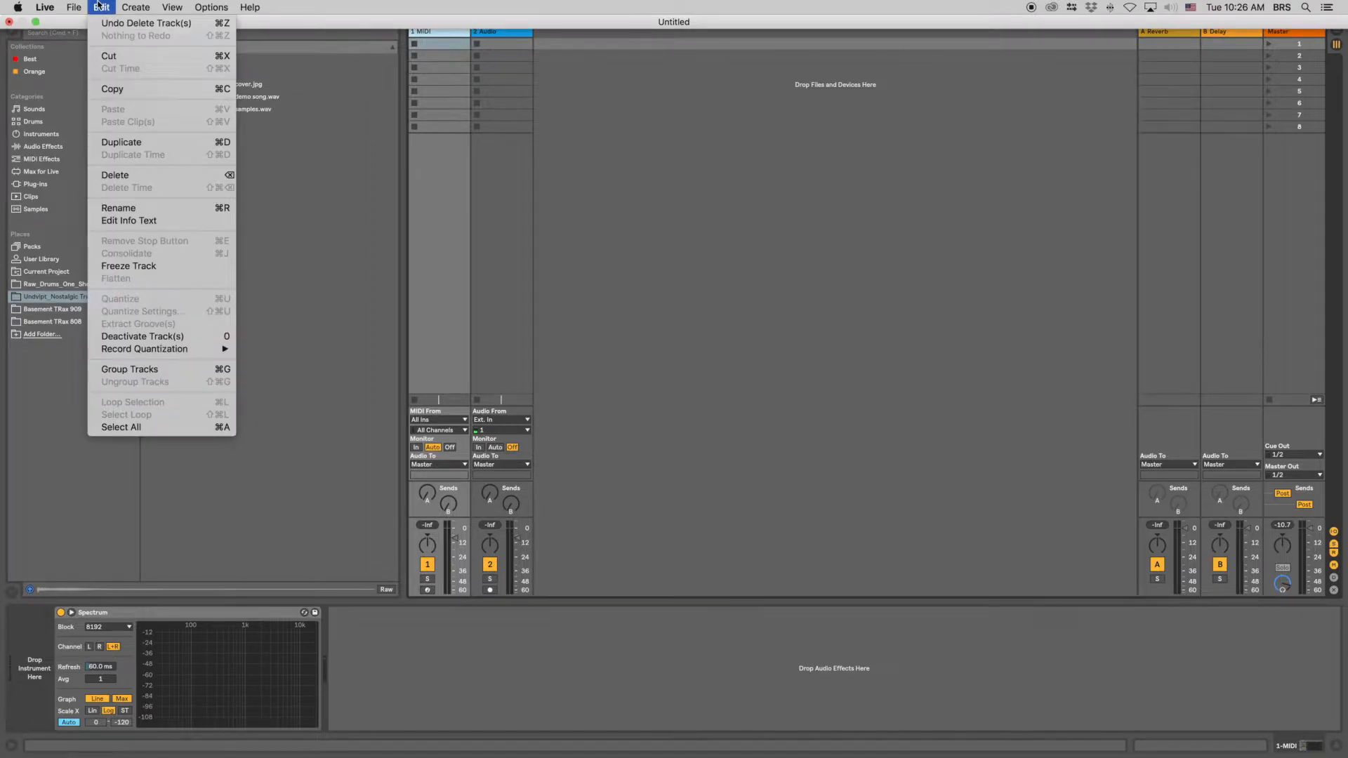
{"action": "mouse_move", "coordinate": [128, 354]}
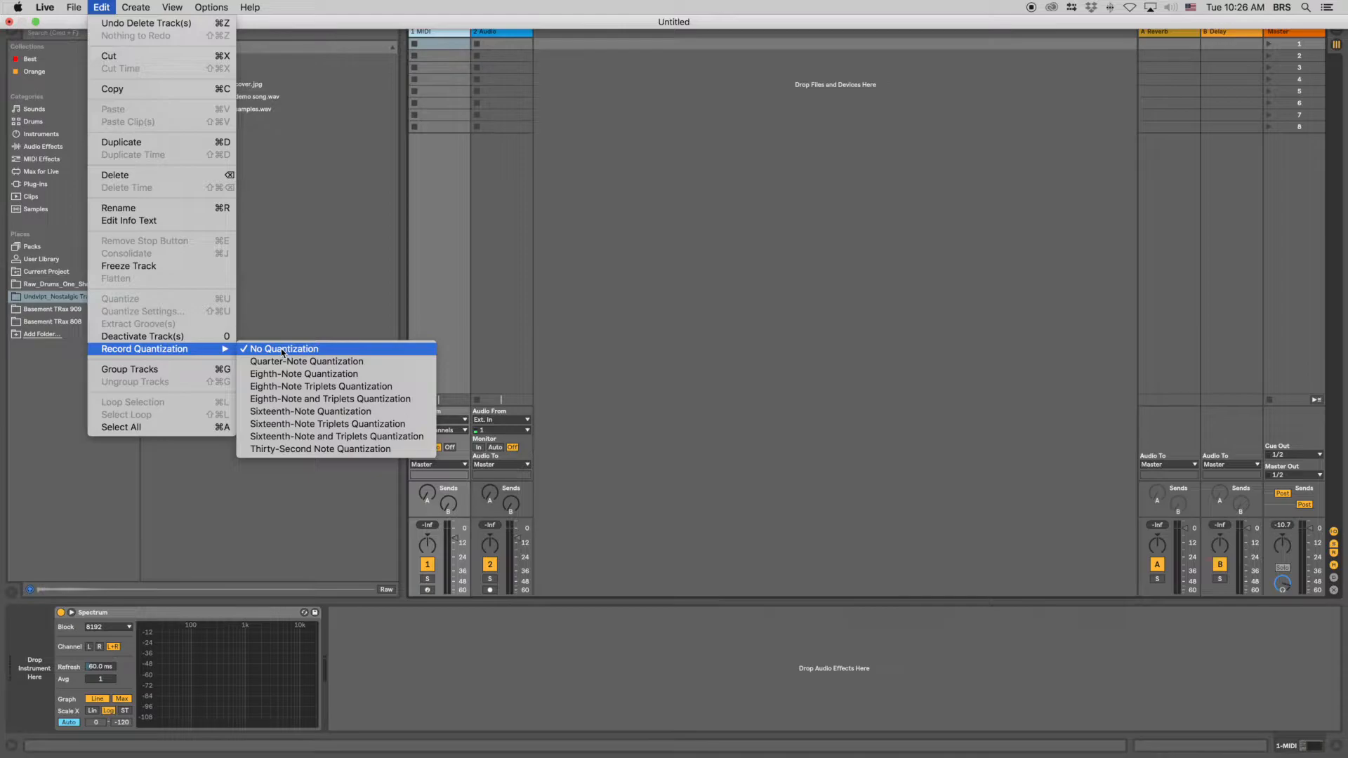
{"action": "left_click", "coordinate": [307, 412]}
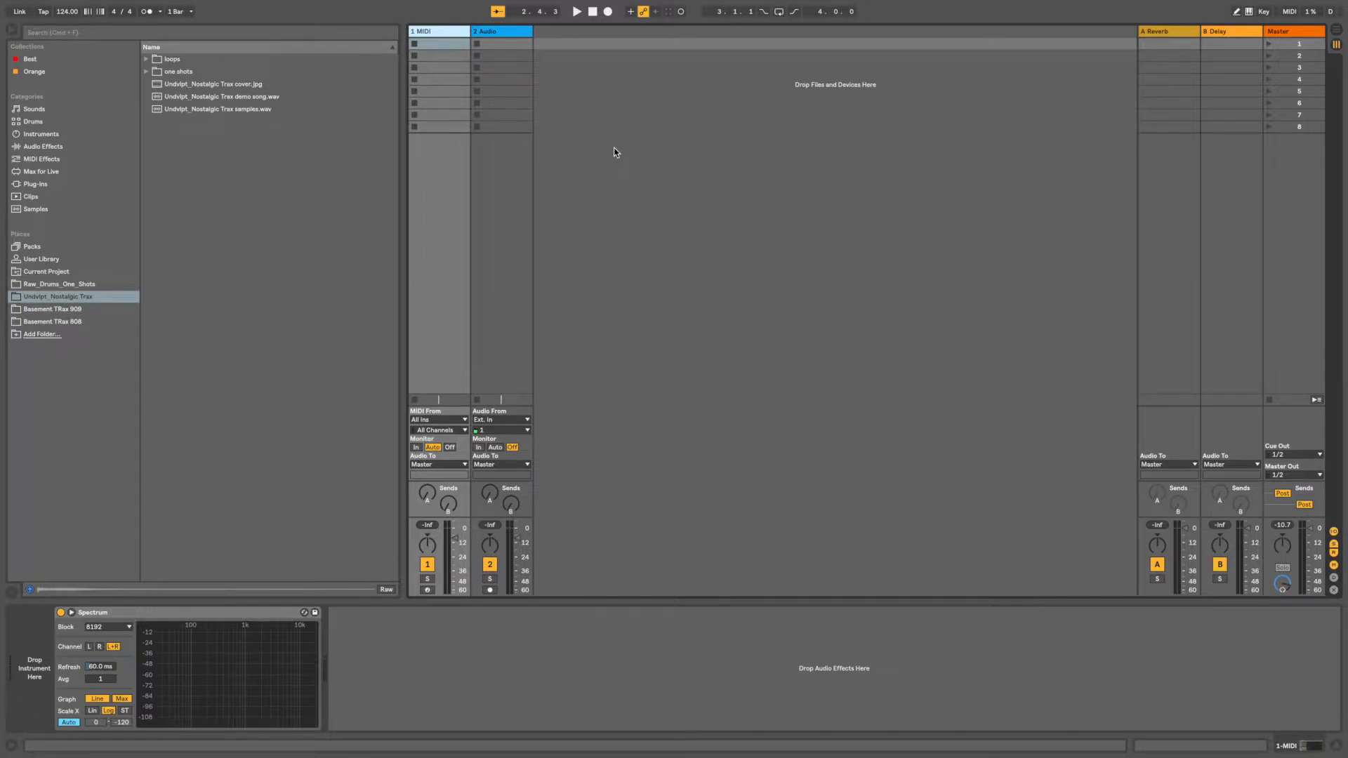
- Load the drum loop Und_NT_ drmlp124_ready steady_full.wav from the Nostalgic Trax drum loops folder into the audio track's first clip slot
{"action": "left_click", "coordinate": [146, 59]}
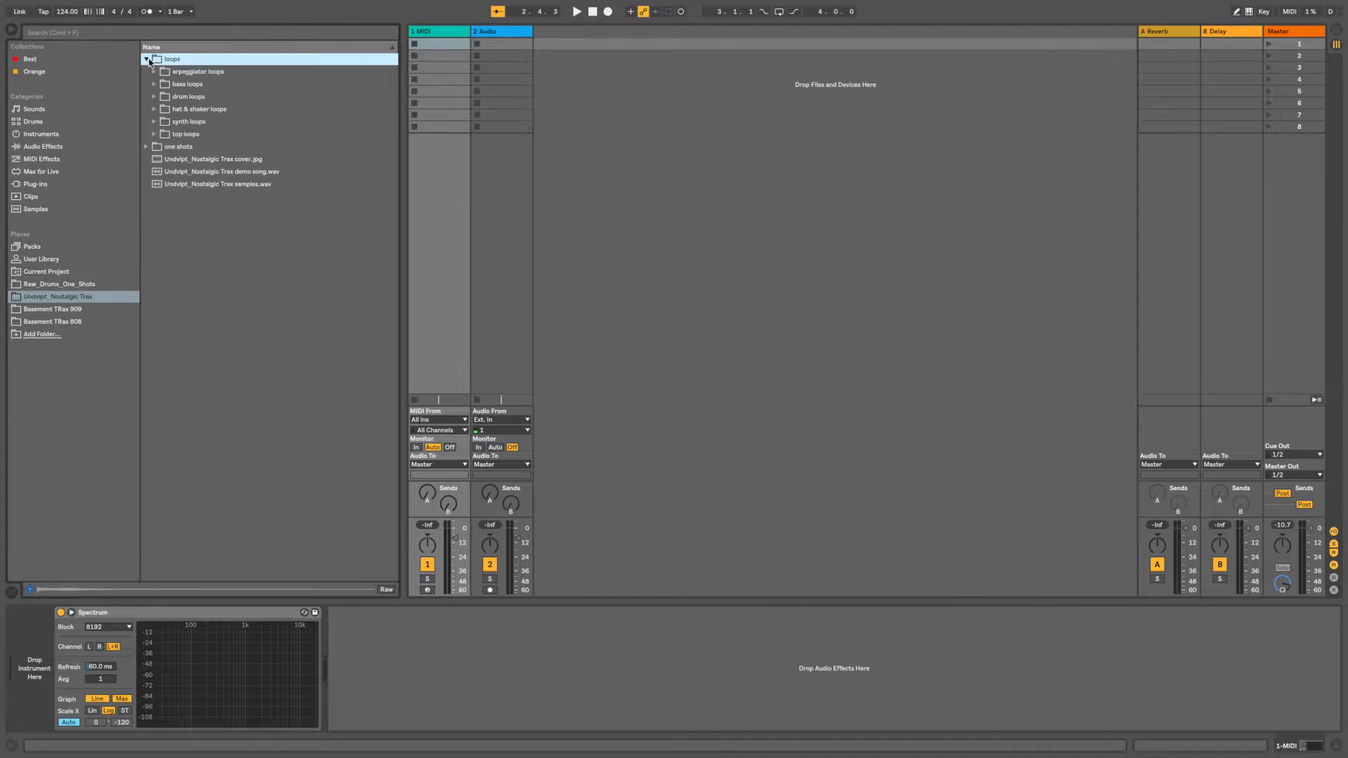
{"action": "left_click", "coordinate": [184, 97]}
{"action": "left_click", "coordinate": [155, 97]}
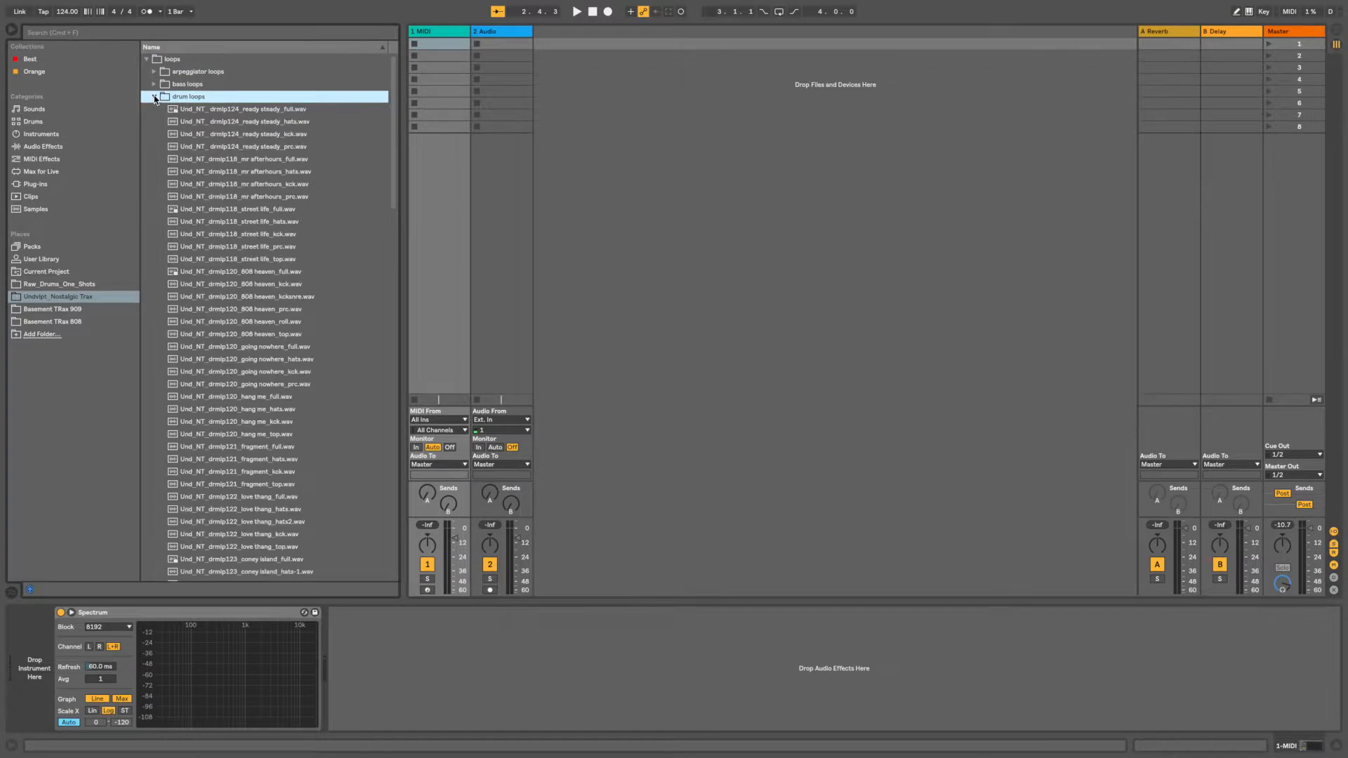
{"action": "left_click", "coordinate": [257, 110]}
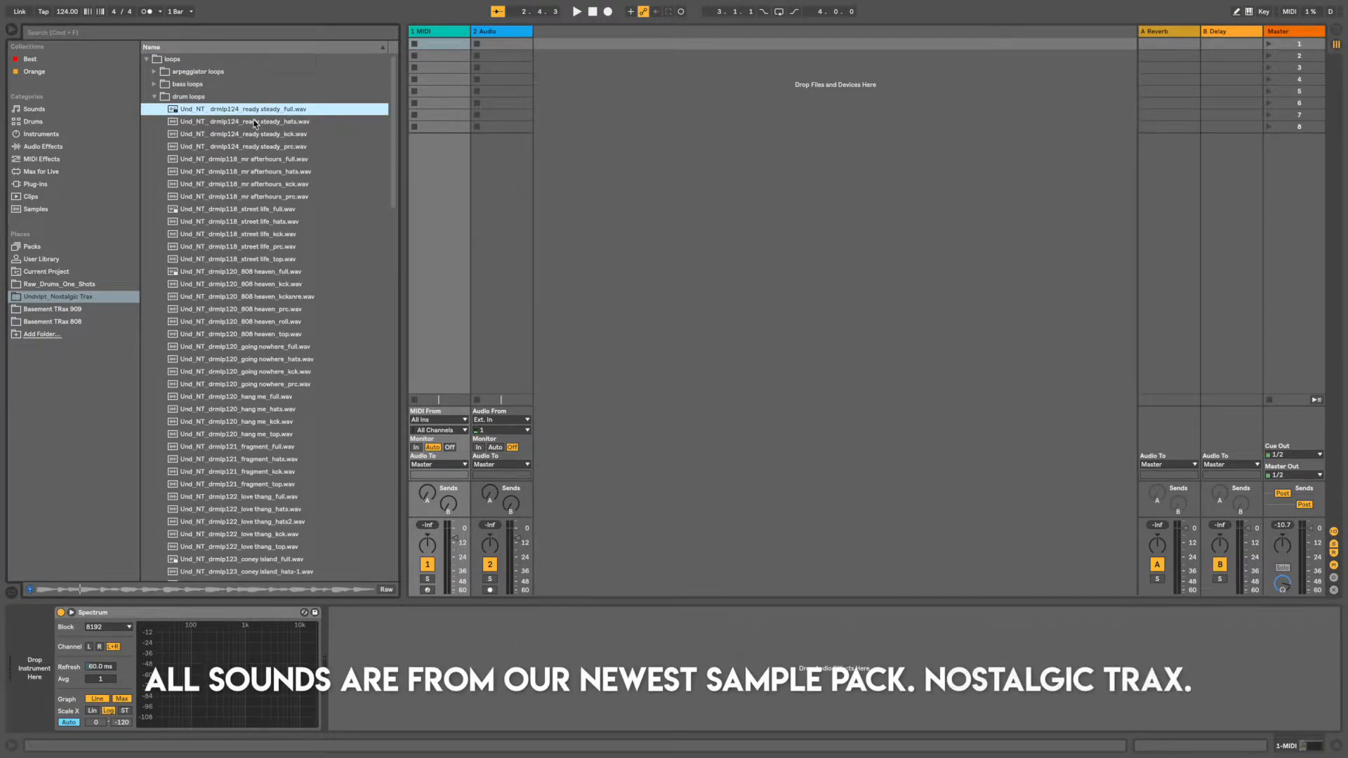
{"action": "left_click_drag", "start_coordinate": [177, 111], "coordinate": [507, 47]}
{"action": "left_click", "coordinate": [506, 48]}
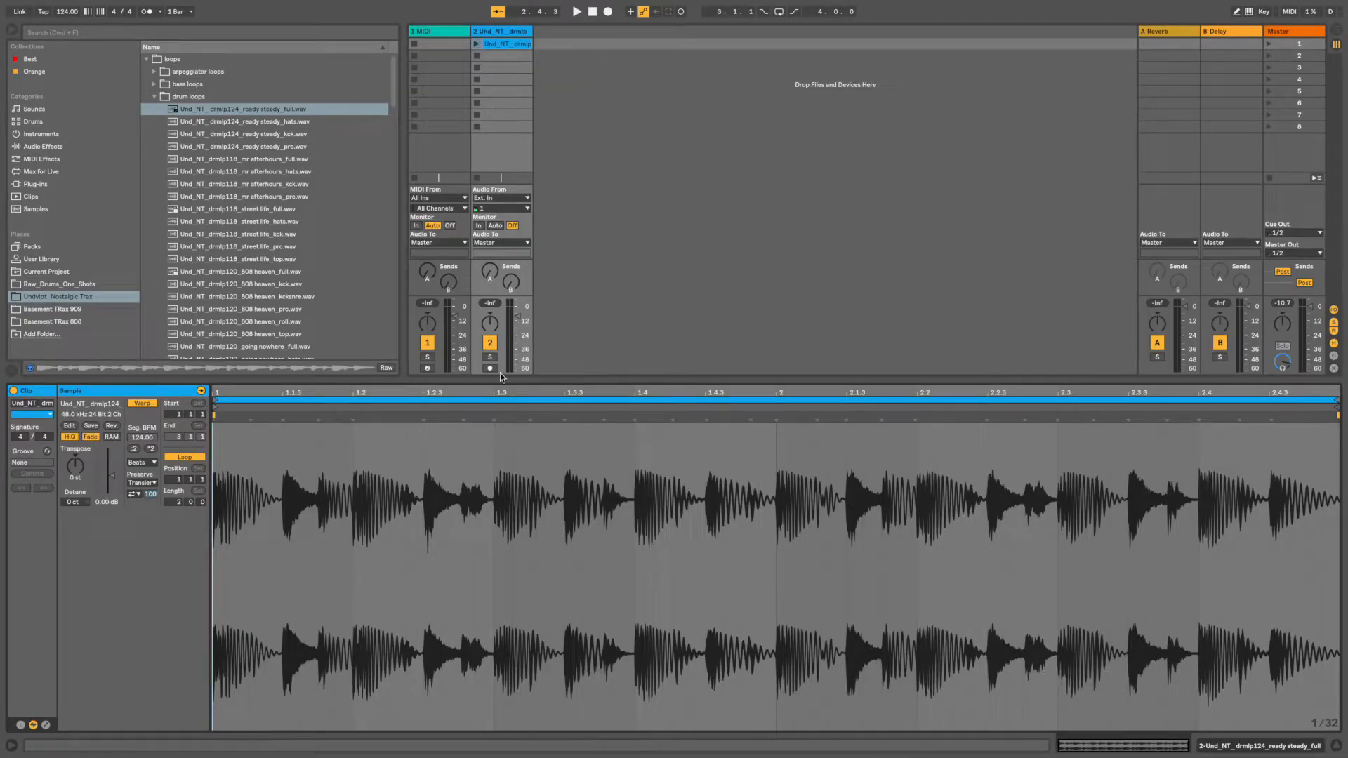
- Load the bass one-shot Und_NT_bss_303_G0d.wav from the sample pack as the instrument on the MIDI track, ahead of Spectrum
{"action": "left_click", "coordinate": [444, 44]}
{"action": "left_click", "coordinate": [77, 296]}
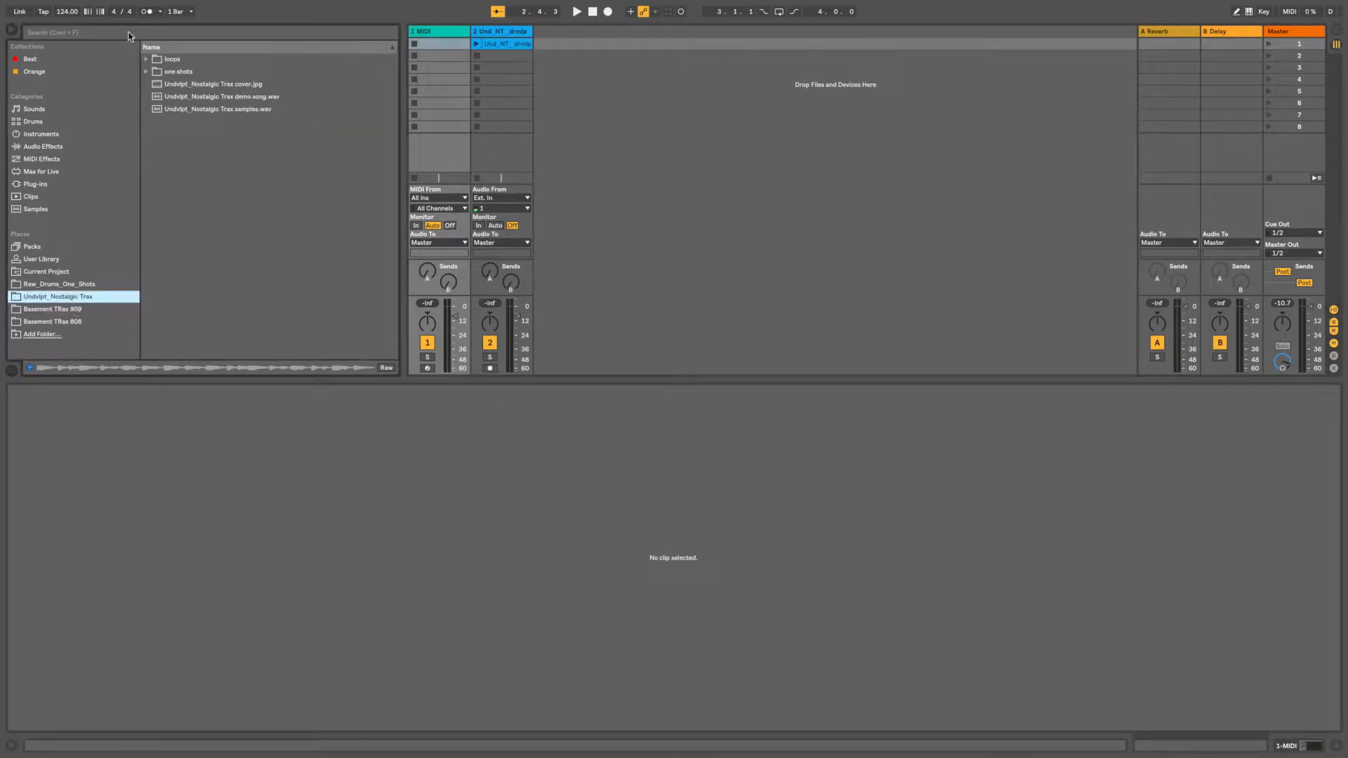
{"action": "left_click", "coordinate": [146, 71]}
{"action": "left_click", "coordinate": [154, 84]}
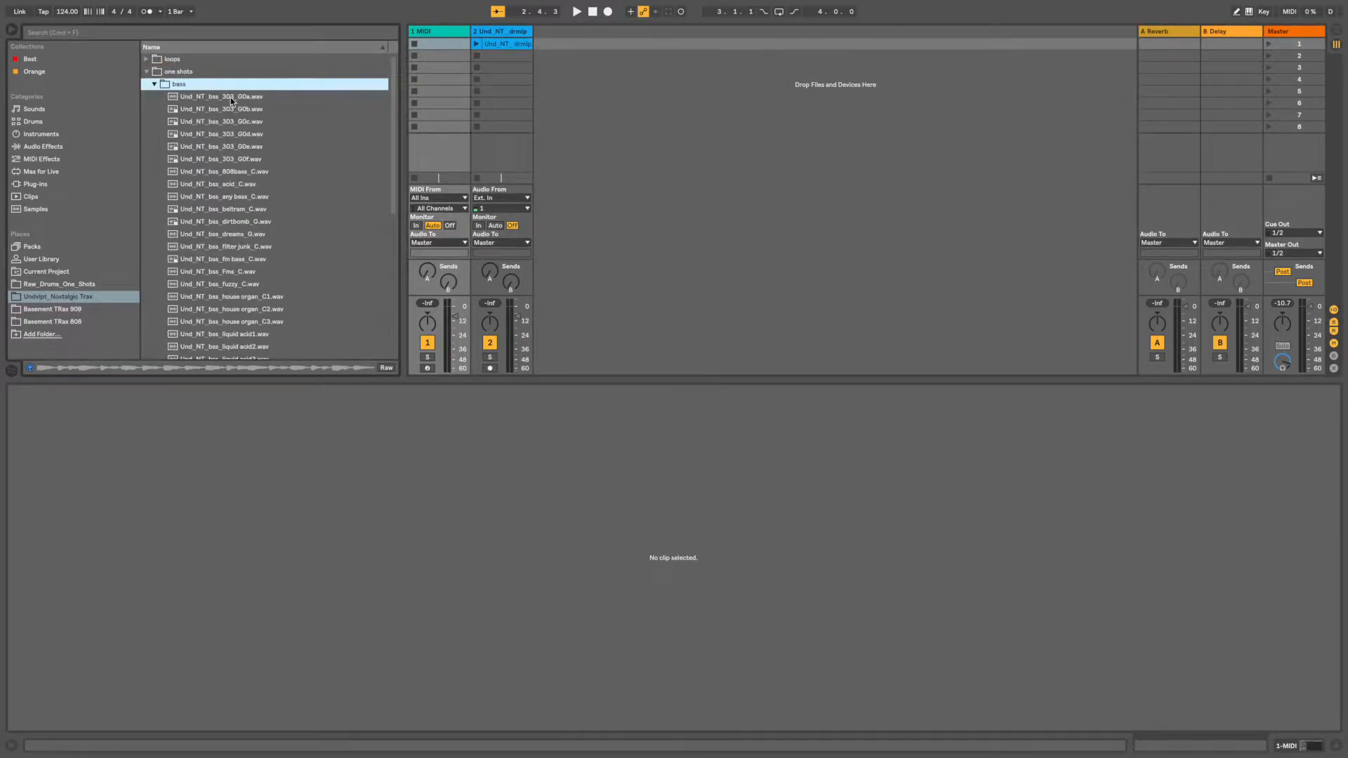
{"action": "left_click", "coordinate": [220, 122]}
{"action": "left_click", "coordinate": [177, 134]}
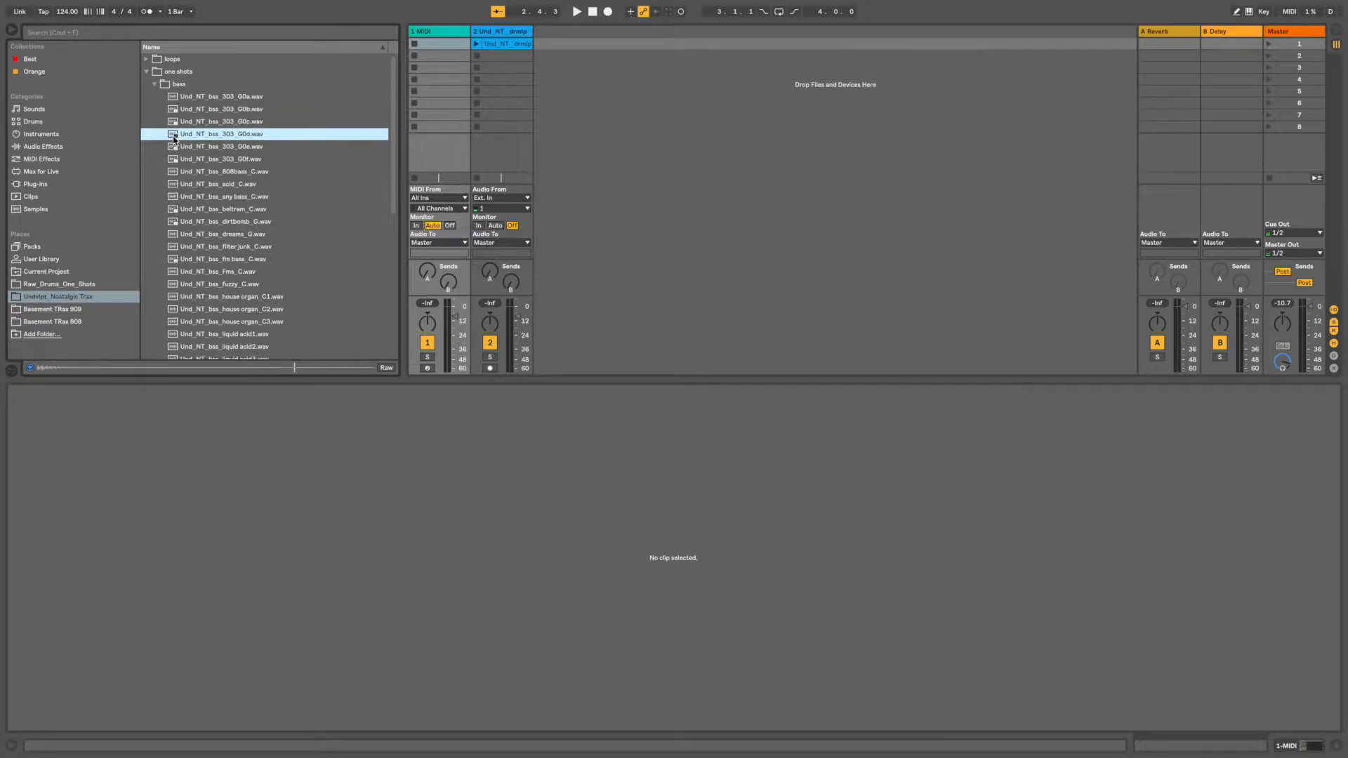
{"action": "double_click", "coordinate": [443, 31]}
{"action": "left_click_drag", "start_coordinate": [190, 134], "coordinate": [35, 661]}
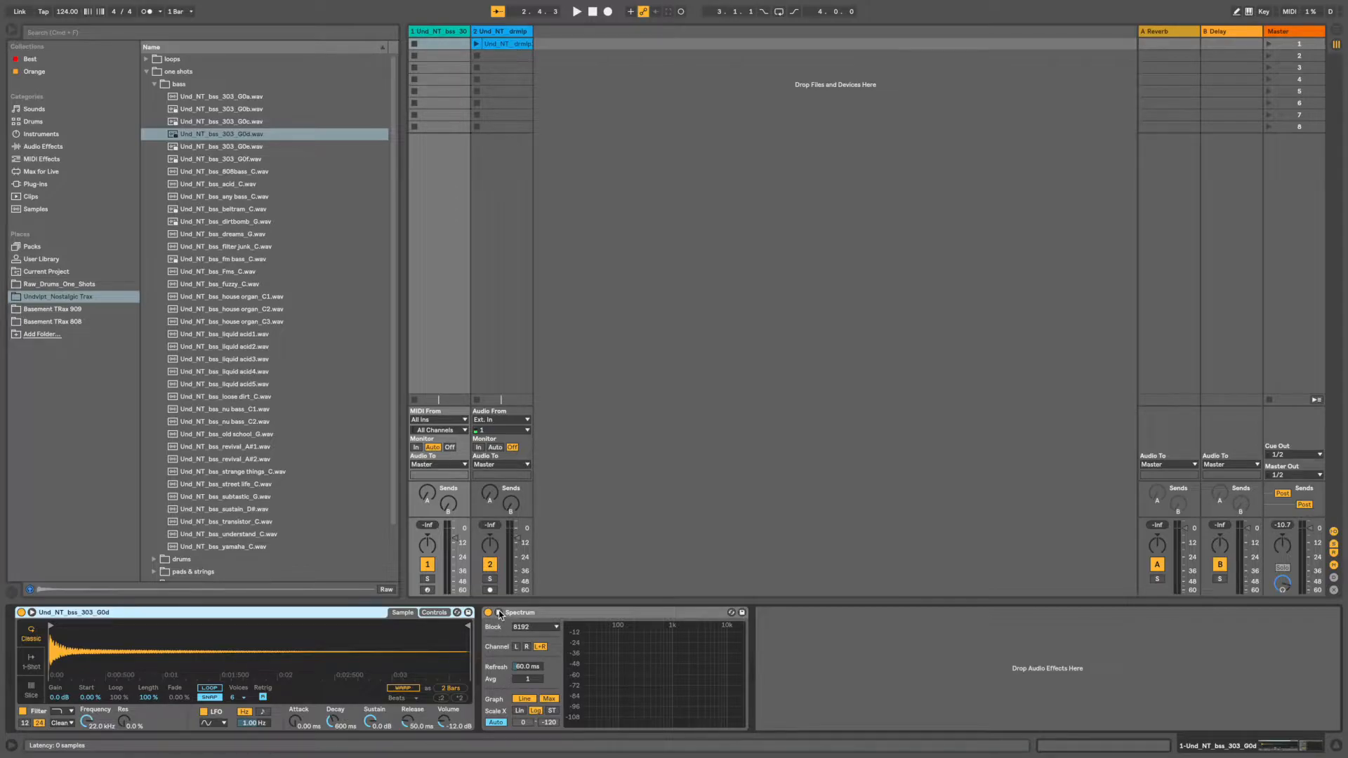
- Arm the bass track for recording and enlarge its Spectrum display to examine the pitch of the bass sample
{"action": "left_click", "coordinate": [428, 590]}
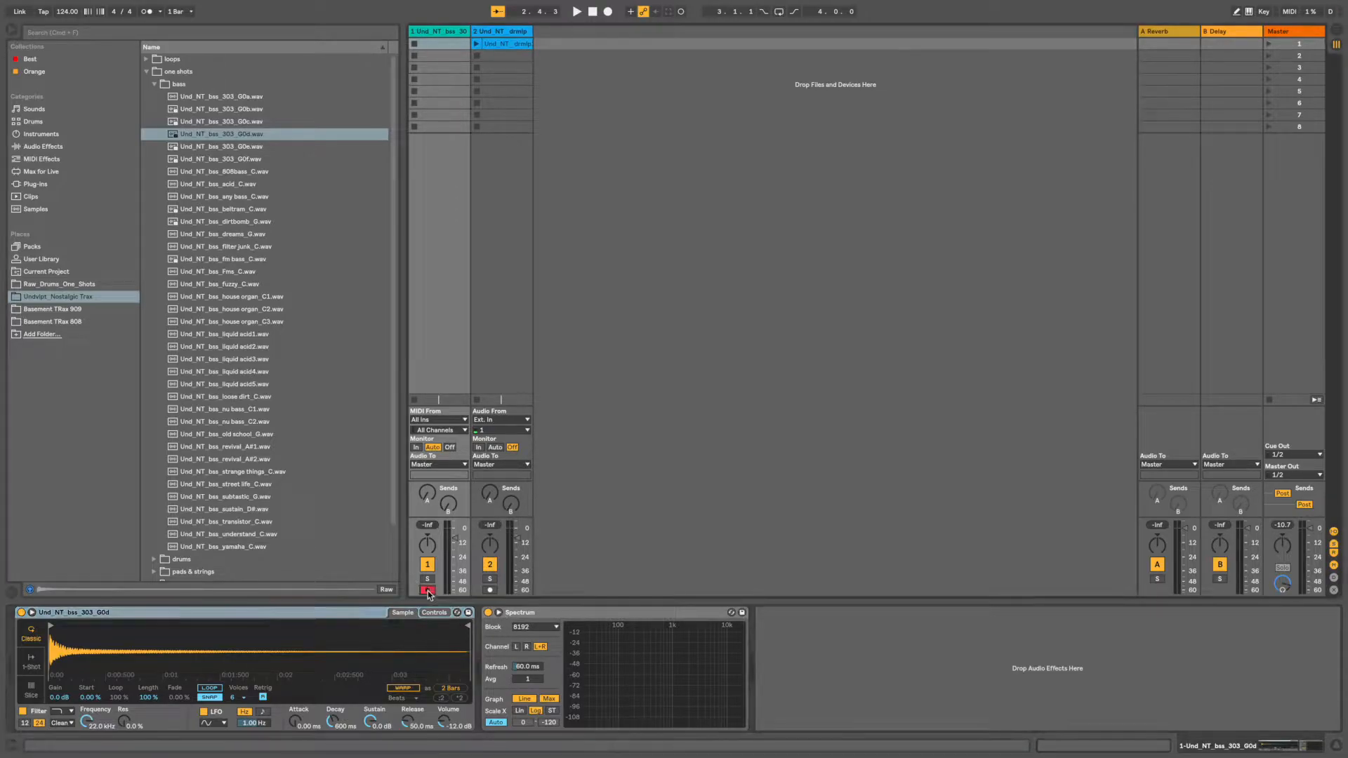
{"action": "left_click", "coordinate": [500, 615]}
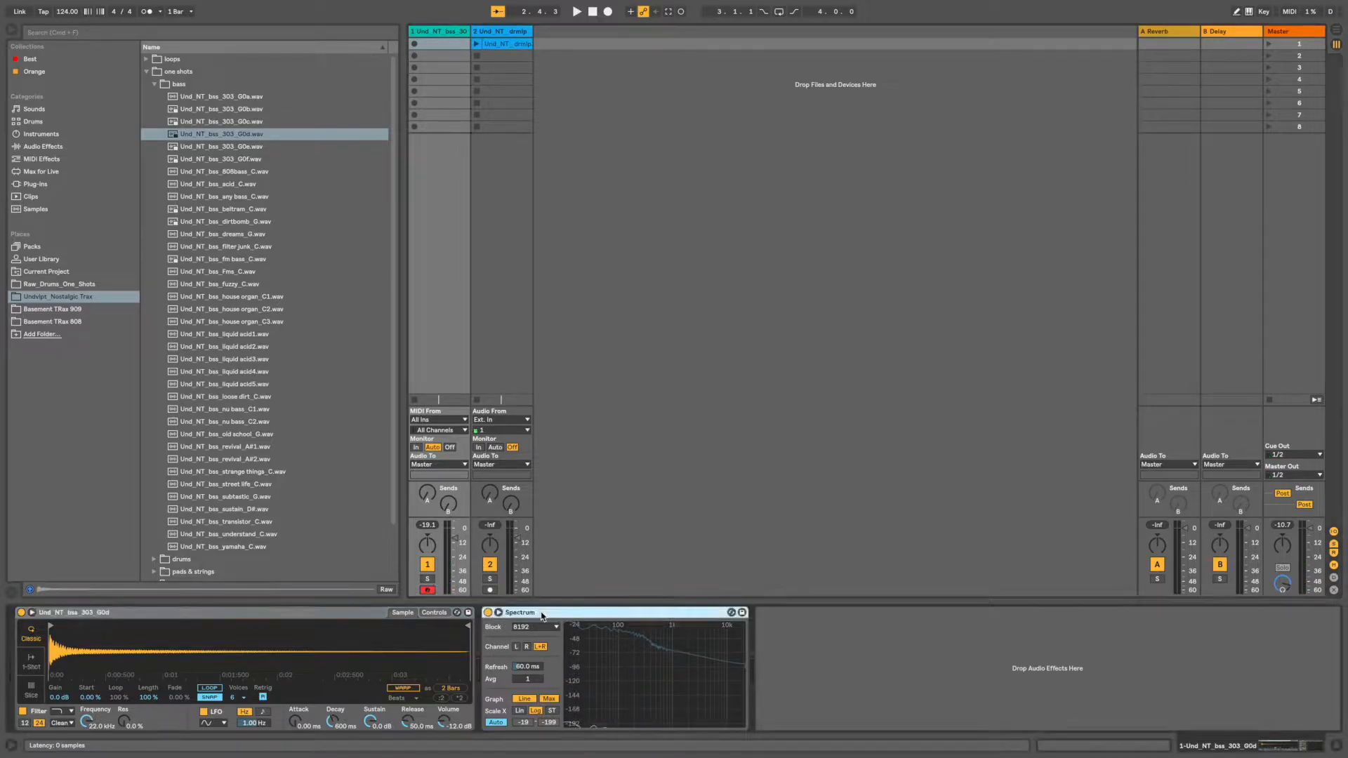
{"action": "left_click", "coordinate": [498, 615]}
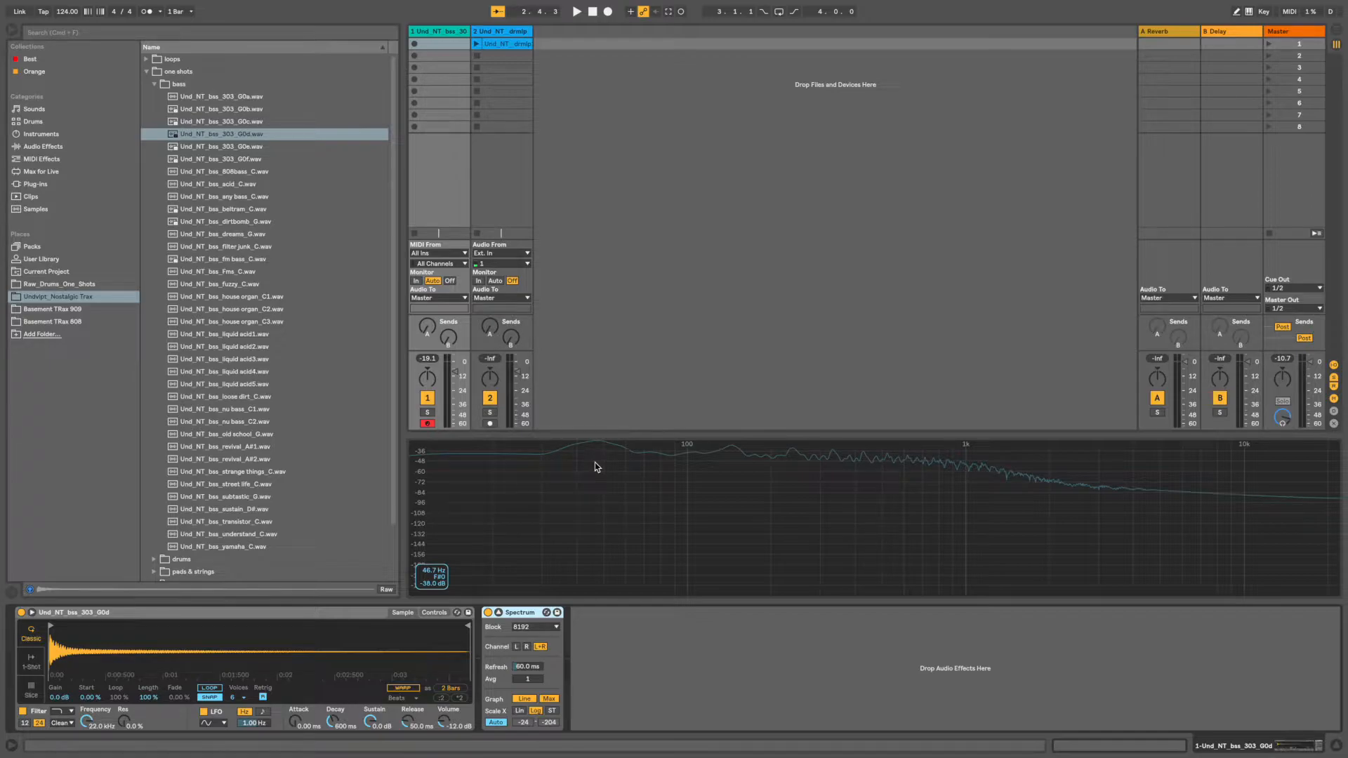
- Set the bass sampler's transposition to +5 st in its controls
{"action": "left_click", "coordinate": [442, 613]}
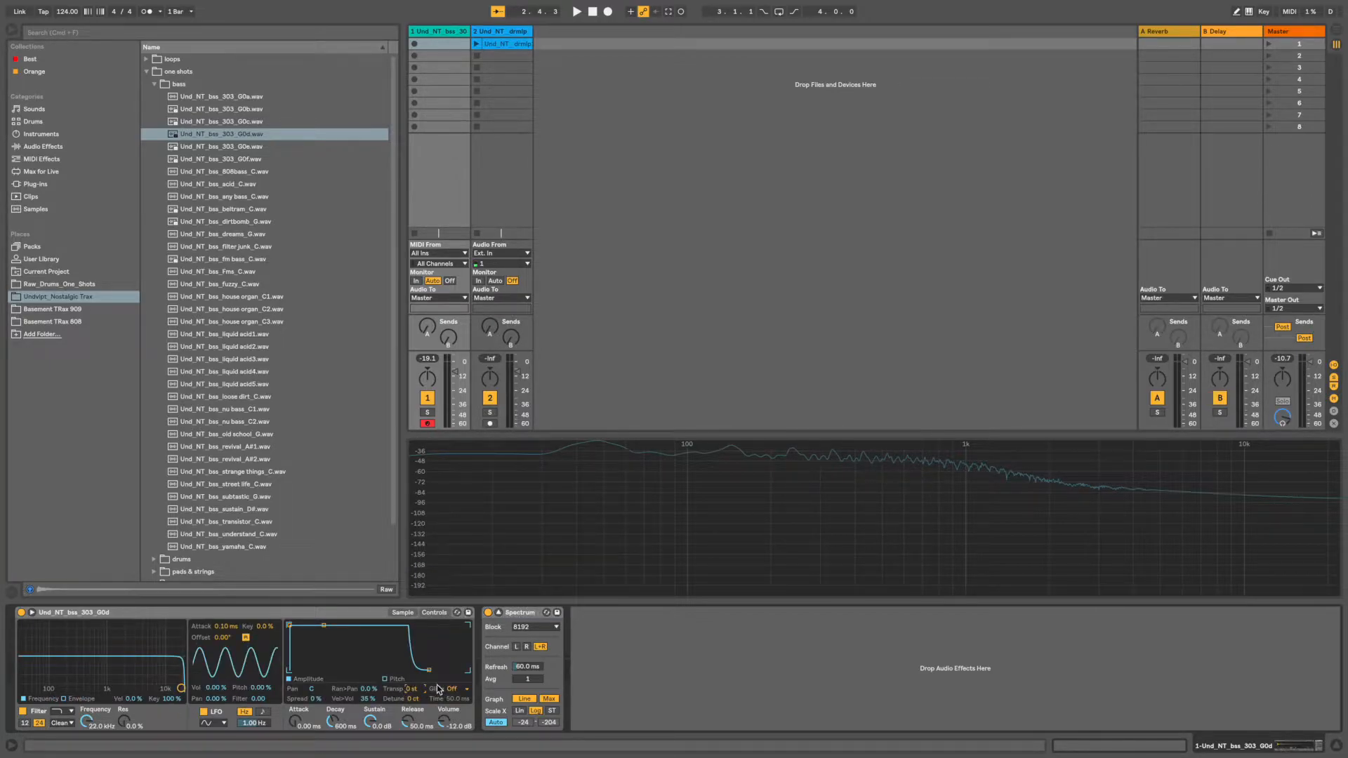
{"action": "type", "text": "5"}
{"action": "key", "text": "Return"}
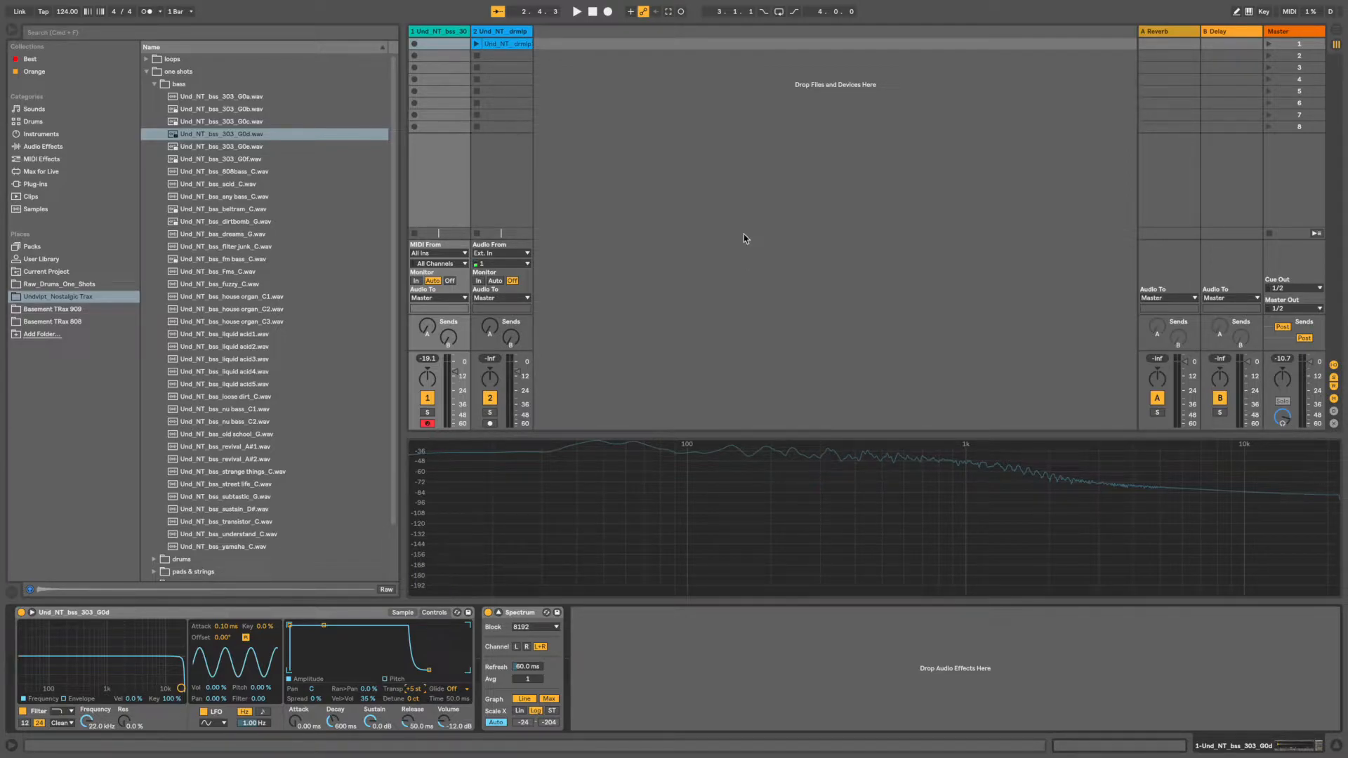
- Hide the browser and the enlarged Spectrum, and record a bassline into the bass track's first slot over the drum loop
{"action": "left_click", "coordinate": [14, 33]}
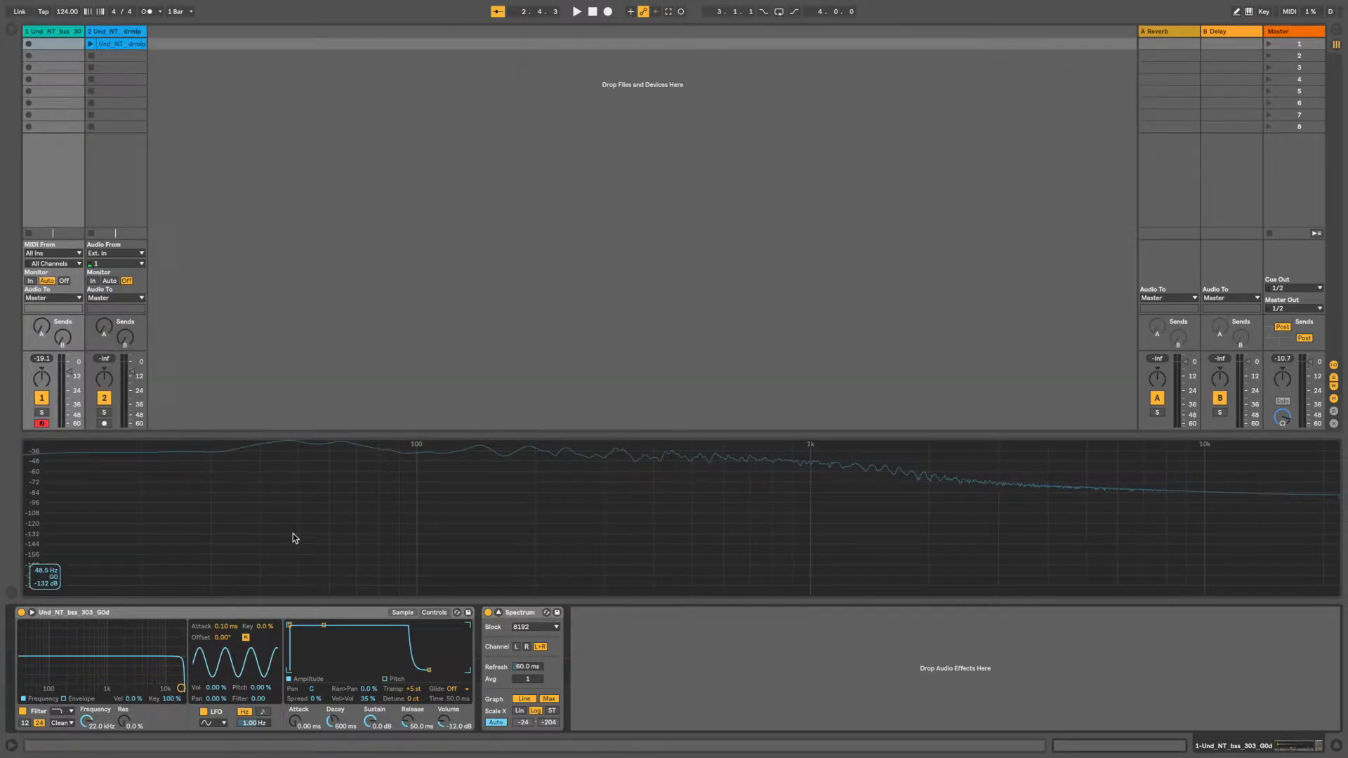
{"action": "left_click", "coordinate": [499, 612]}
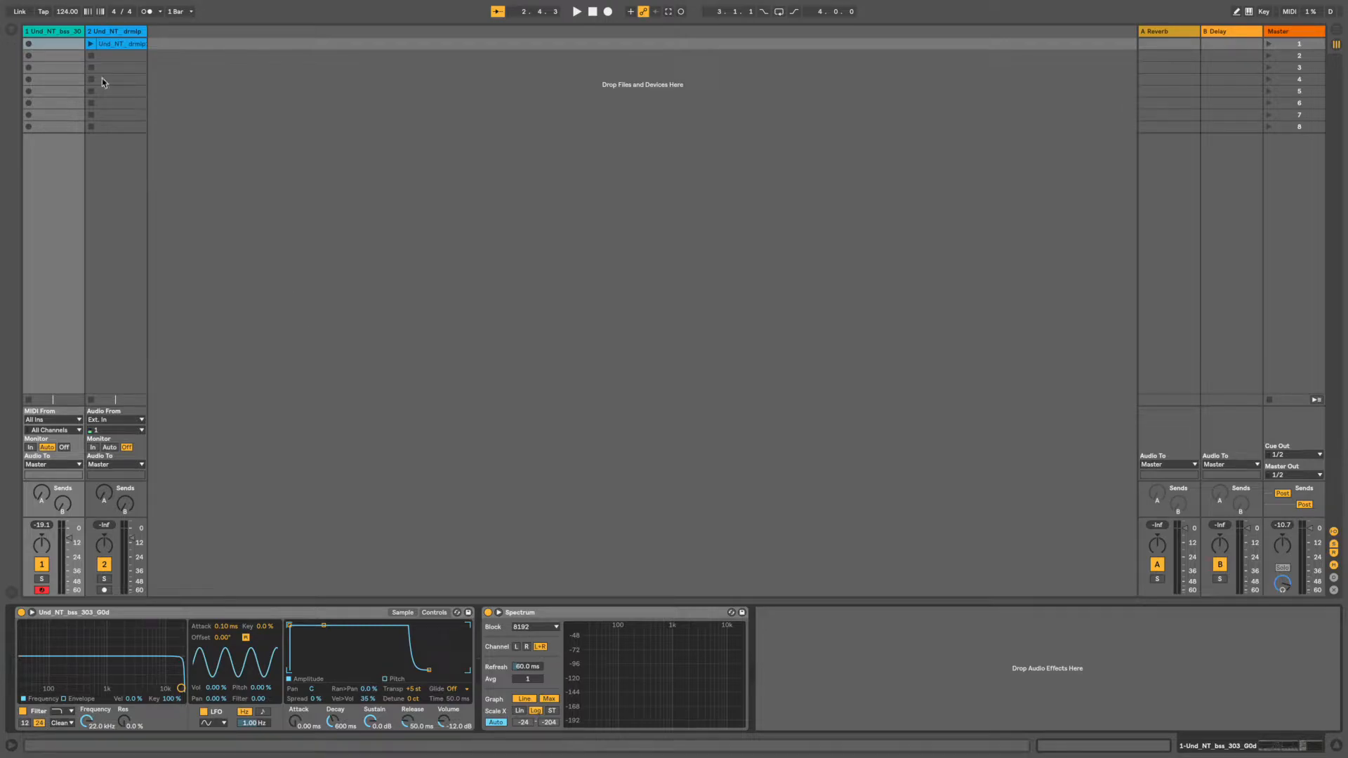
{"action": "left_click", "coordinate": [91, 44]}
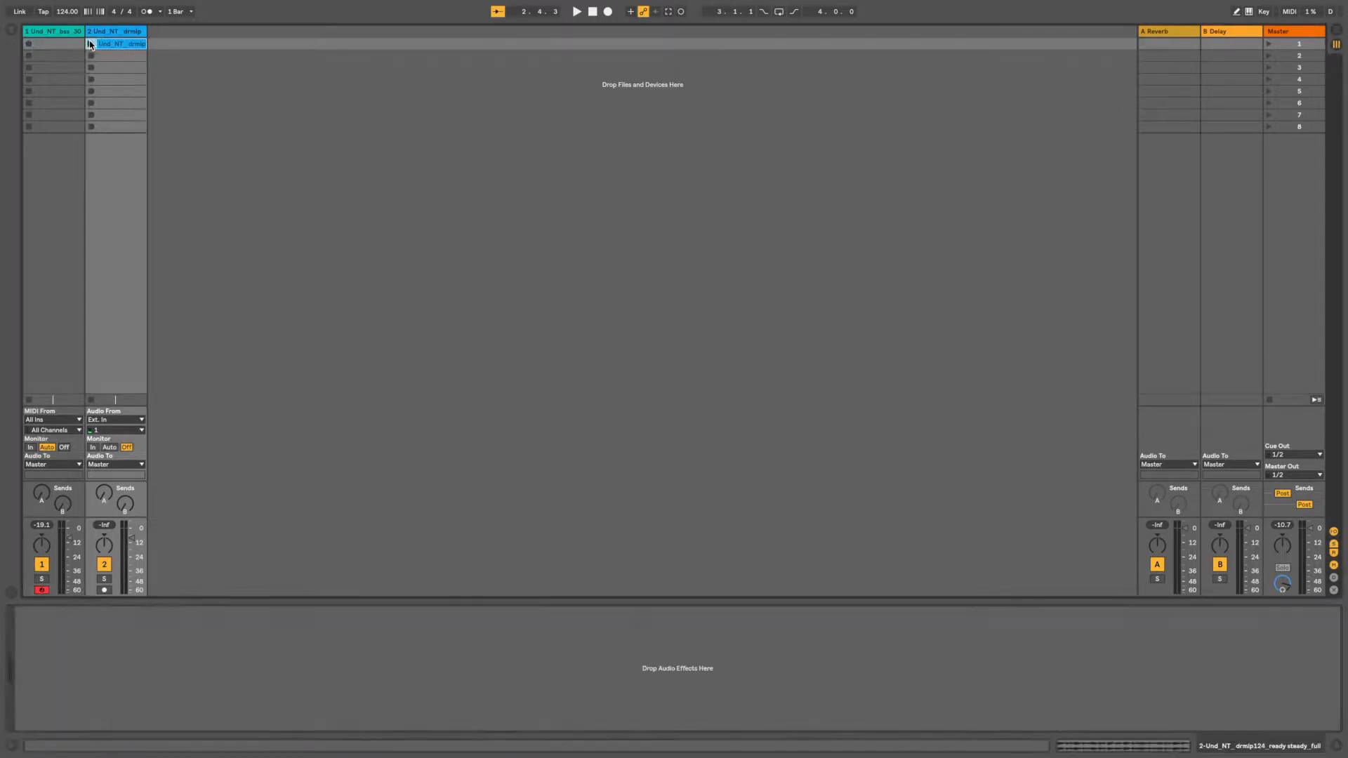
{"action": "left_click", "coordinate": [29, 43]}
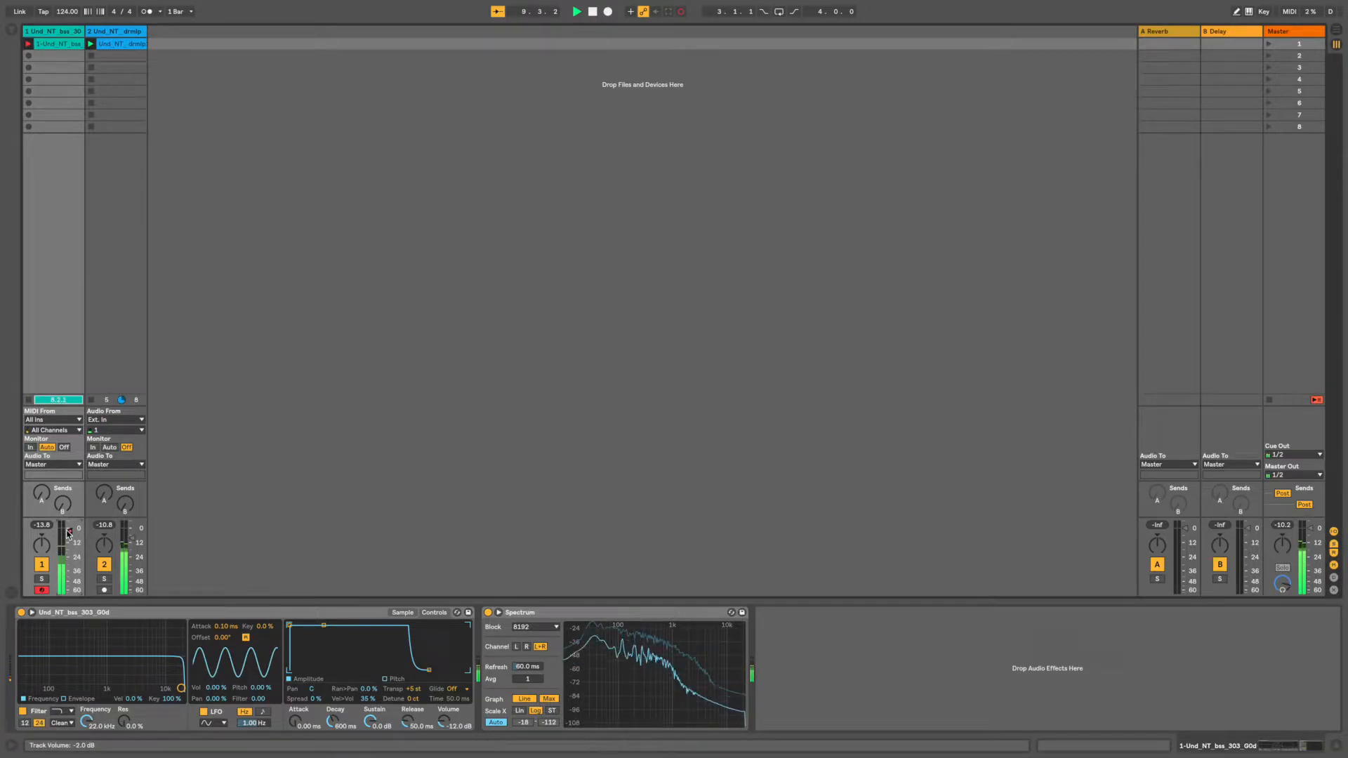
{"action": "key", "text": "space"}
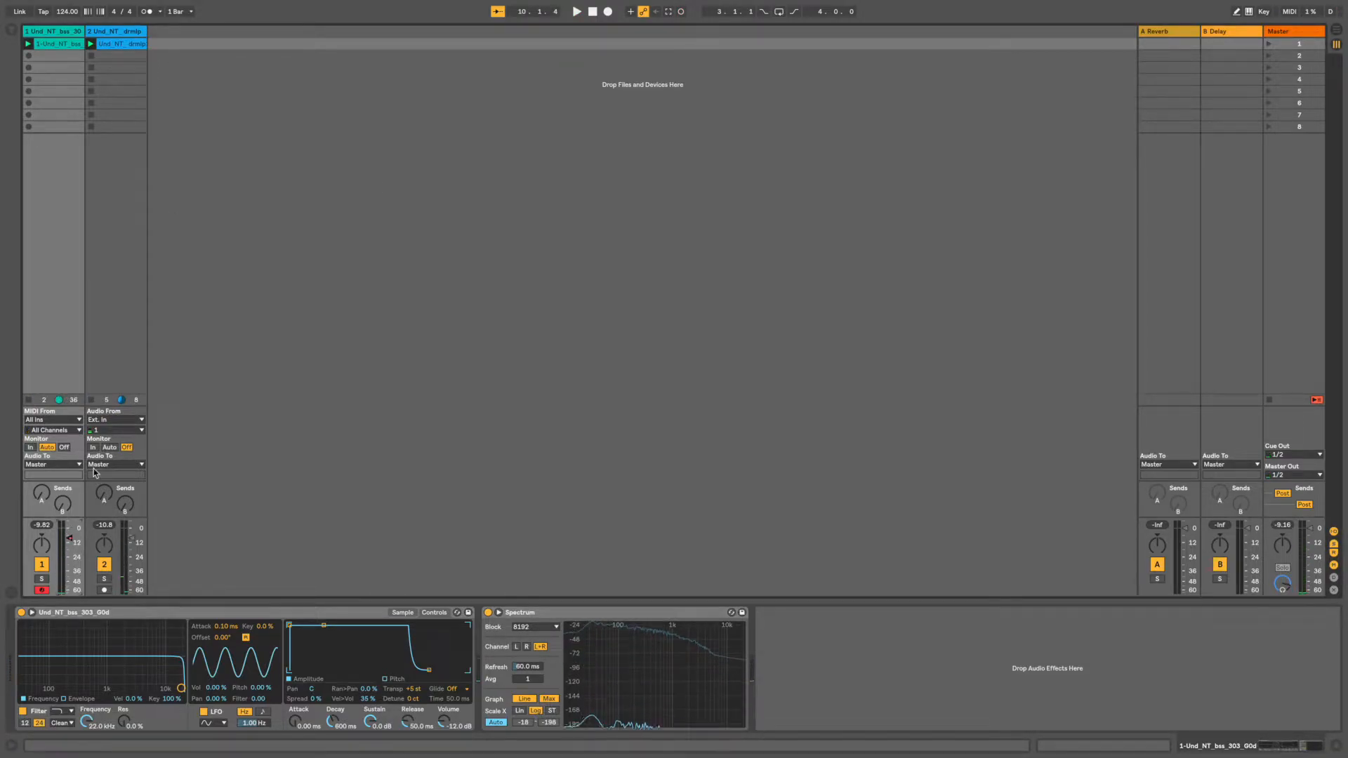
- Open the recorded bass clip and set its loop to the one-bar region starting at 8.2.1
{"action": "double_click", "coordinate": [39, 43]}
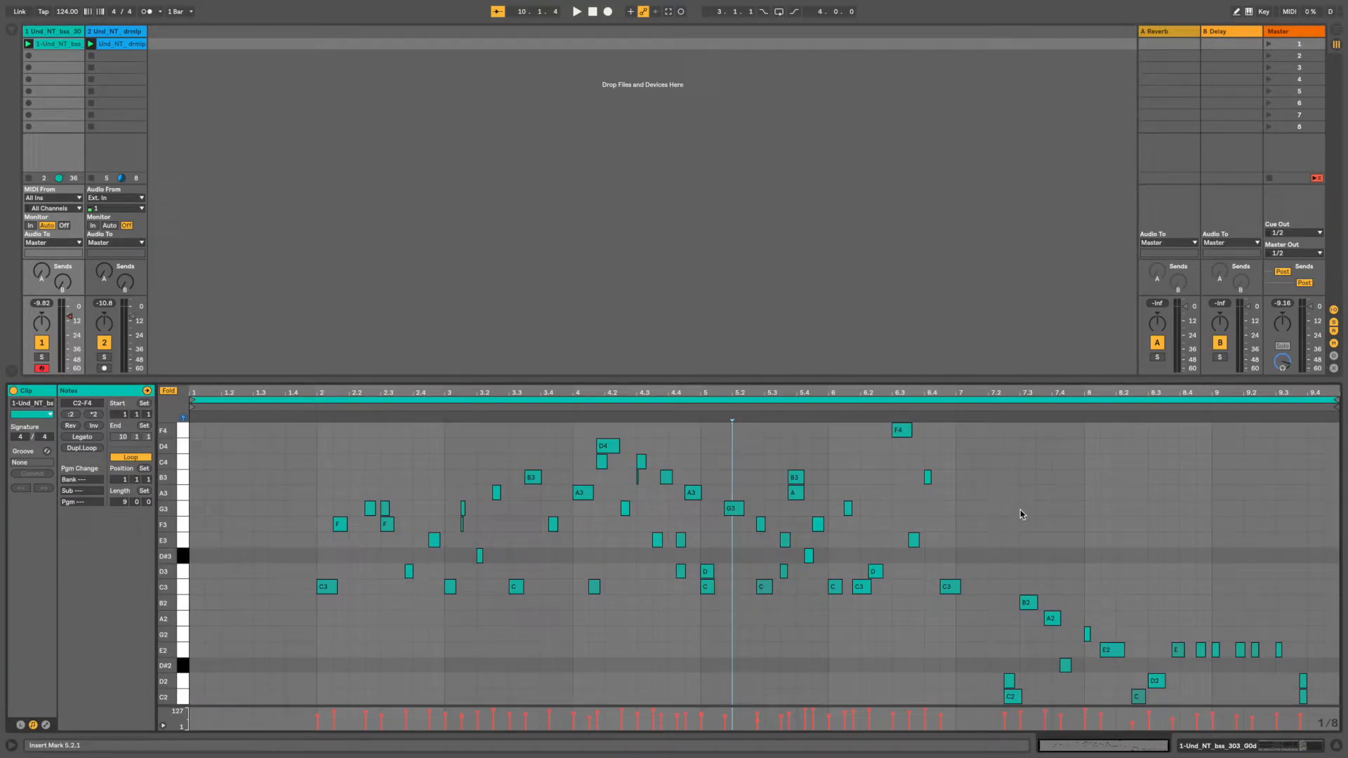
{"action": "left_click_drag", "start_coordinate": [959, 510], "coordinate": [1088, 510]}
{"action": "key", "text": "super+l"}
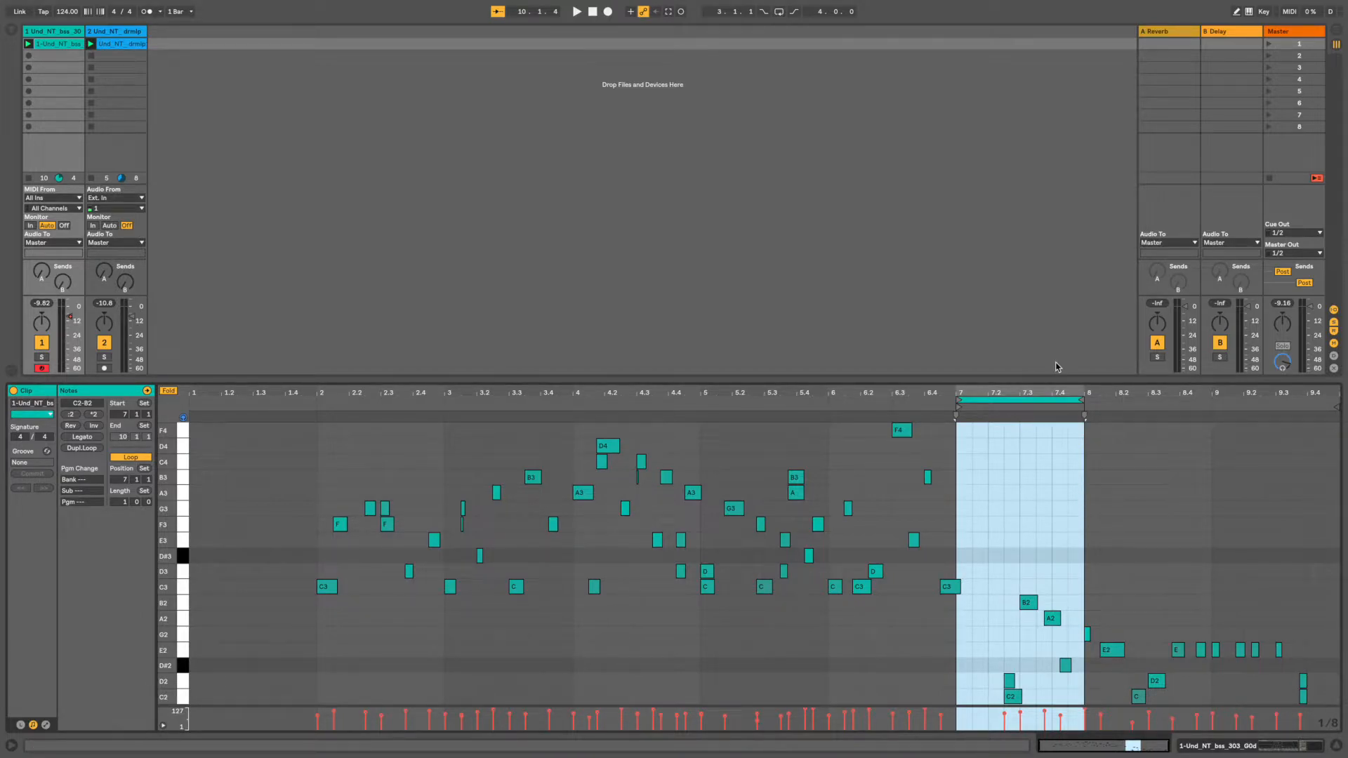
{"action": "left_click_drag", "start_coordinate": [1080, 399], "coordinate": [1020, 399]}
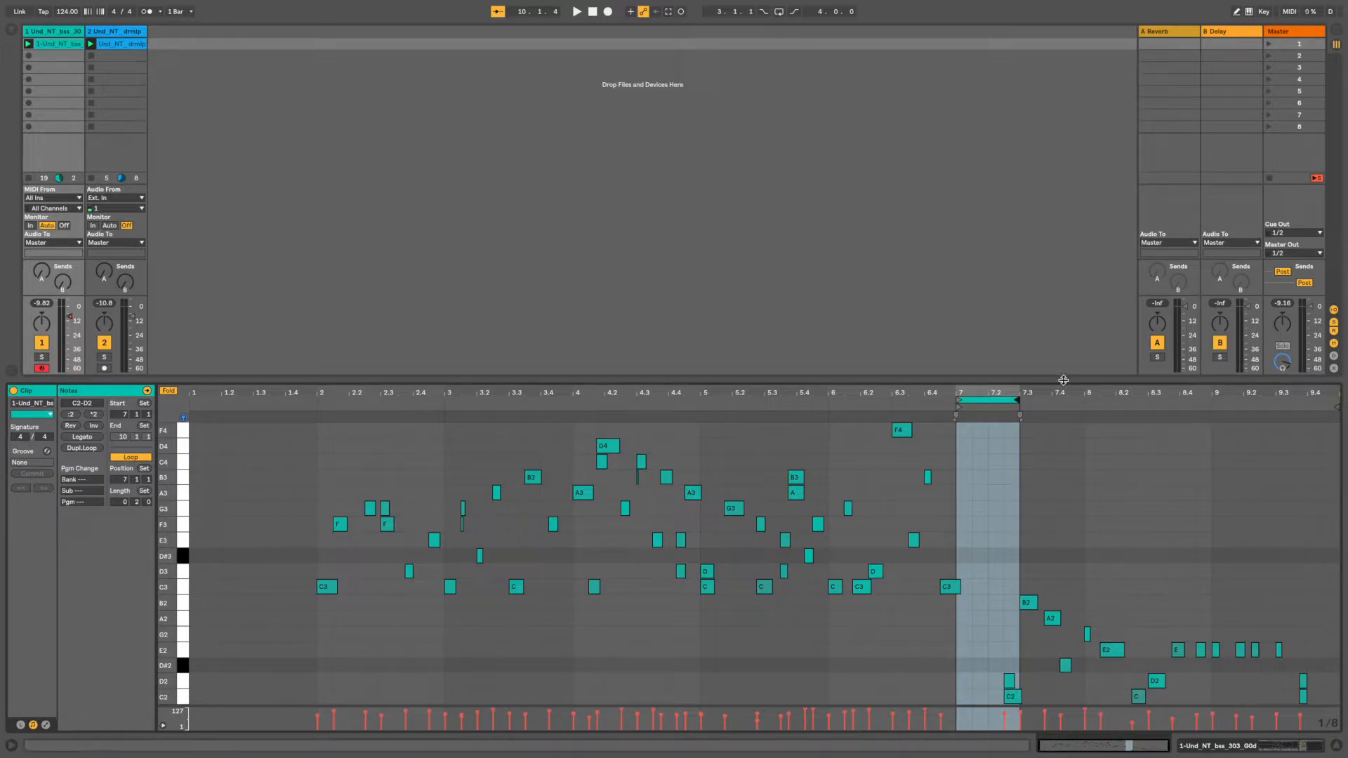
{"action": "left_click_drag", "start_coordinate": [1023, 401], "coordinate": [1212, 395]}
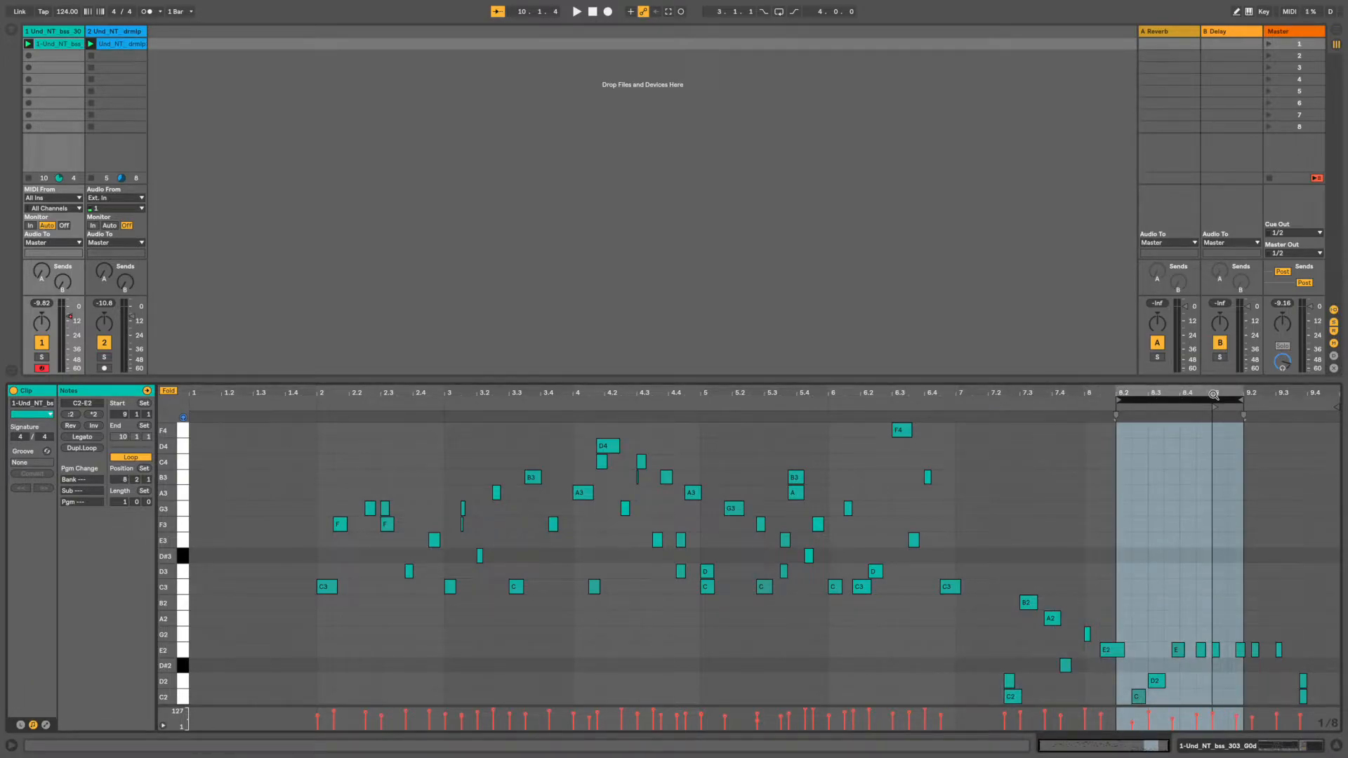
- Crop the bass clip to the looped bar and play it back with the drum loop
{"action": "key", "text": "space"}
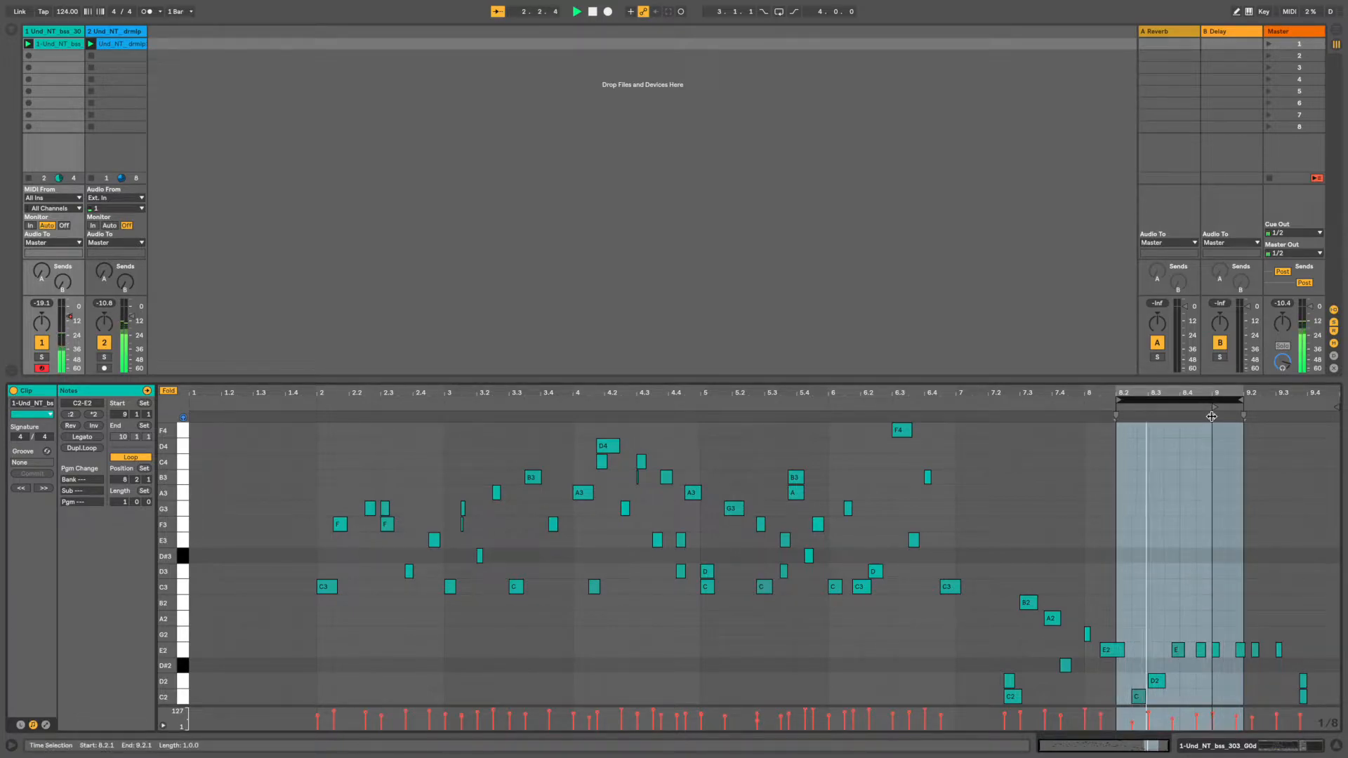
{"action": "right_click", "coordinate": [1170, 477]}
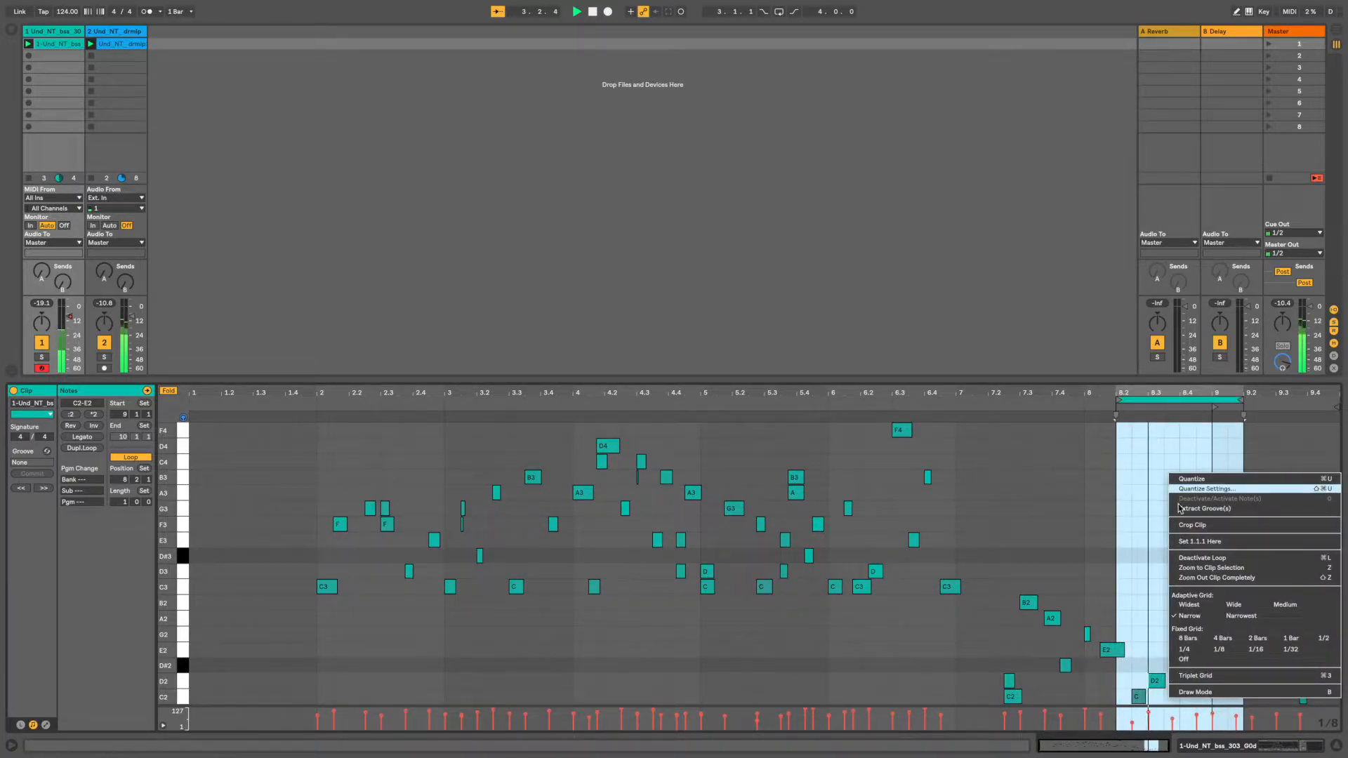
{"action": "left_click", "coordinate": [1196, 526]}
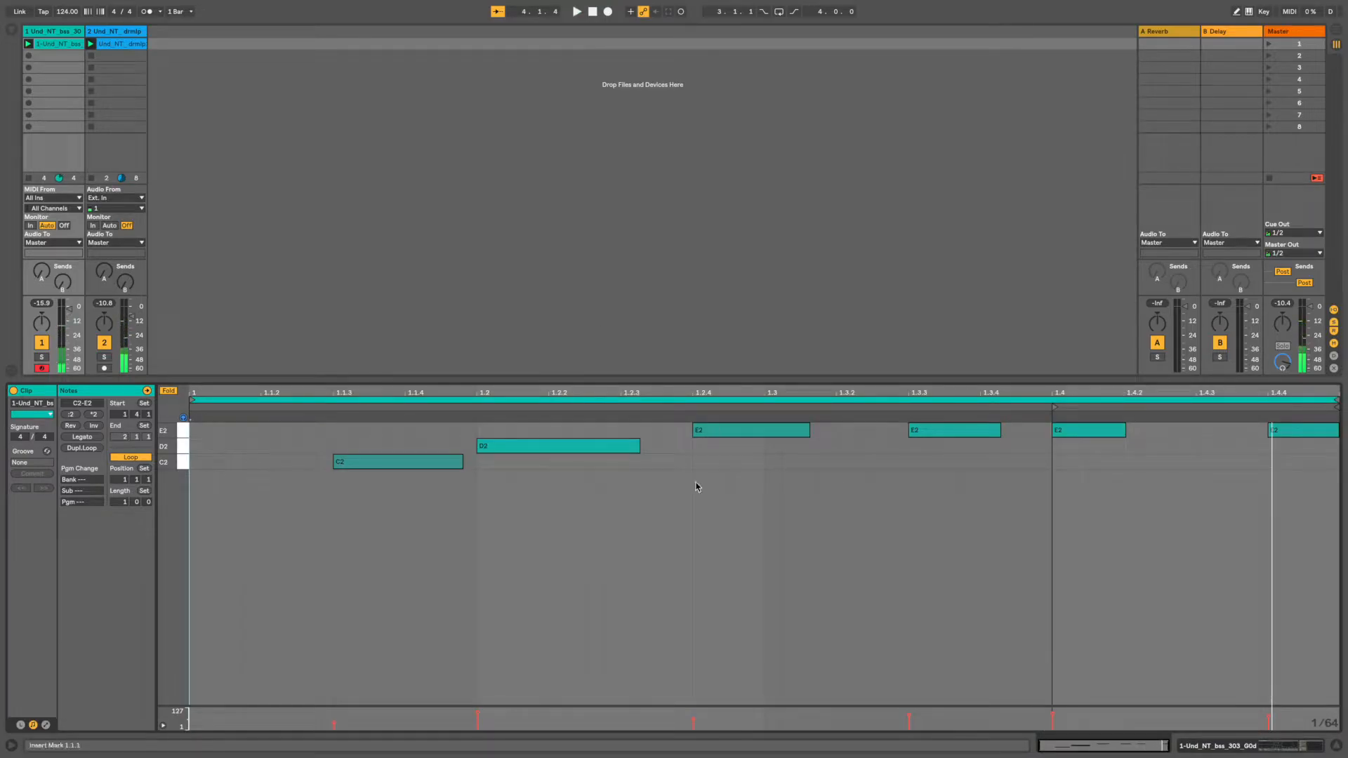
{"action": "key", "text": "space"}
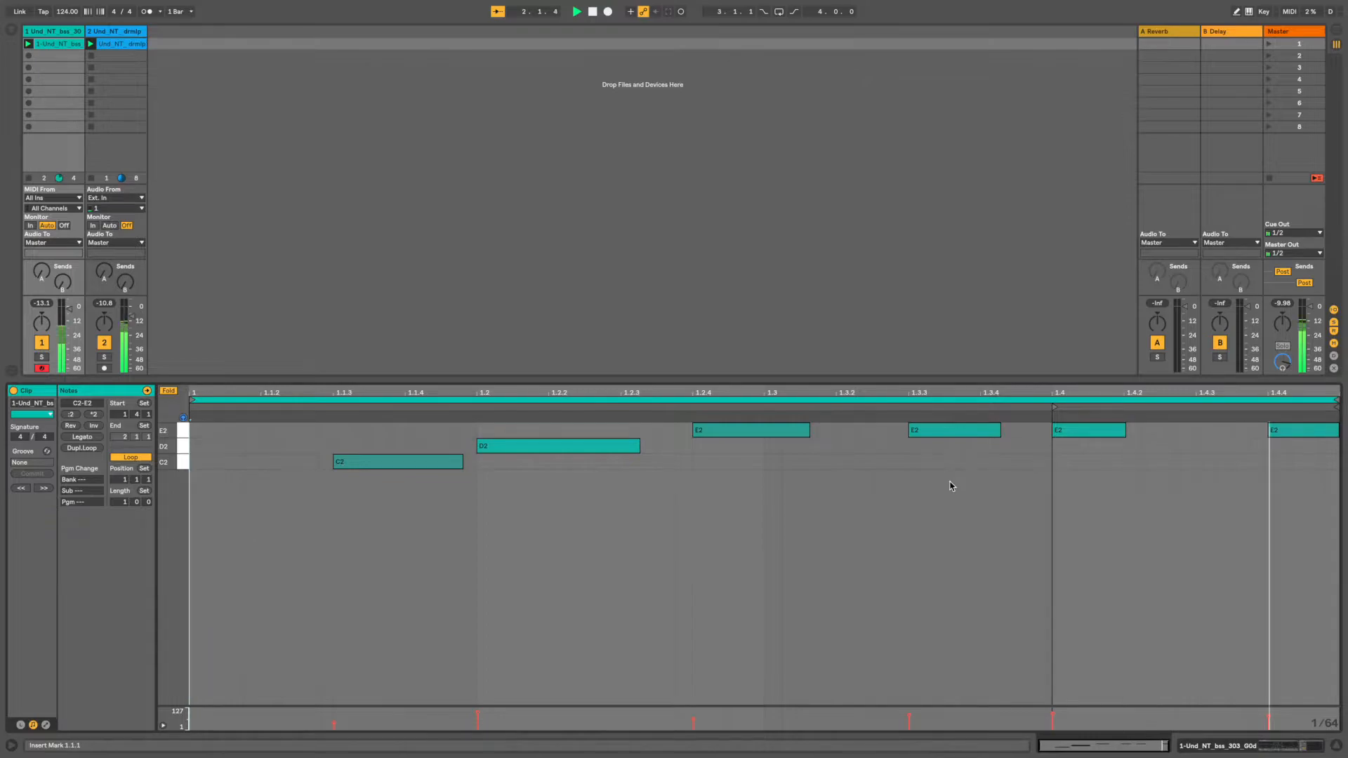
{"action": "key", "text": "space"}
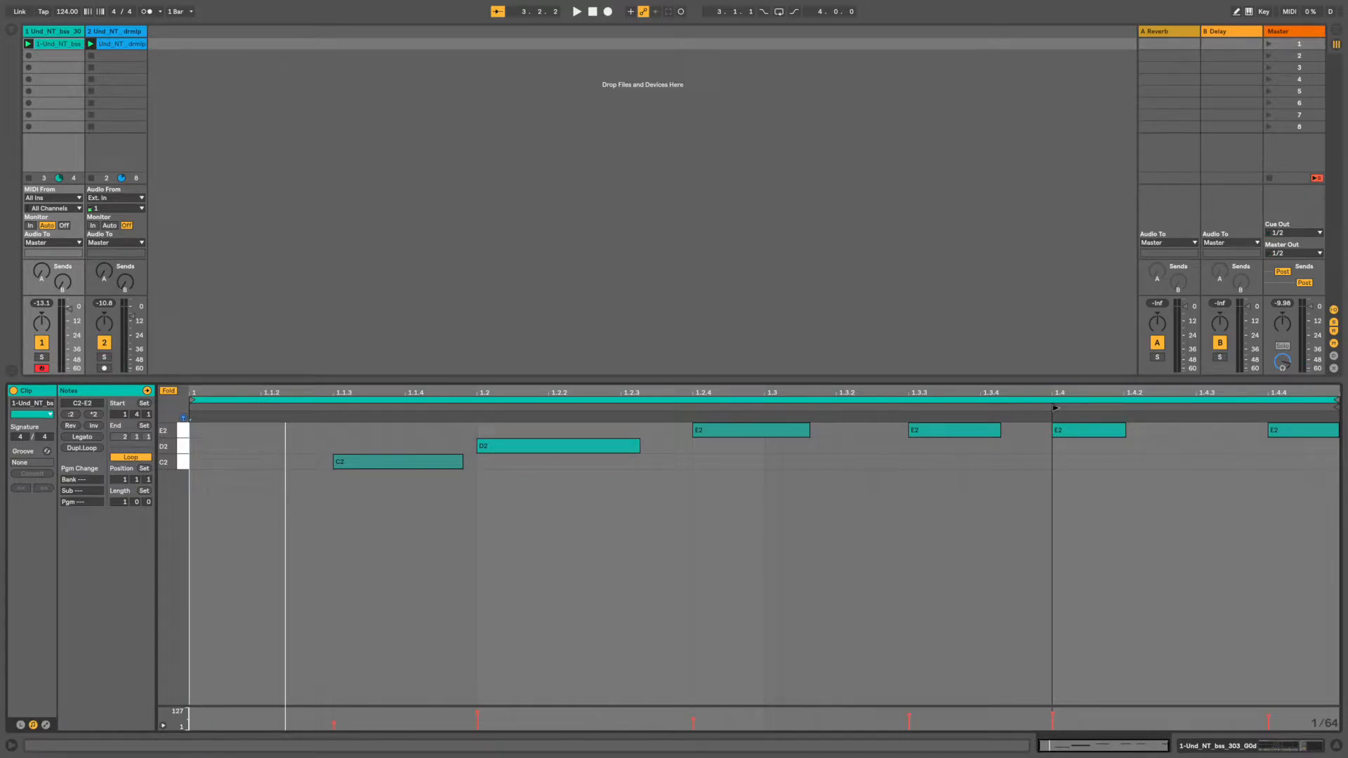
- Set 1.1.1 at the bass clip's start marker at 1.4.1 and duplicate the looped bar of notes
{"action": "left_click", "coordinate": [1057, 410], "text": "ctrl"}
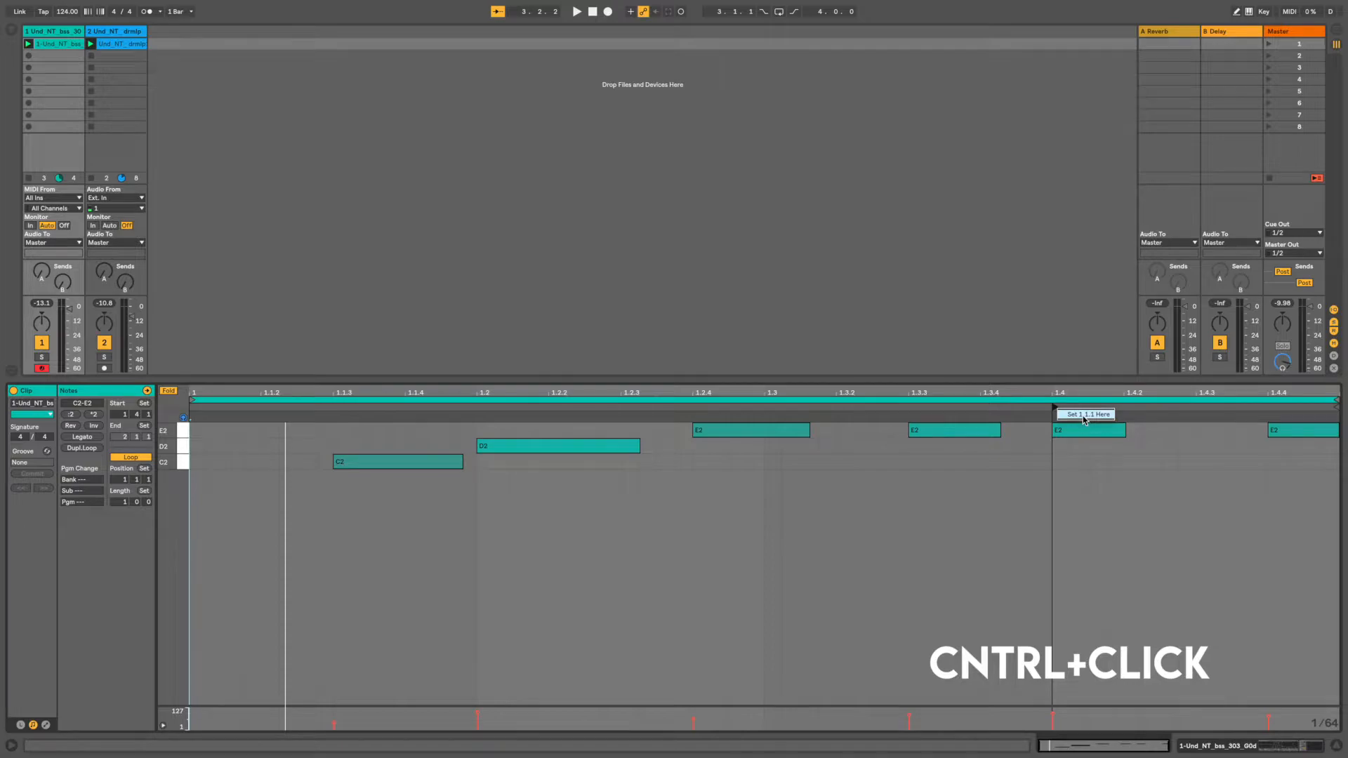
{"action": "left_click", "coordinate": [1083, 415]}
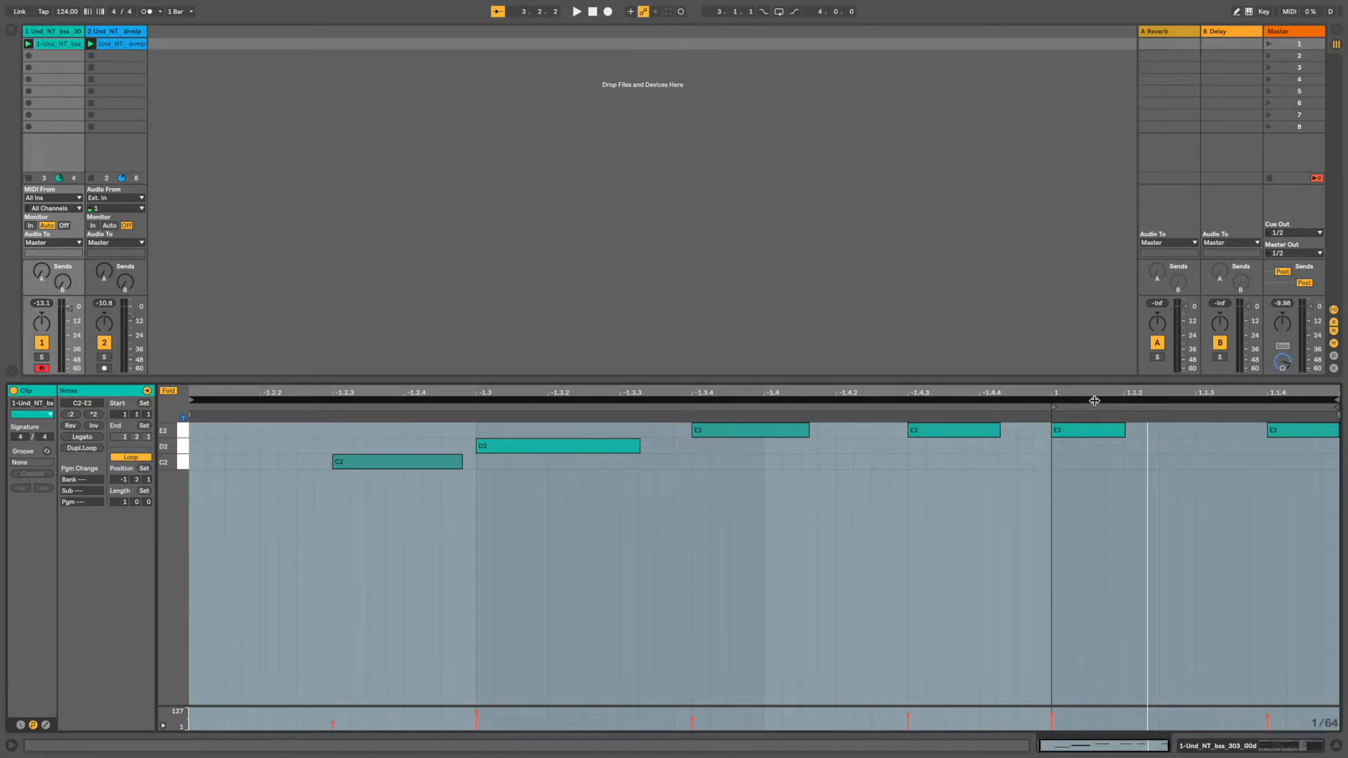
{"action": "key", "text": "super+d"}
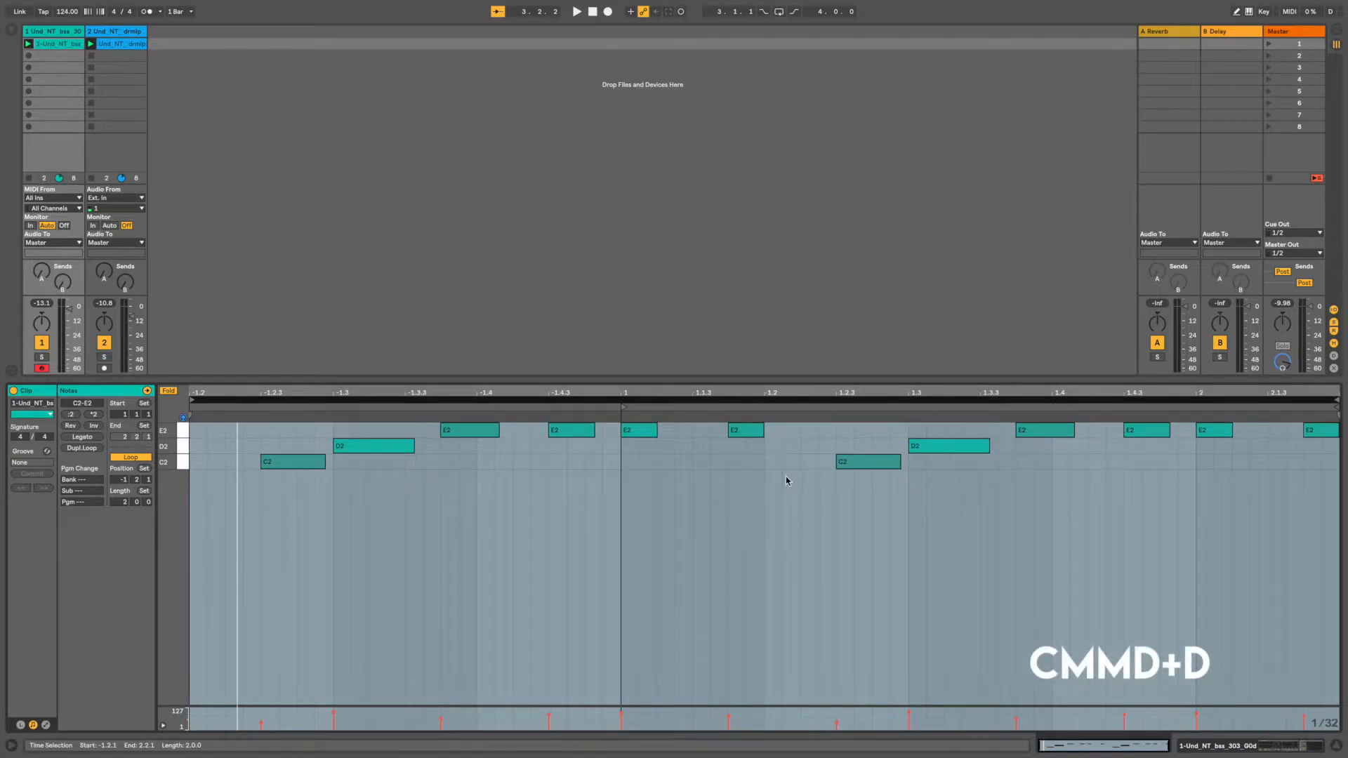
- Loop the bar from 1.1.1 to 2.1.1, crop the bass clip to it and play it back with the drums
{"action": "left_click", "coordinate": [656, 467]}
{"action": "left_click_drag", "start_coordinate": [617, 464], "coordinate": [1196, 483]}
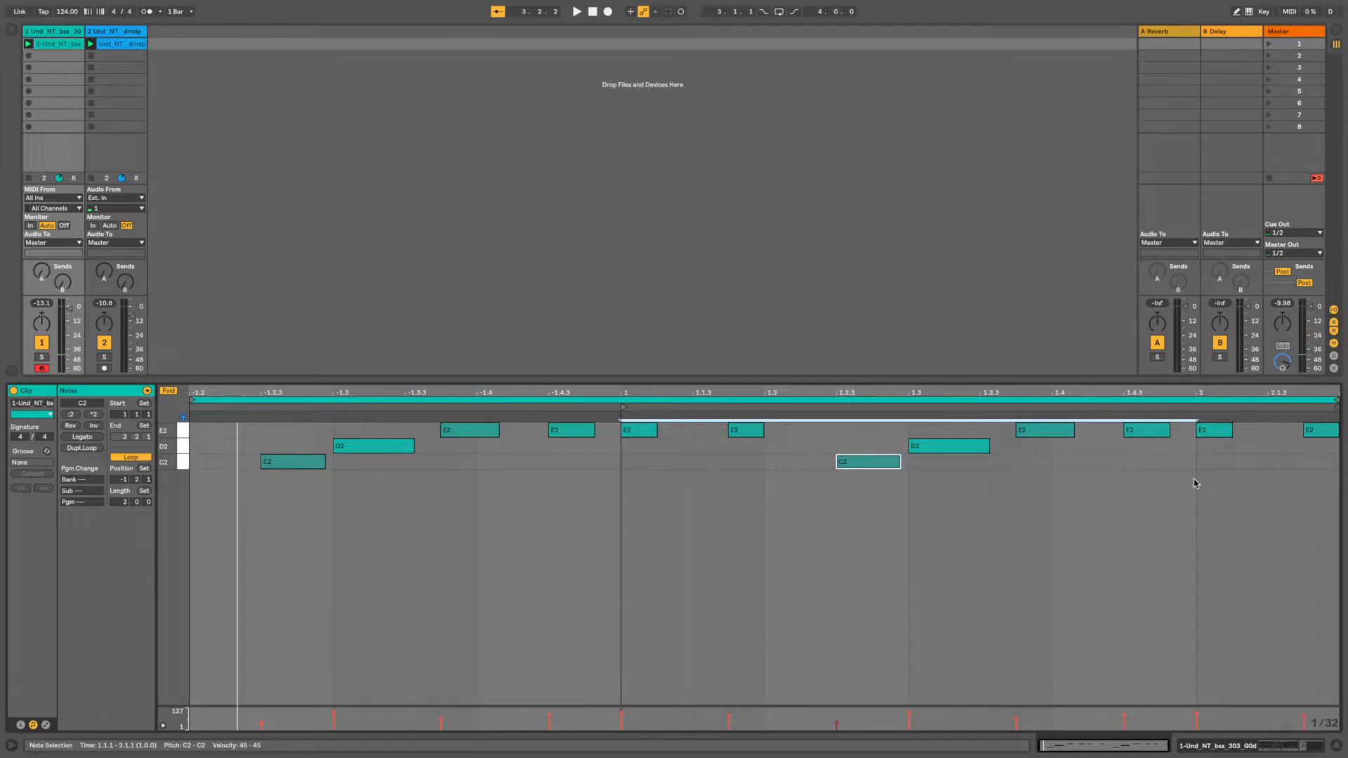
{"action": "key", "text": "super+l"}
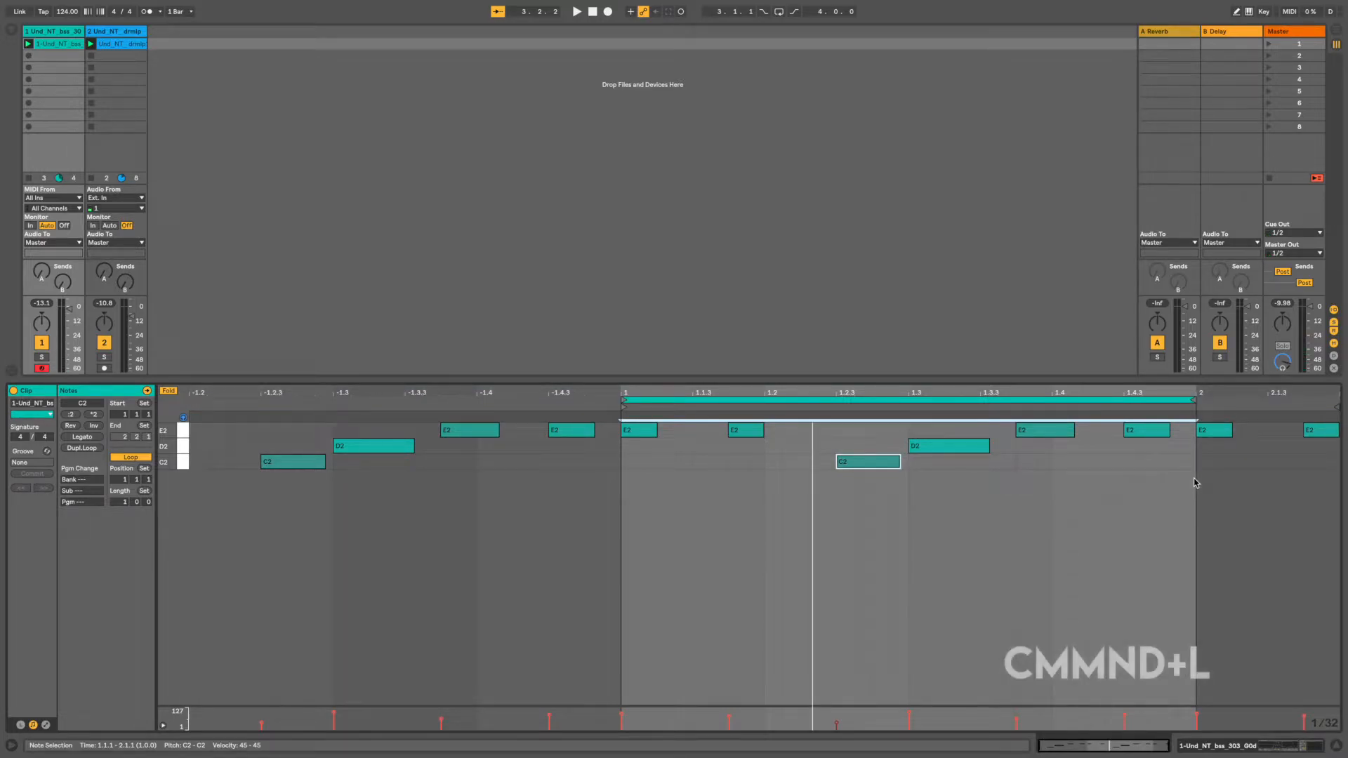
{"action": "left_click", "coordinate": [1093, 462], "text": "ctrl"}
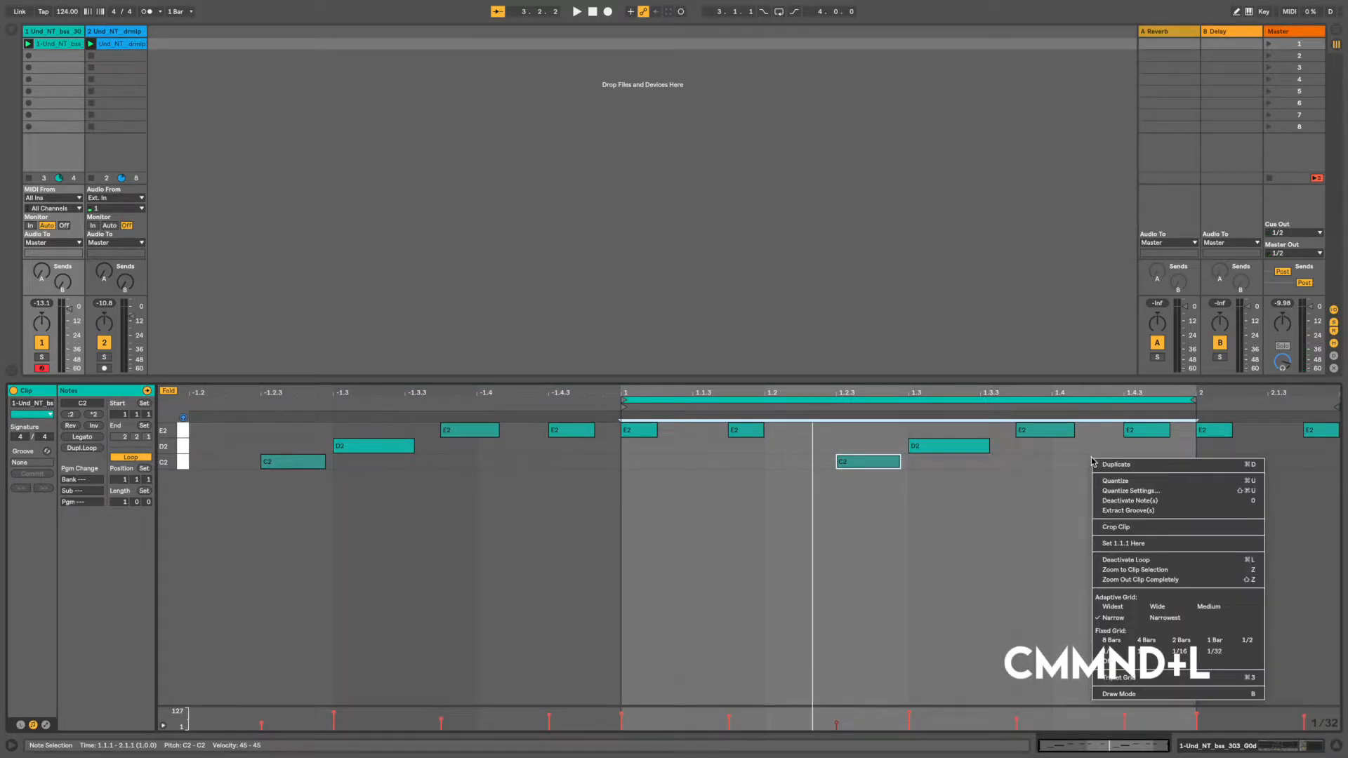
{"action": "left_click", "coordinate": [1119, 527]}
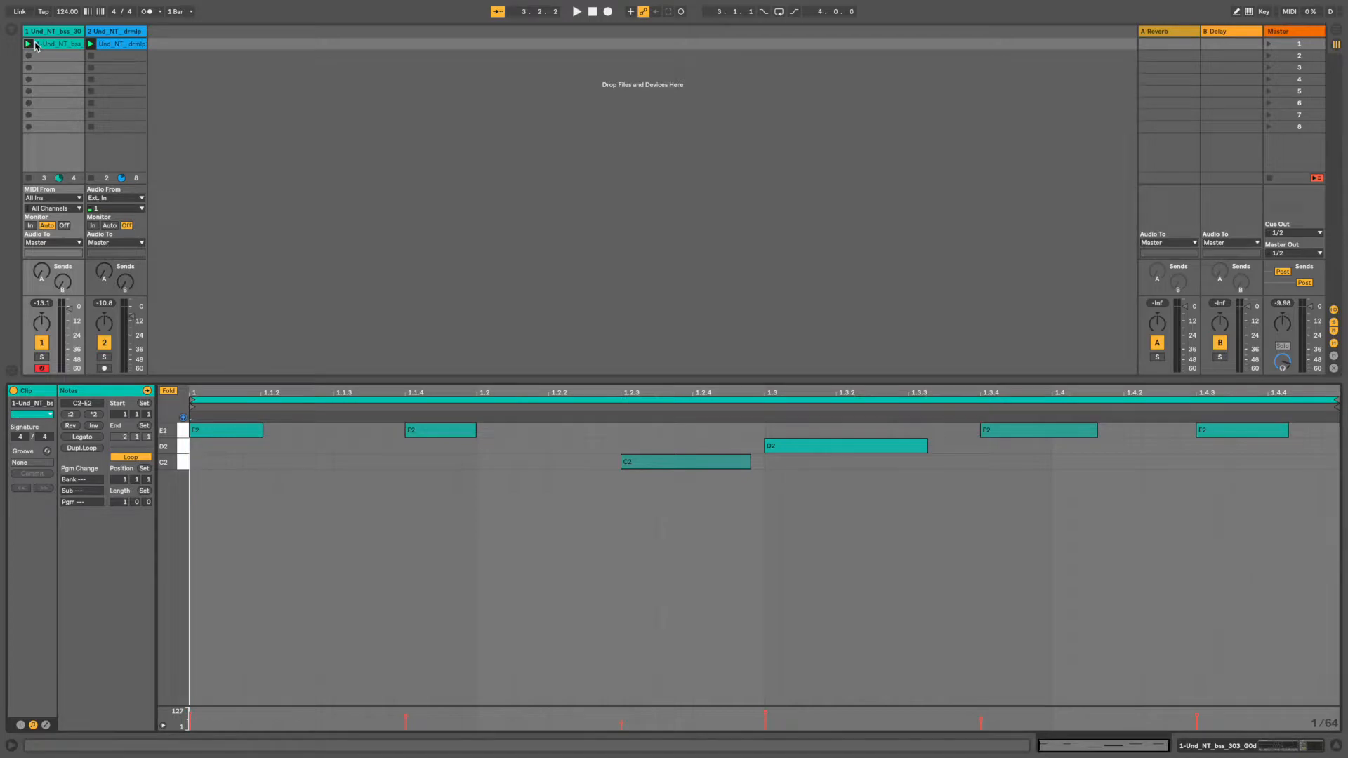
{"action": "key", "text": "space"}
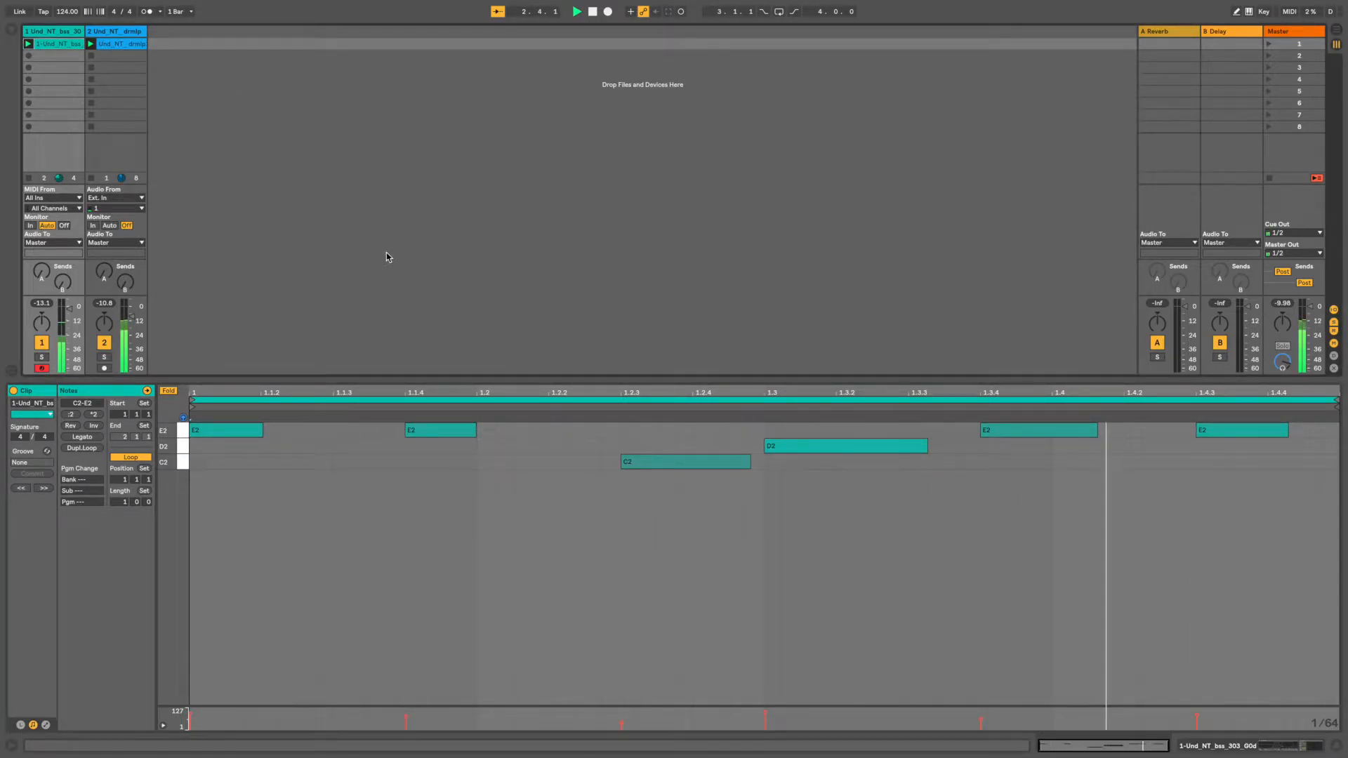
{"action": "key", "text": "space"}
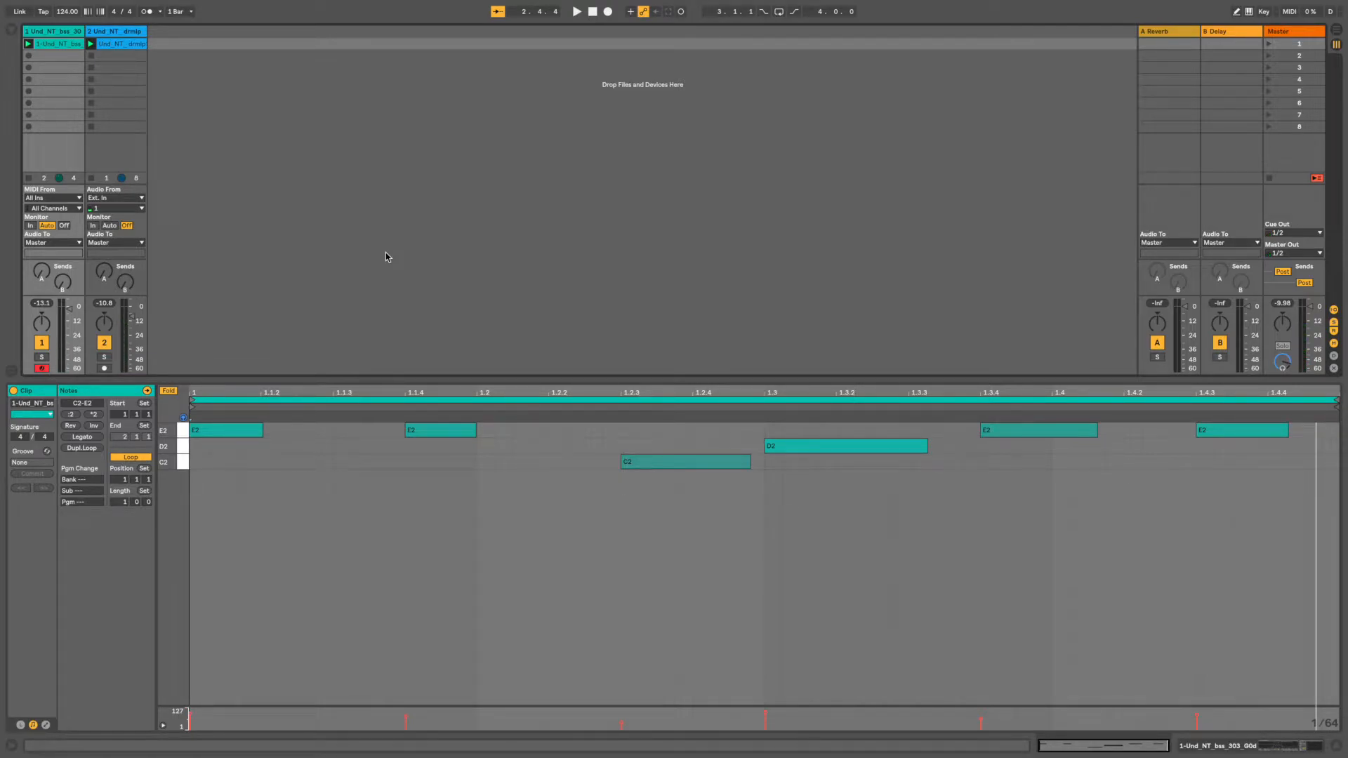
- Duplicate the one-bar loop to two bars, move the second bar's first E2 note to 2.1.2 and enlarge the velocity lane
{"action": "left_click", "coordinate": [453, 399]}
{"action": "key", "text": "ctrl+d"}
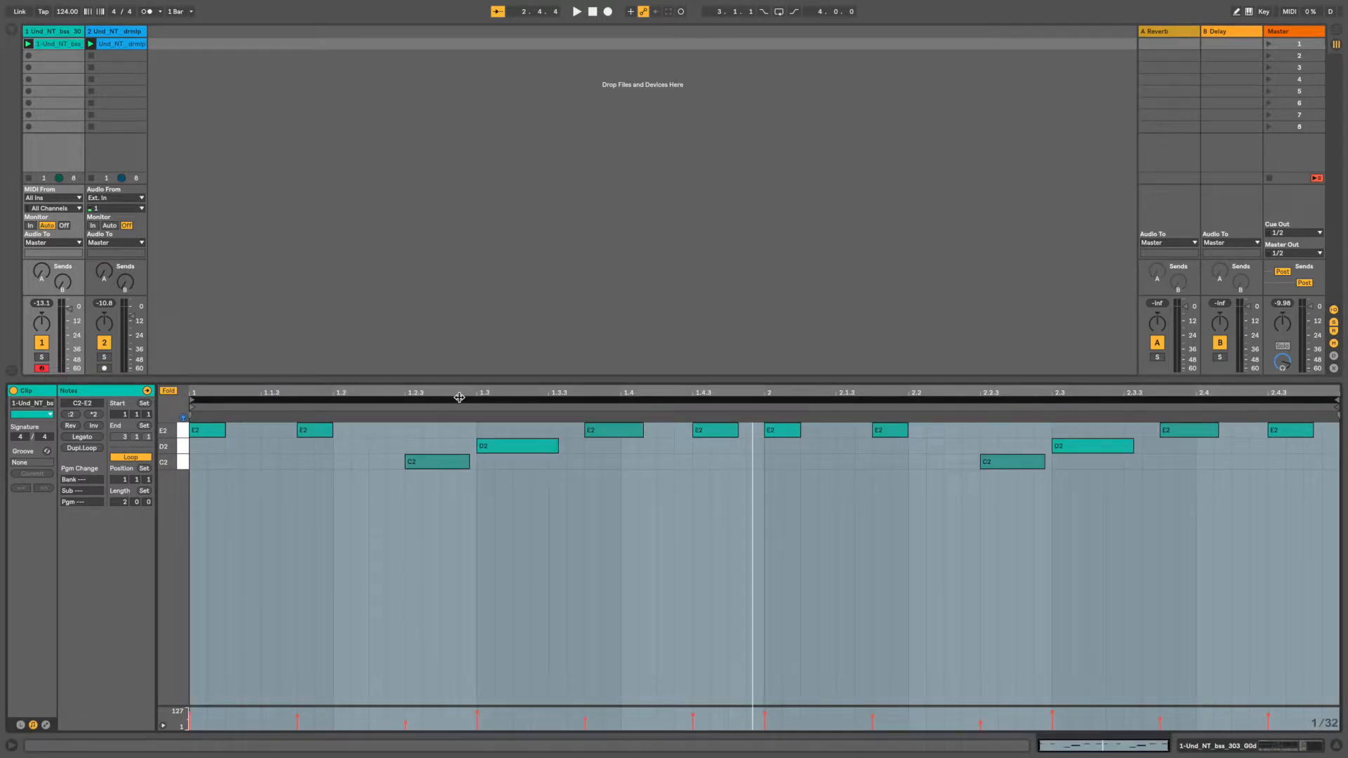
{"action": "left_click", "coordinate": [767, 430]}
{"action": "left_click_drag", "start_coordinate": [766, 429], "coordinate": [804, 429]}
{"action": "key", "text": "space"}
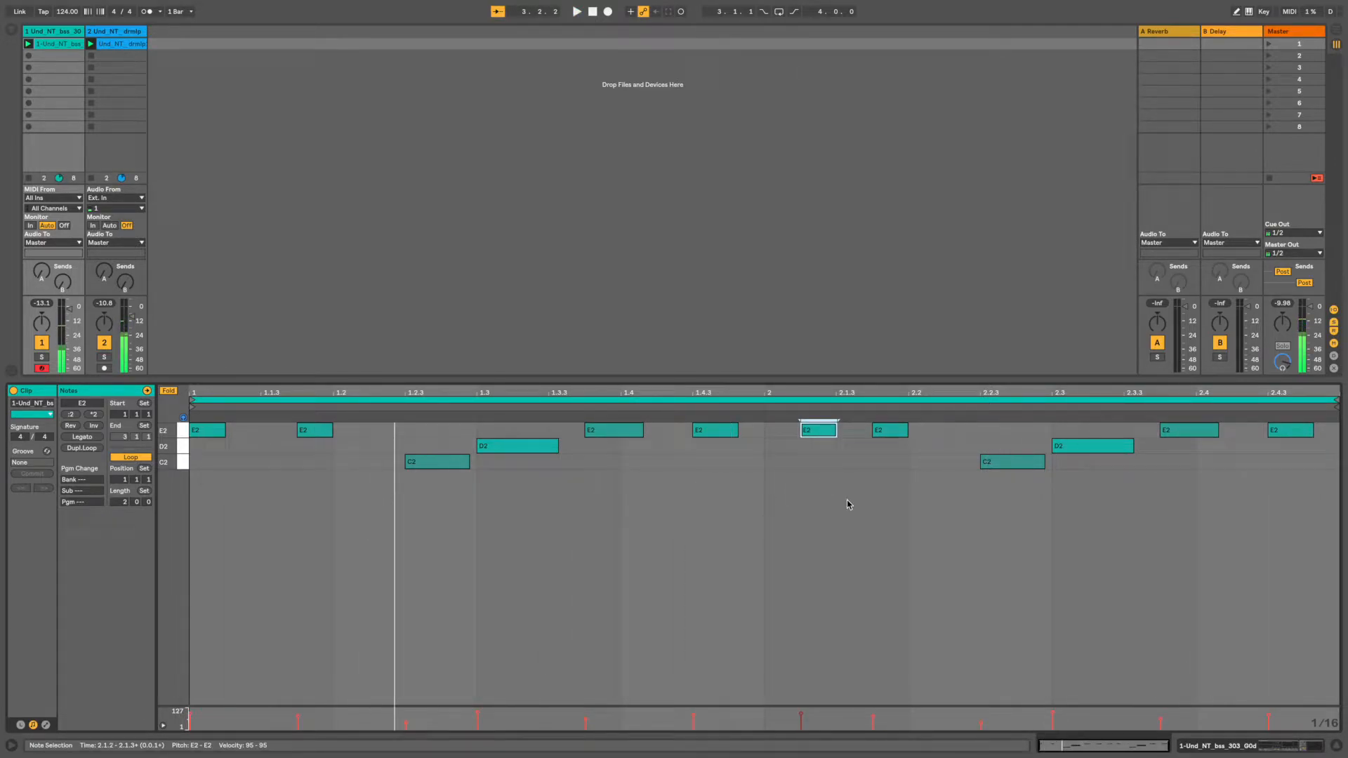
{"action": "left_click_drag", "start_coordinate": [723, 705], "coordinate": [723, 641]}
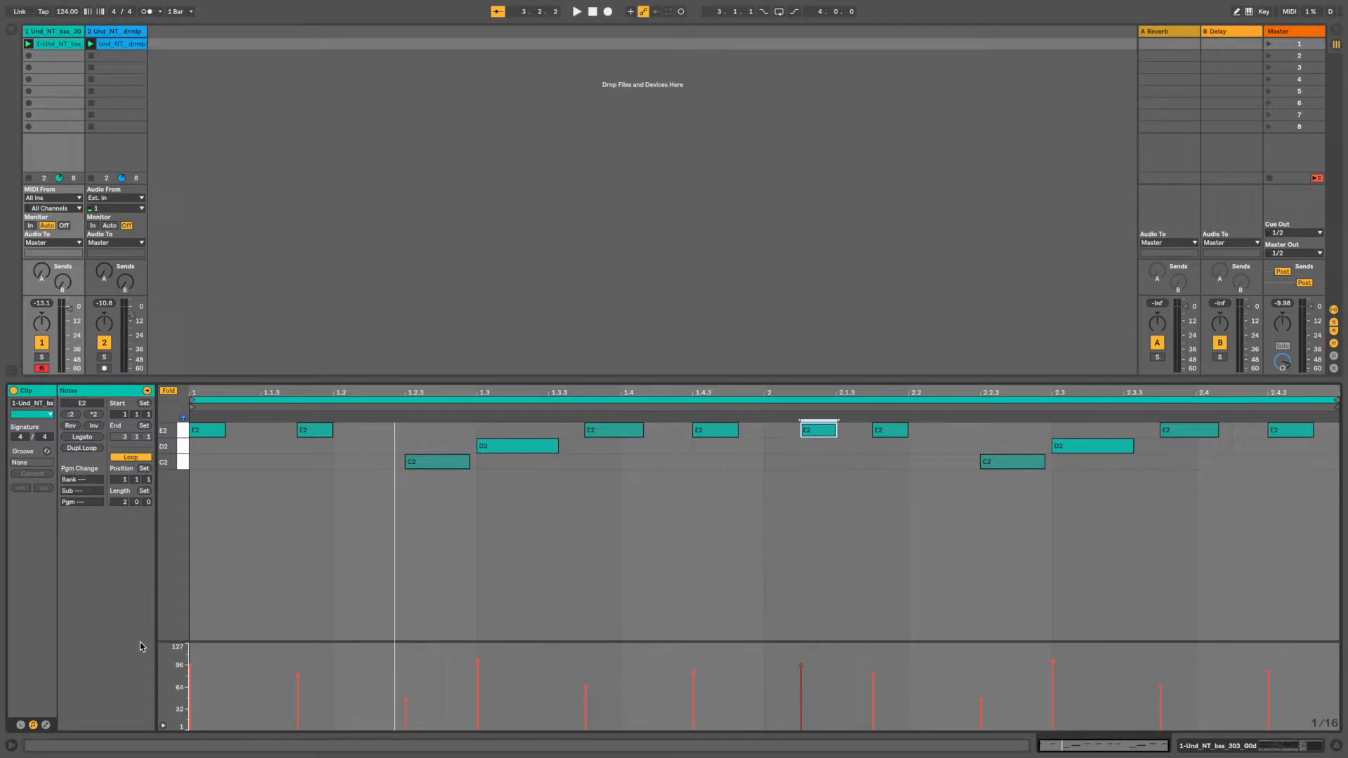
- Set the bass sampler's low-pass filter to 771 Hz with 44 % resonance and listen to the bassline
{"action": "key", "text": "shift+Tab"}
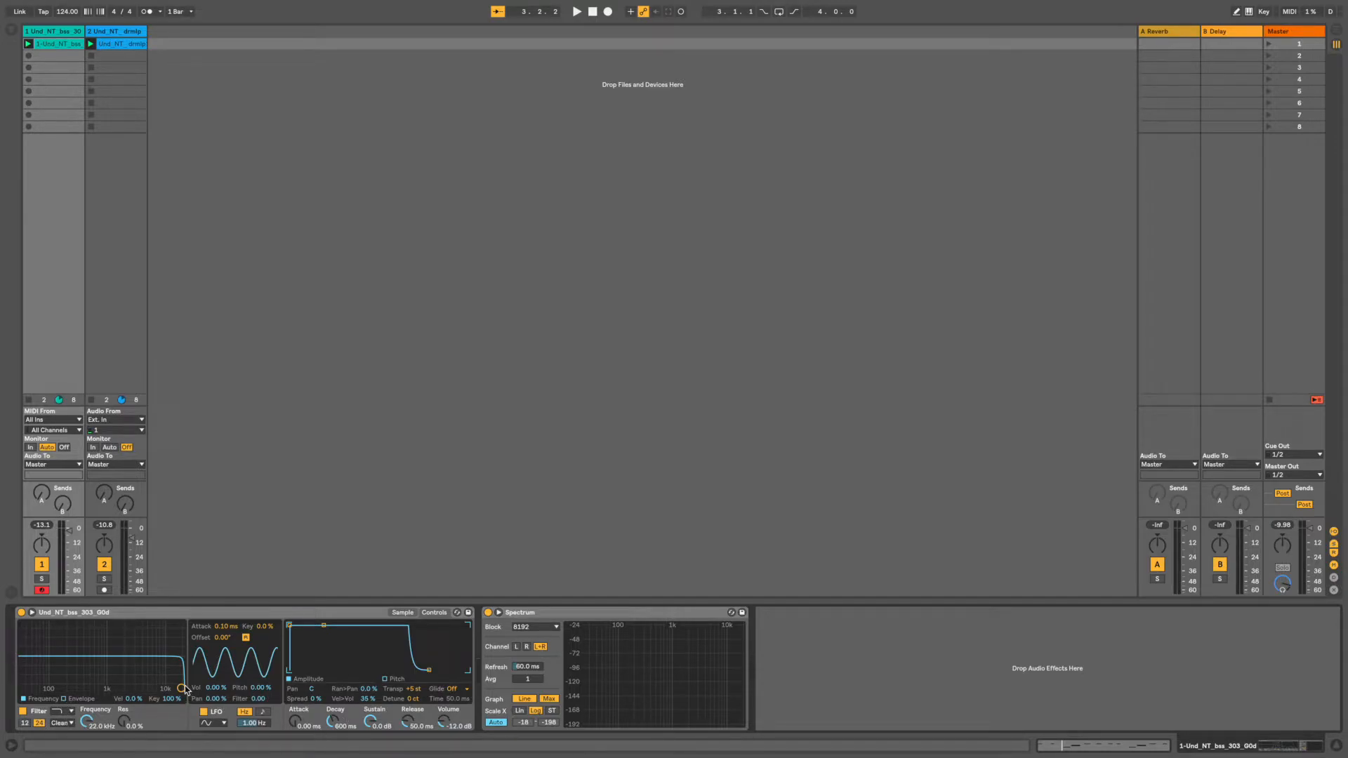
{"action": "left_click_drag", "start_coordinate": [182, 688], "coordinate": [101, 666]}
{"action": "key", "text": "space"}
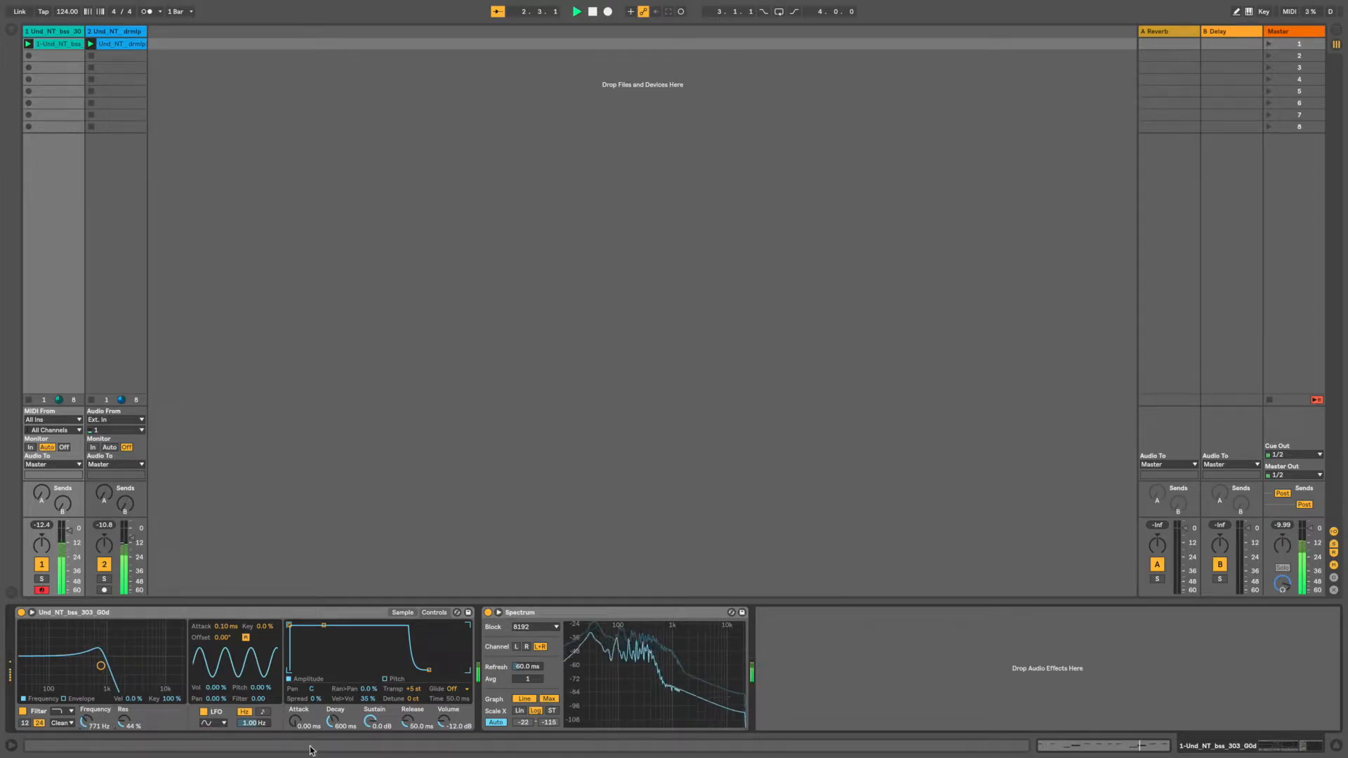
{"action": "left_click", "coordinate": [403, 612]}
{"action": "key", "text": "space"}
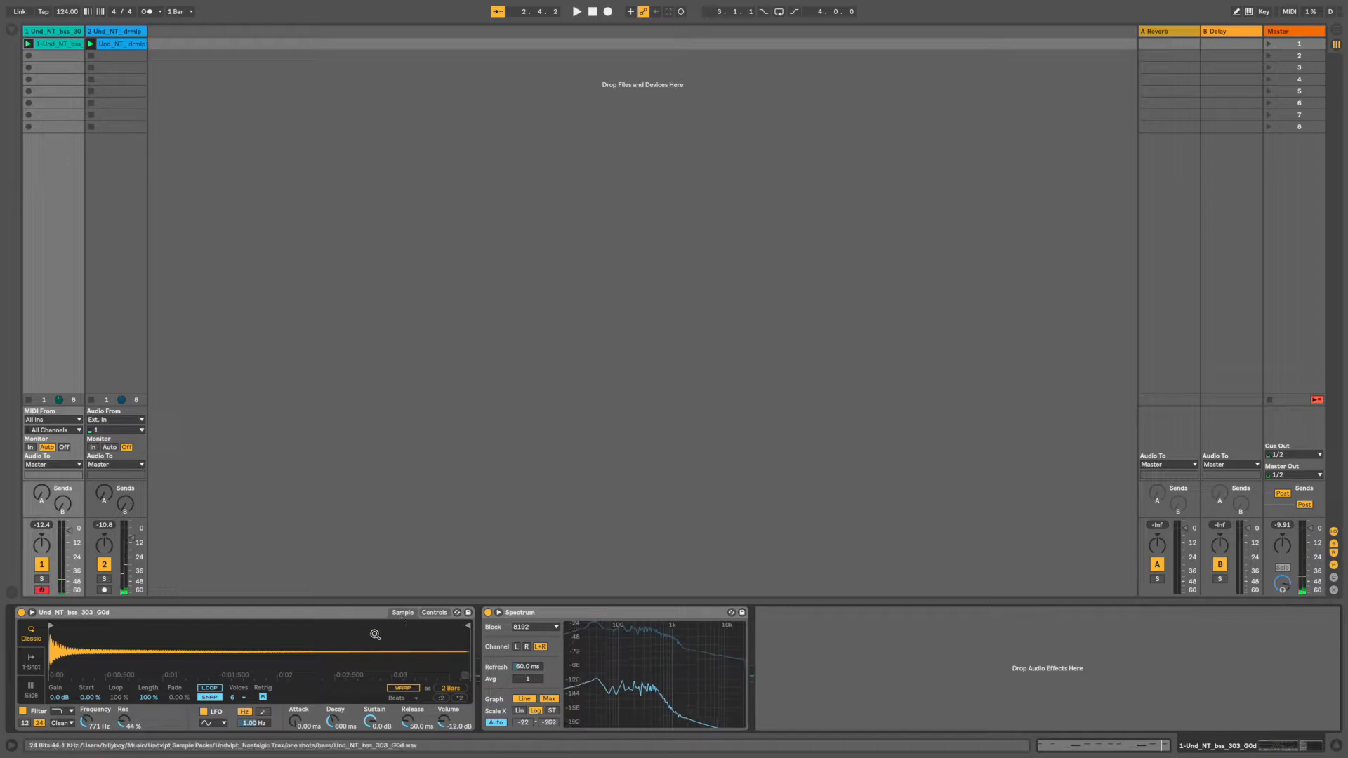
- Set the sampler's filter envelope amount to 18, the resonance to 53 % and the filter circuit to PRD during playback
{"action": "left_click", "coordinate": [434, 613]}
{"action": "left_click", "coordinate": [66, 699]}
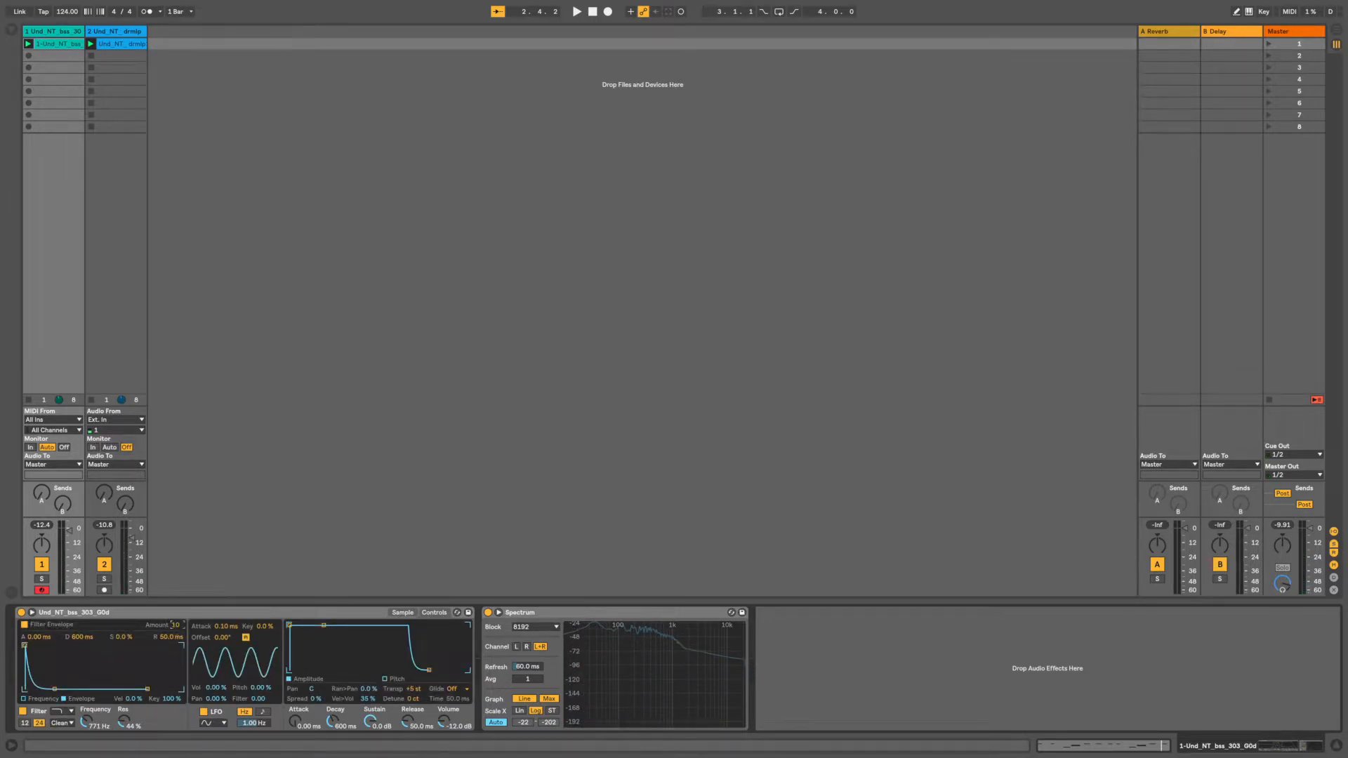
{"action": "key", "text": "space"}
{"action": "left_click_drag", "start_coordinate": [124, 721], "coordinate": [123, 712]}
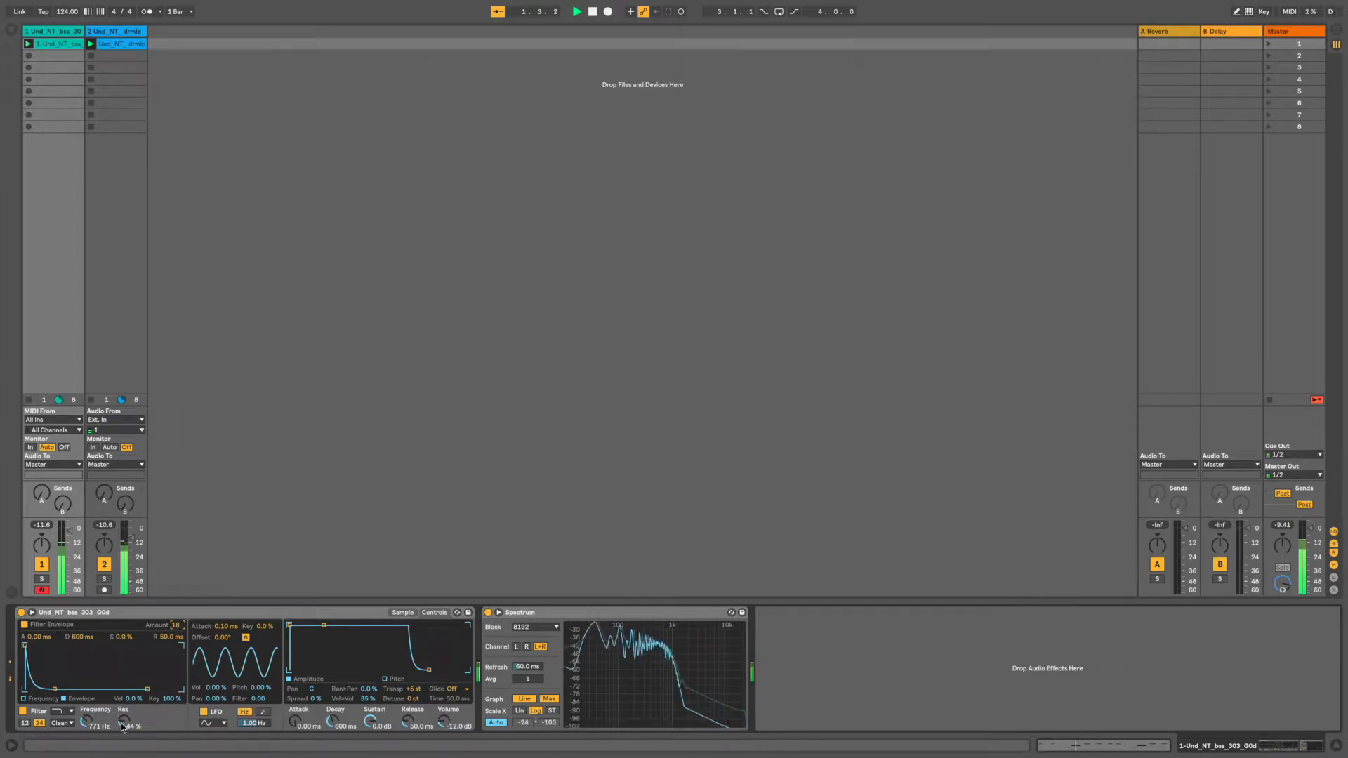
{"action": "left_click", "coordinate": [61, 723]}
{"action": "left_click", "coordinate": [62, 719]}
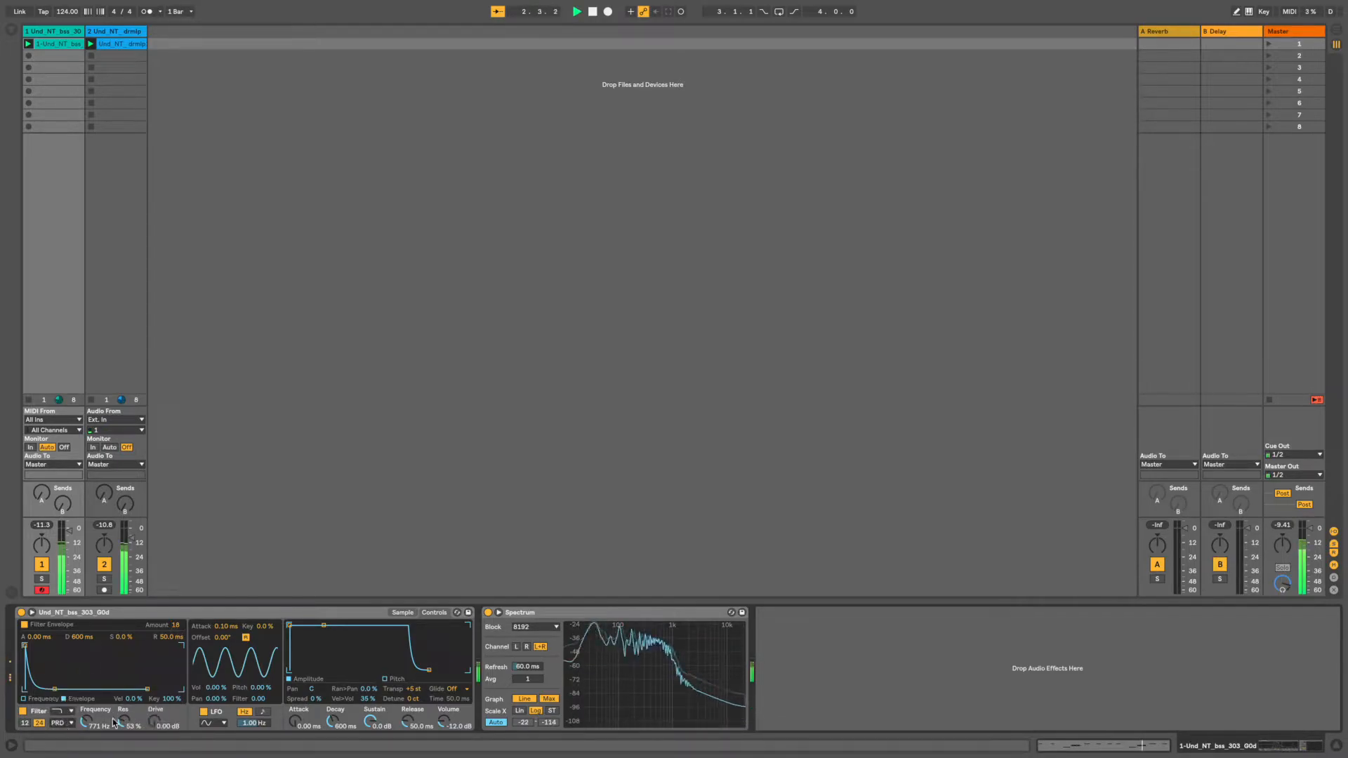
- Set the filter drive to 3.00 dB, the amplitude release to 292 ms and the sampler volume to -9.71 dB
{"action": "left_click_drag", "start_coordinate": [155, 721], "coordinate": [154, 710]}
{"action": "left_click_drag", "start_coordinate": [398, 726], "coordinate": [442, 712]}
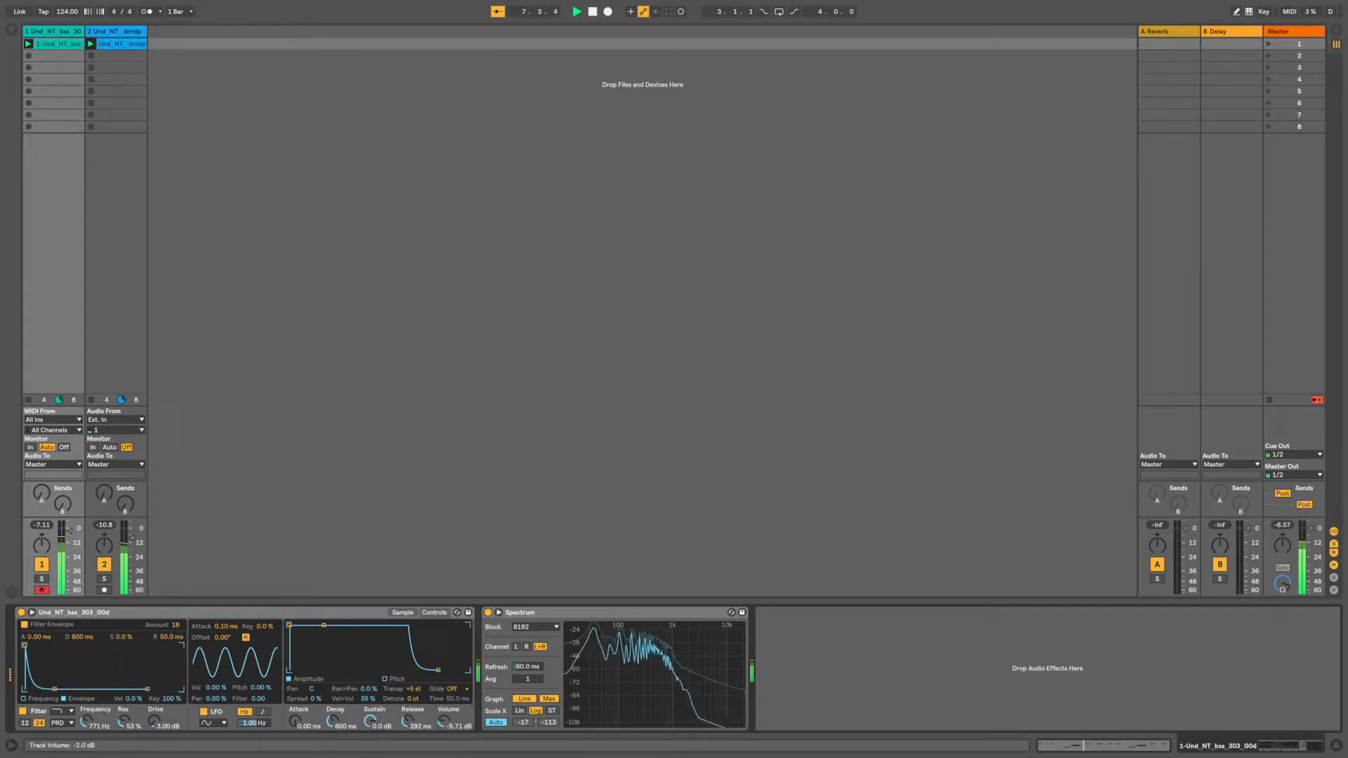
{"action": "key", "text": "space"}
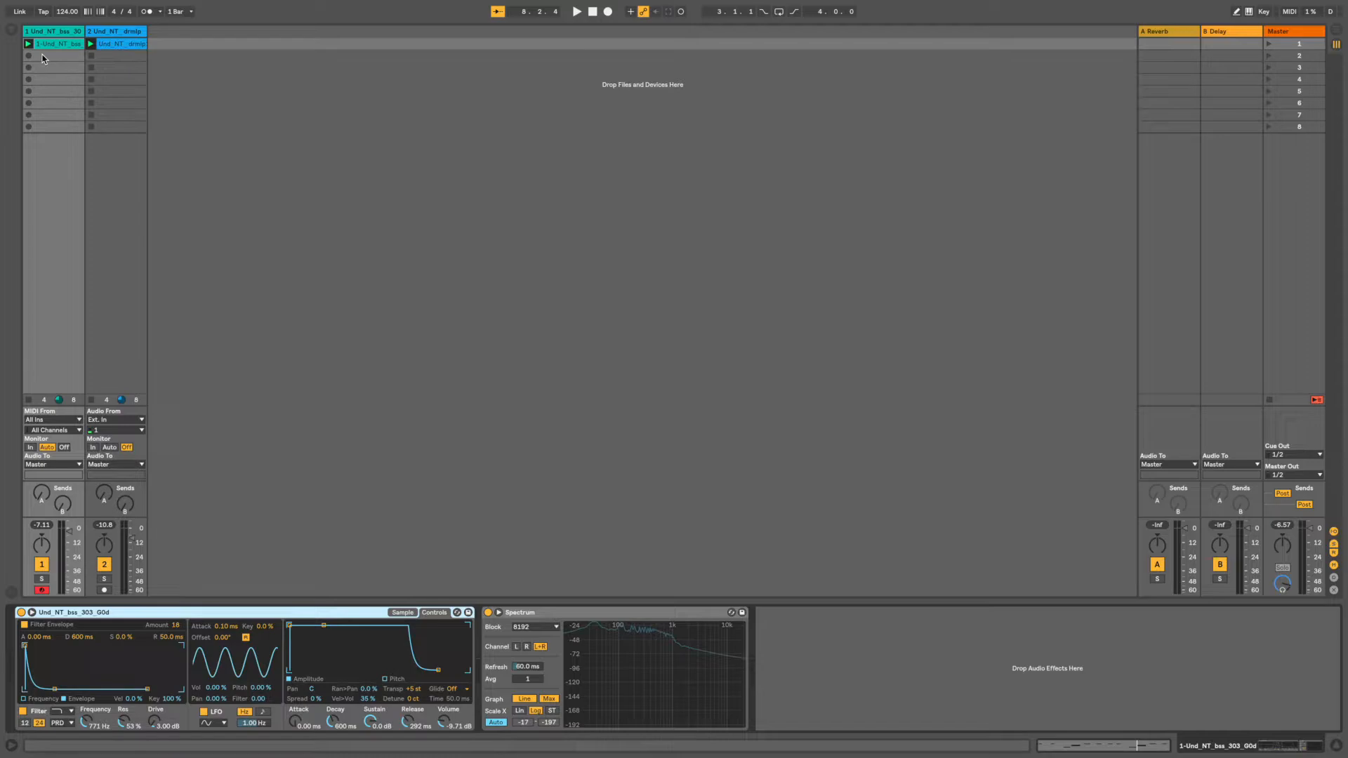
- Add the C Minor Melodic Up Scale preset to the MIDI track and set its base note to D
{"action": "left_click", "coordinate": [12, 30]}
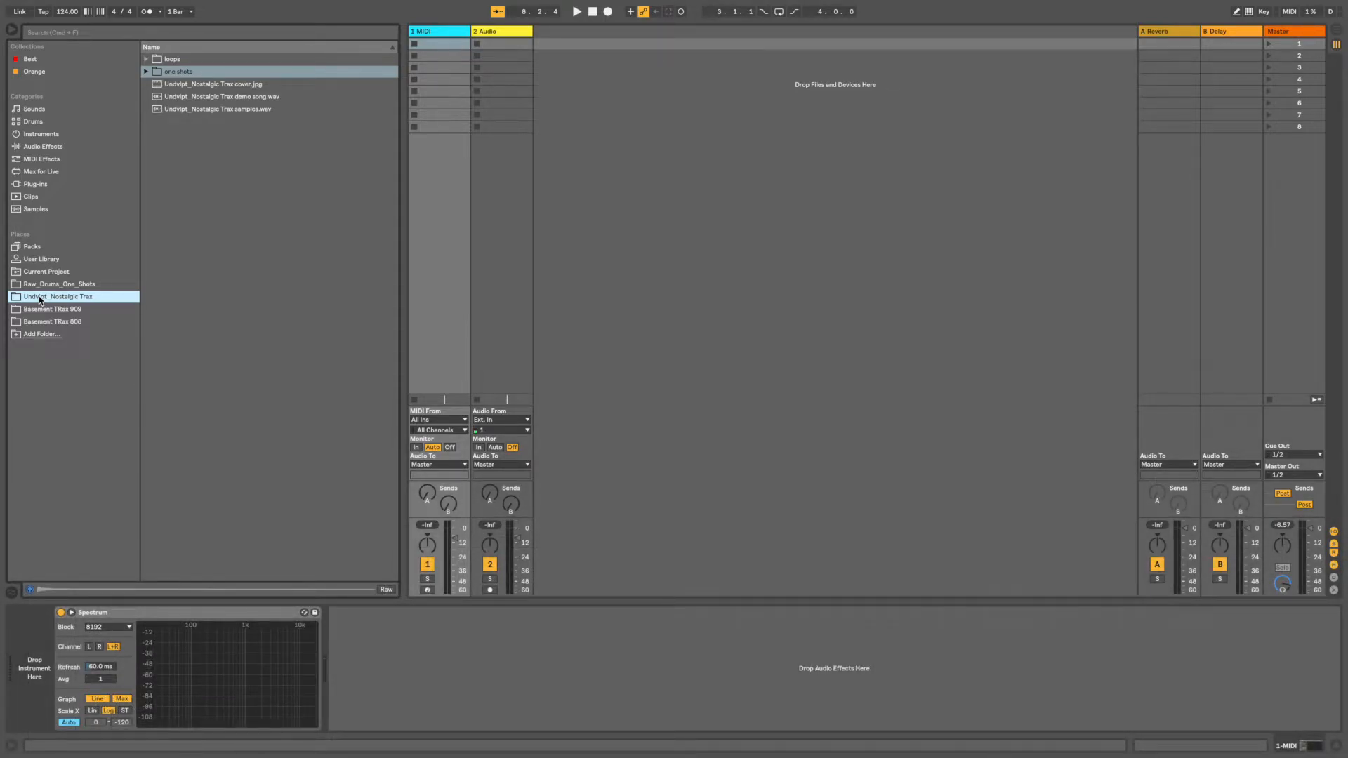
{"action": "left_click", "coordinate": [43, 159]}
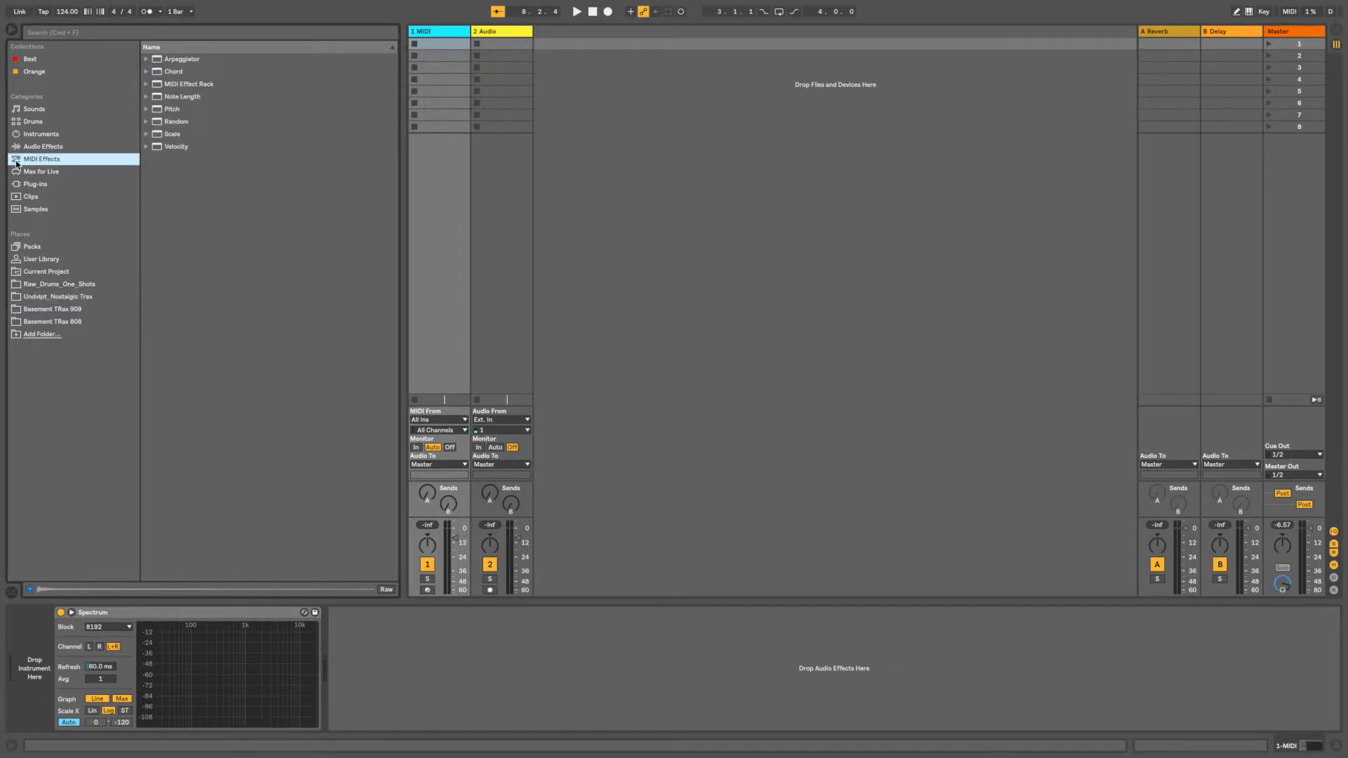
{"action": "left_click", "coordinate": [146, 134]}
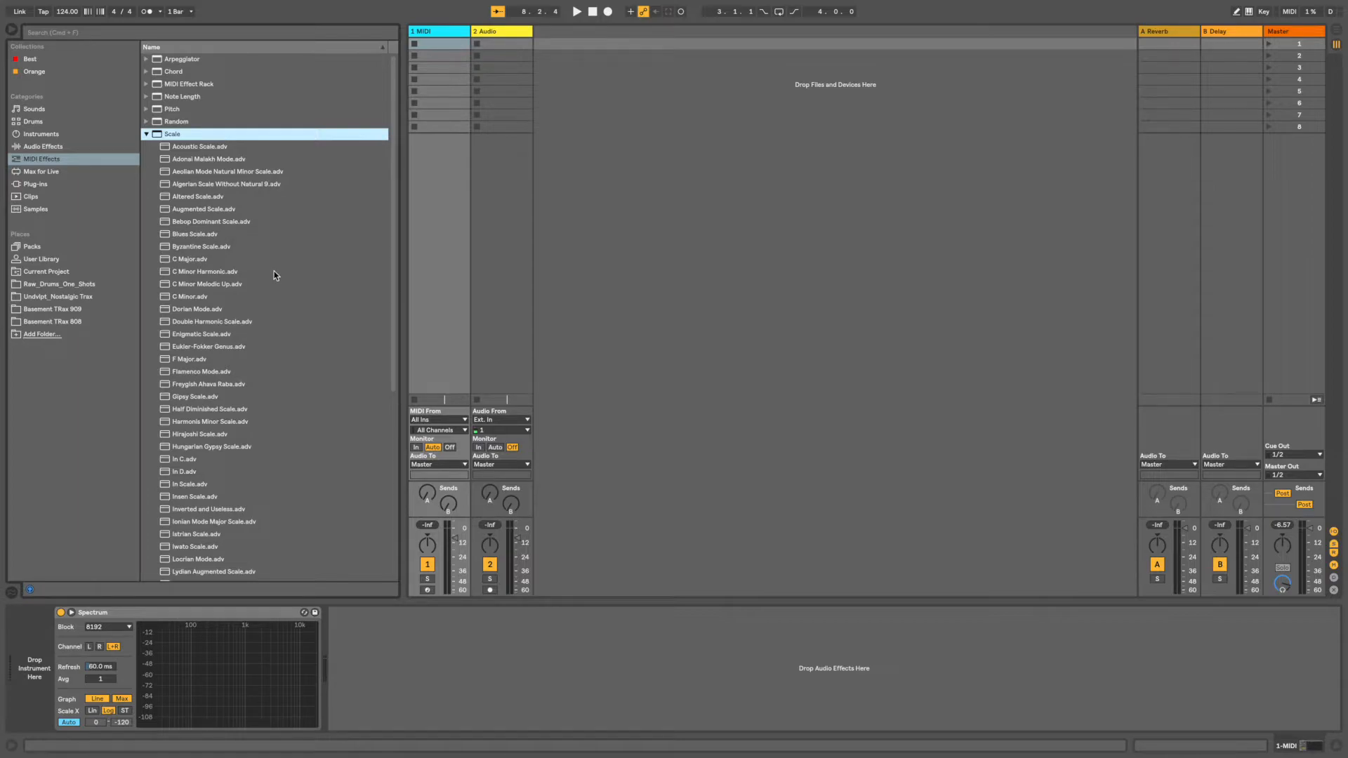
{"action": "double_click", "coordinate": [166, 288]}
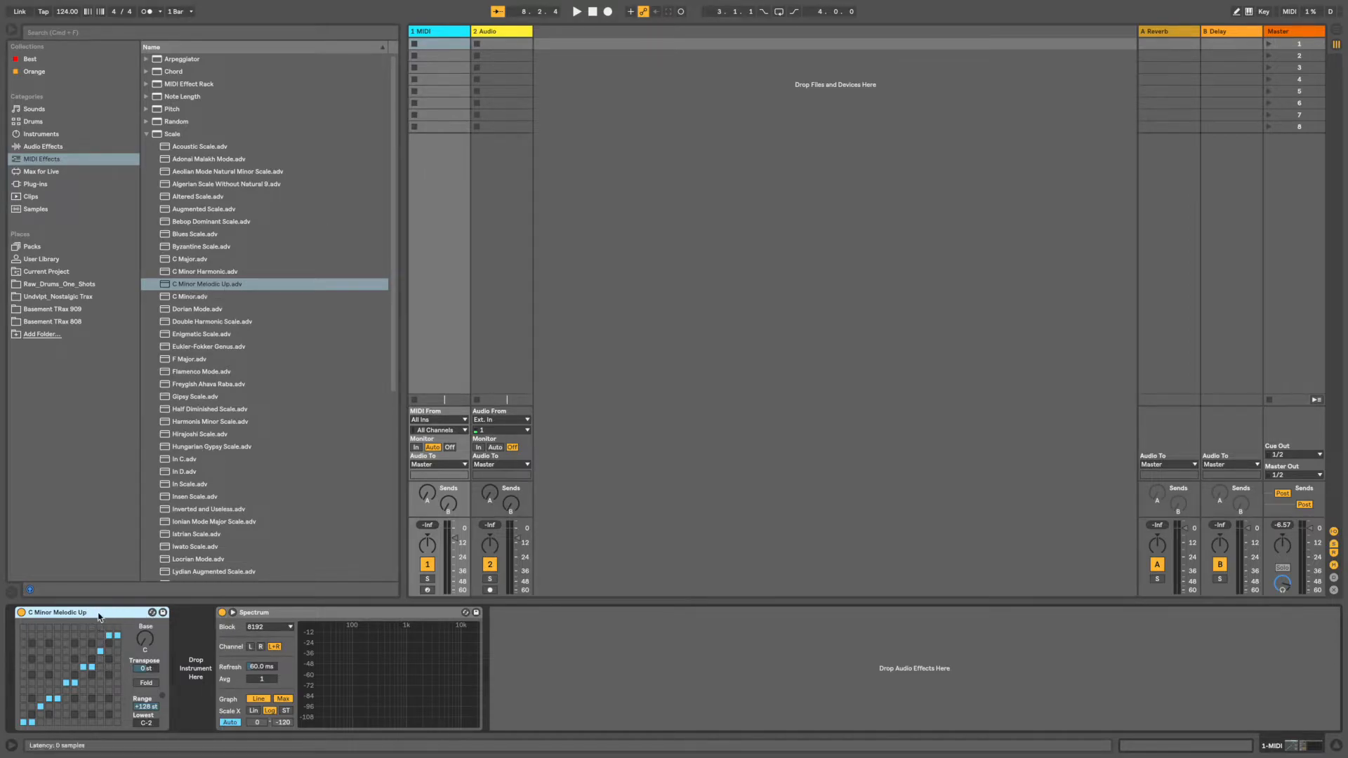
{"action": "left_click", "coordinate": [148, 645]}
{"action": "left_click_drag", "start_coordinate": [148, 646], "coordinate": [148, 634]}
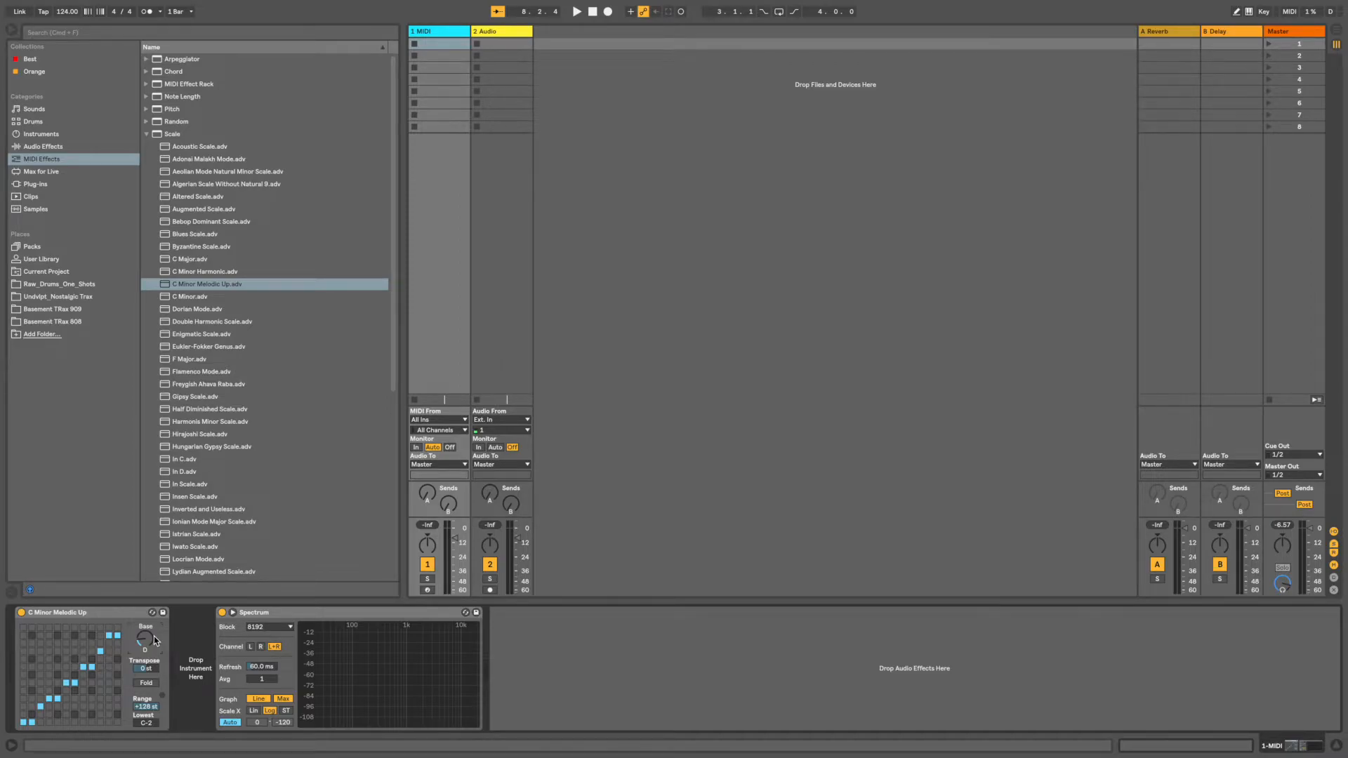
- Load the Nostalgic Trax drum loop Und_NT_drmlp124_revival_full.wav into the audio track's first slot
{"action": "left_click", "coordinate": [501, 35]}
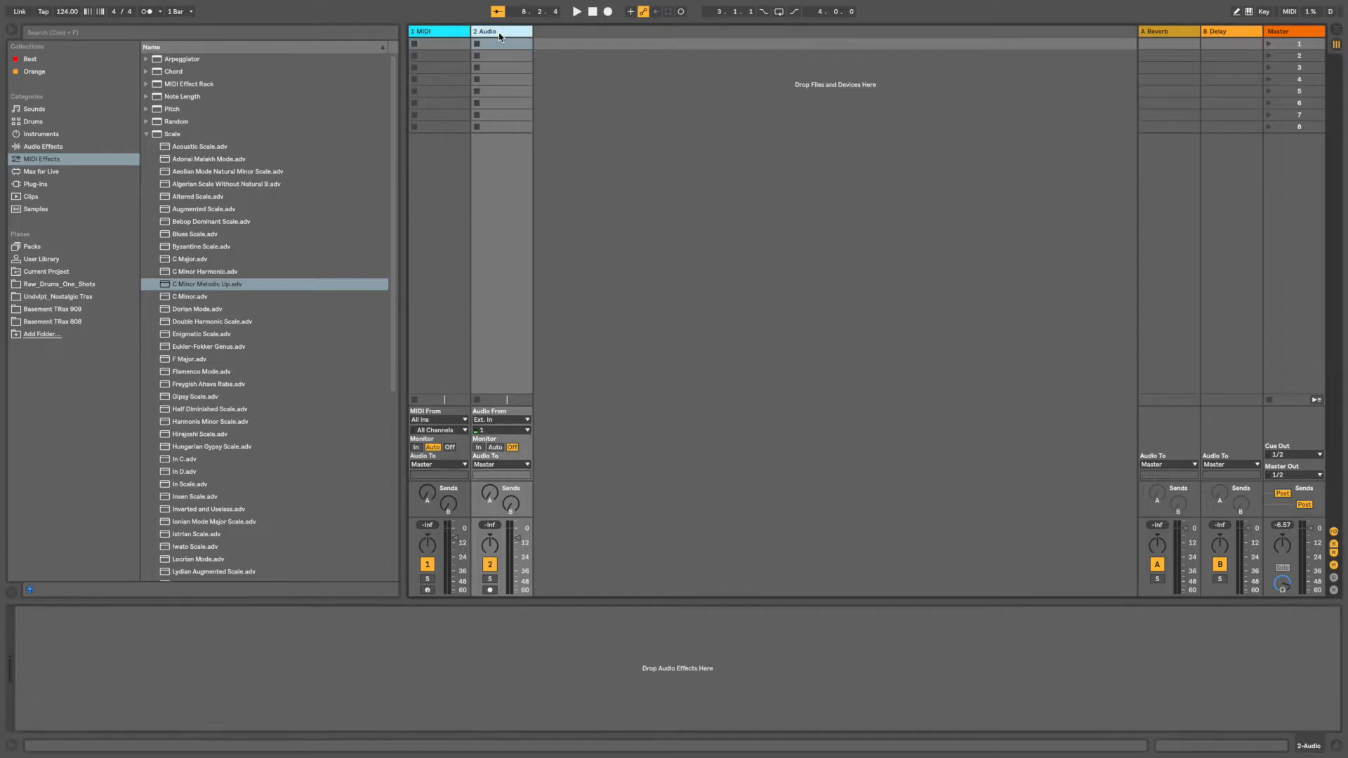
{"action": "left_click", "coordinate": [54, 286]}
{"action": "left_click", "coordinate": [51, 301]}
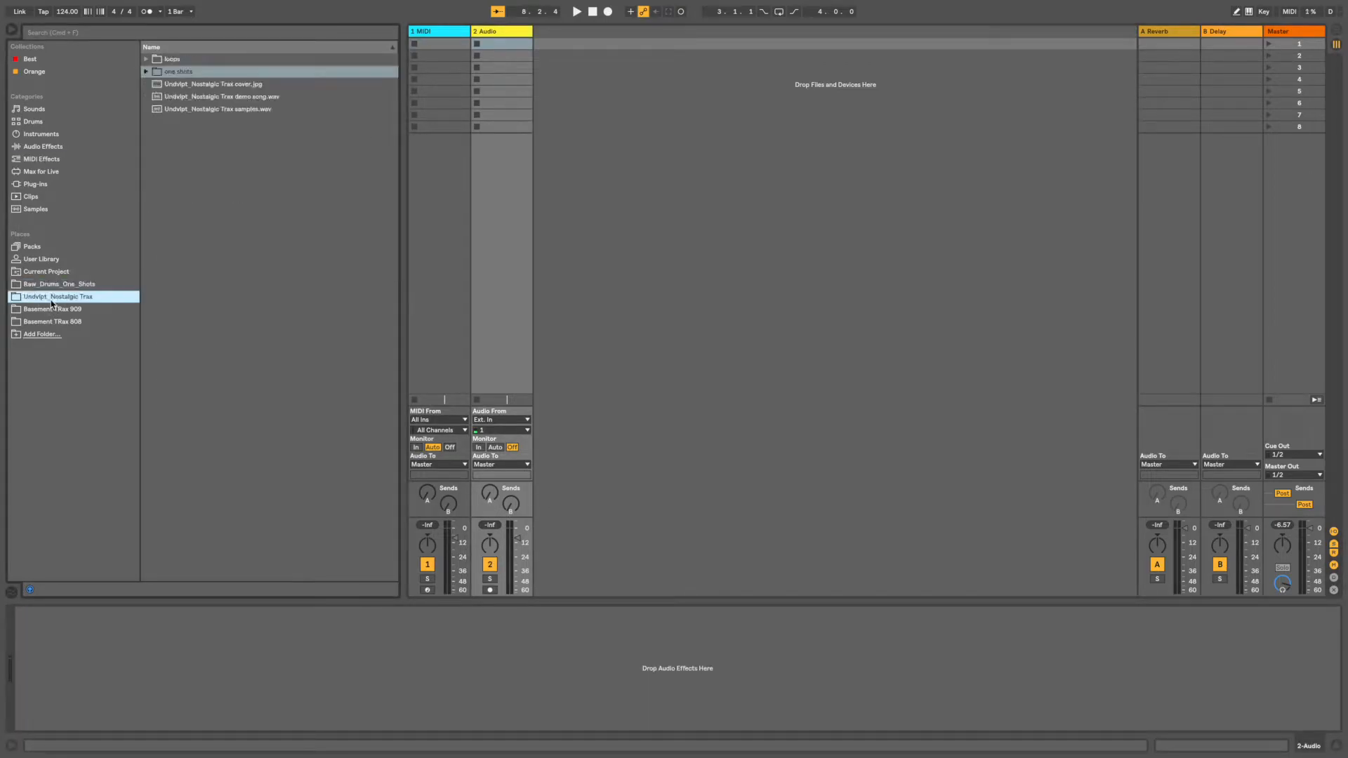
{"action": "left_click", "coordinate": [147, 60]}
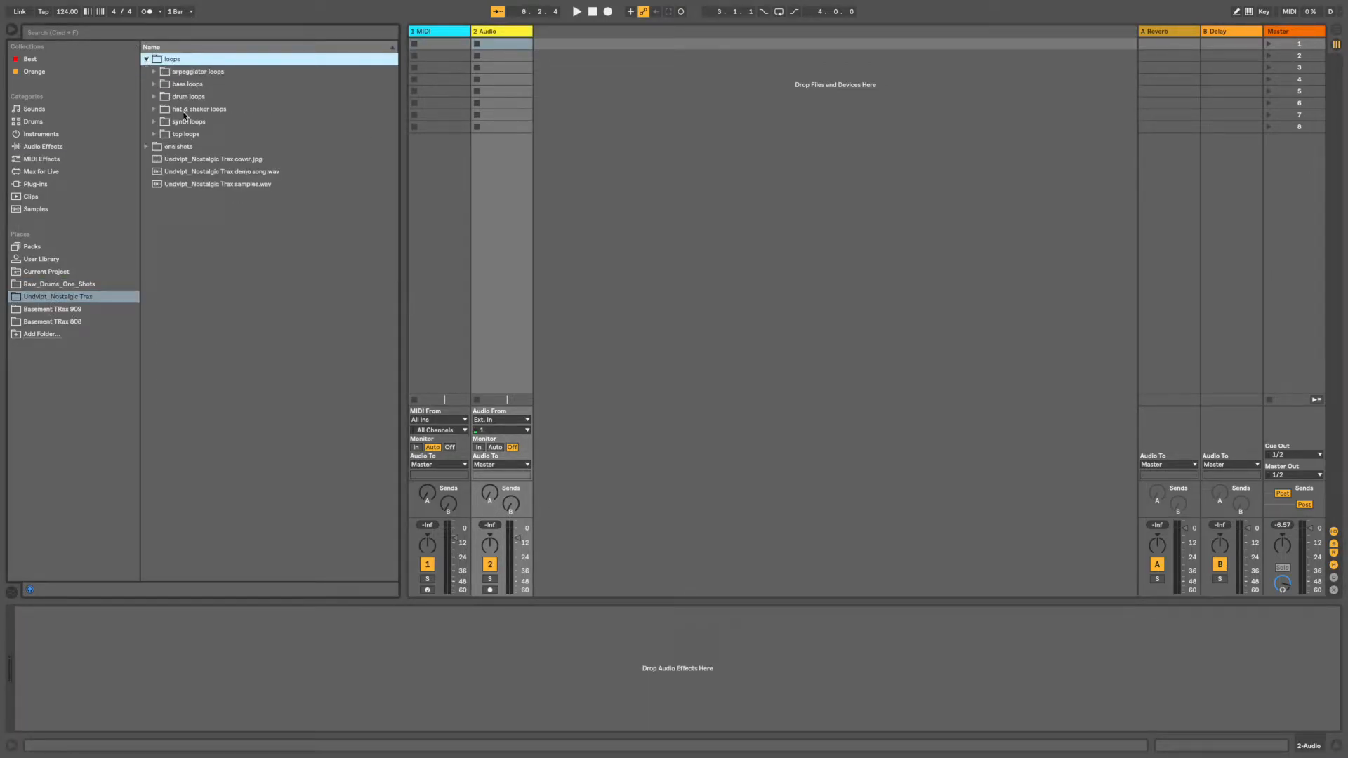
{"action": "left_click", "coordinate": [153, 98]}
{"action": "scroll", "coordinate": [219, 351], "scroll_direction": "down", "scroll_amount": 10}
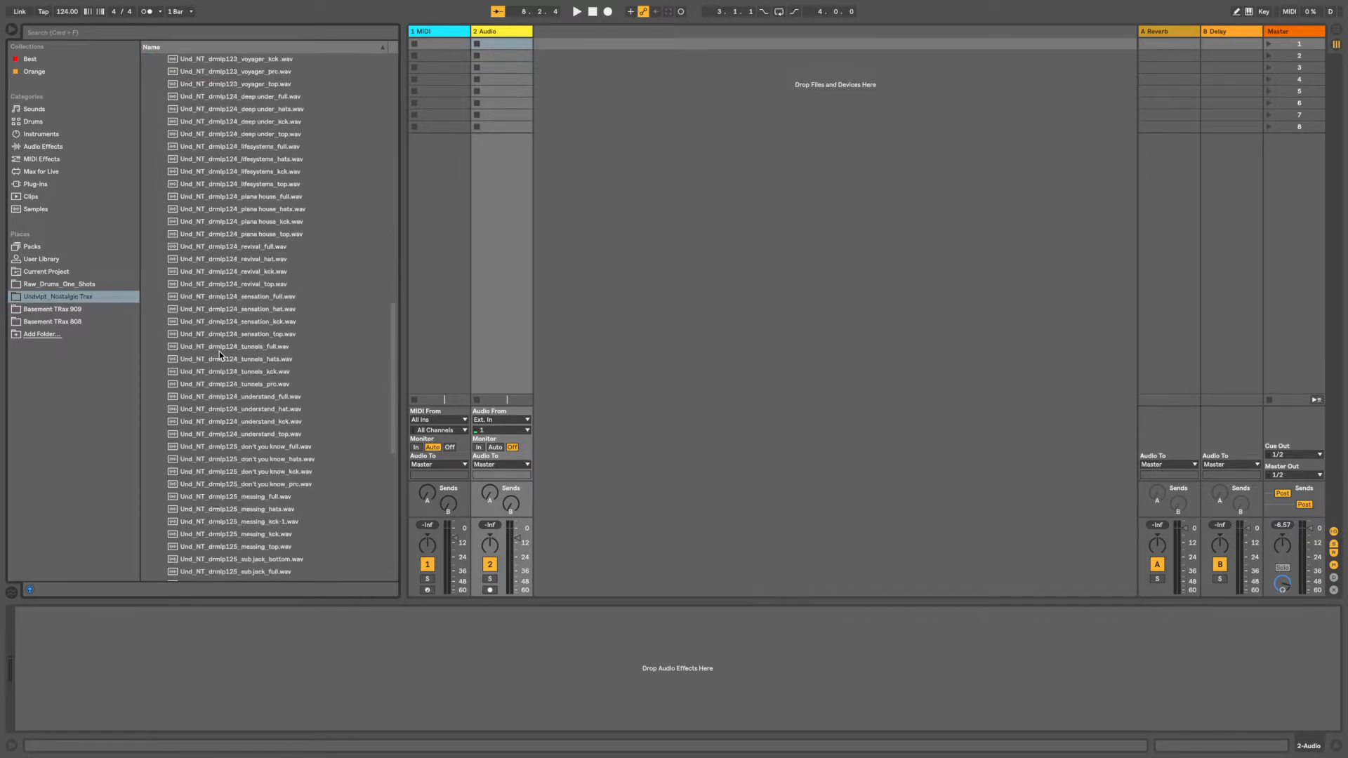
{"action": "left_click", "coordinate": [261, 297]}
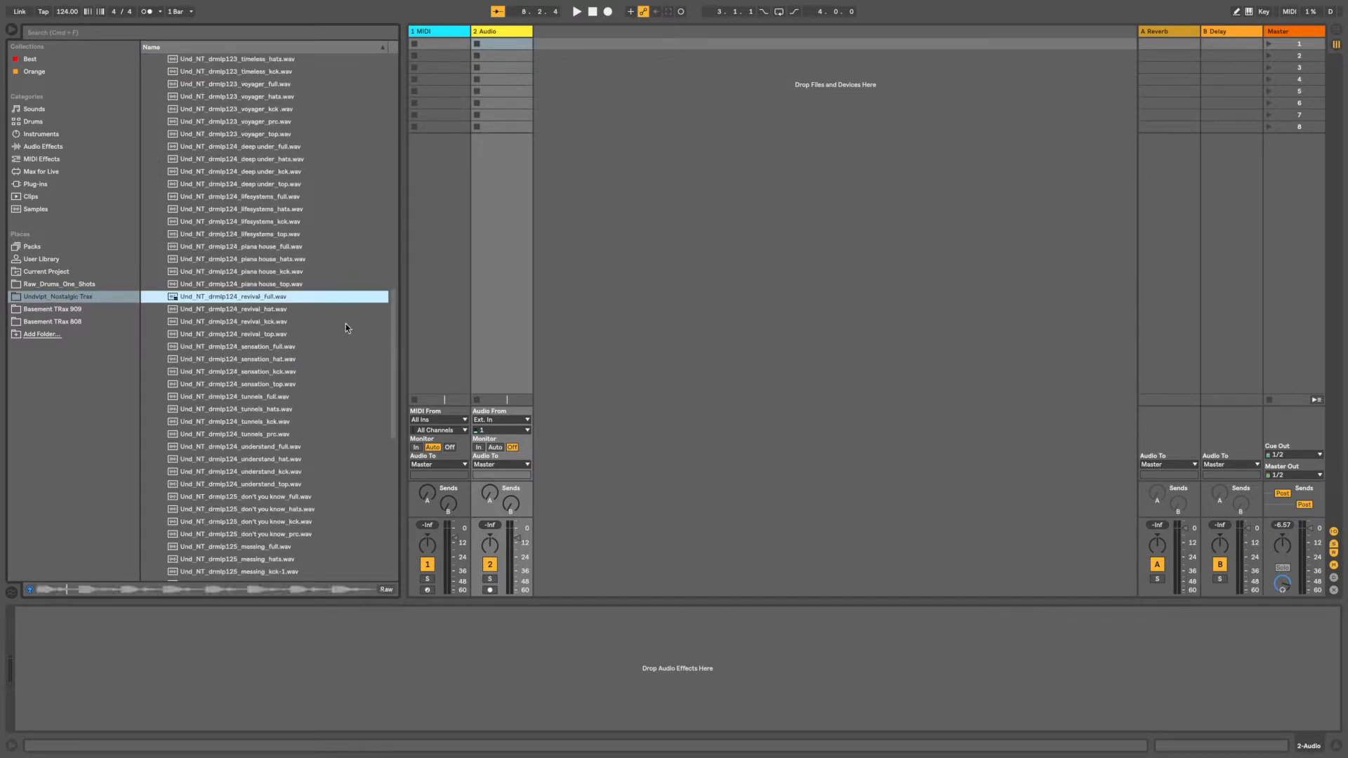
{"action": "left_click_drag", "start_coordinate": [314, 303], "coordinate": [502, 43]}
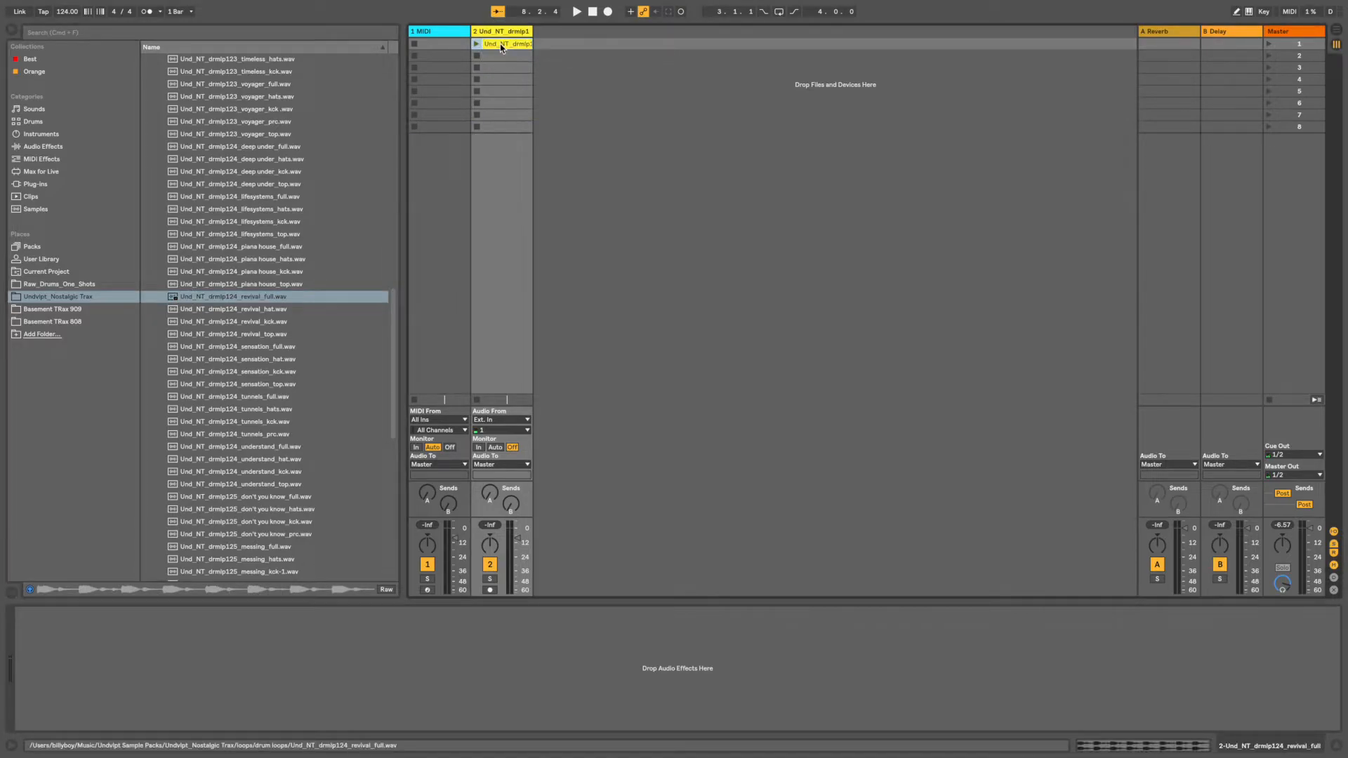
- Load the bass one-shot Und_NT_bss_fm bass_C.wav between the Scale device and Spectrum on the MIDI track
{"action": "left_click", "coordinate": [433, 32]}
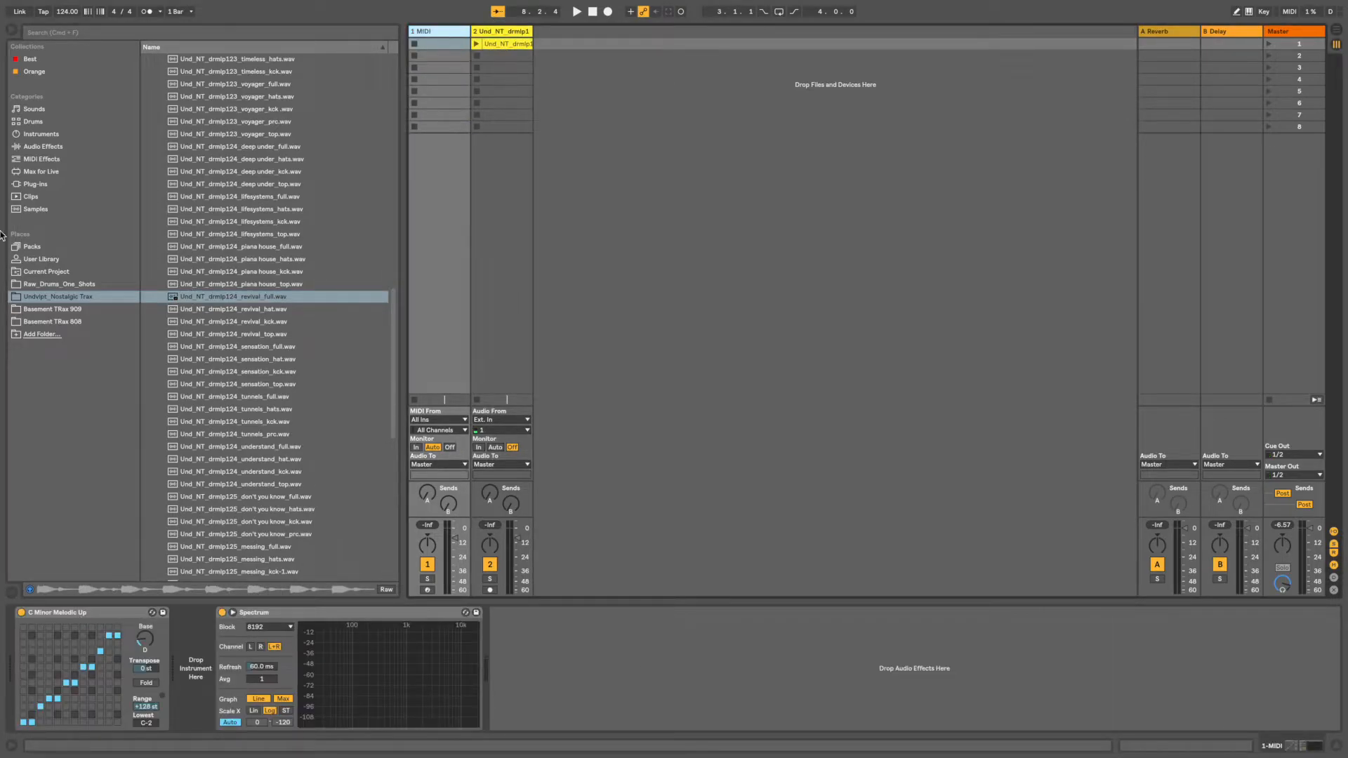
{"action": "left_click", "coordinate": [45, 298]}
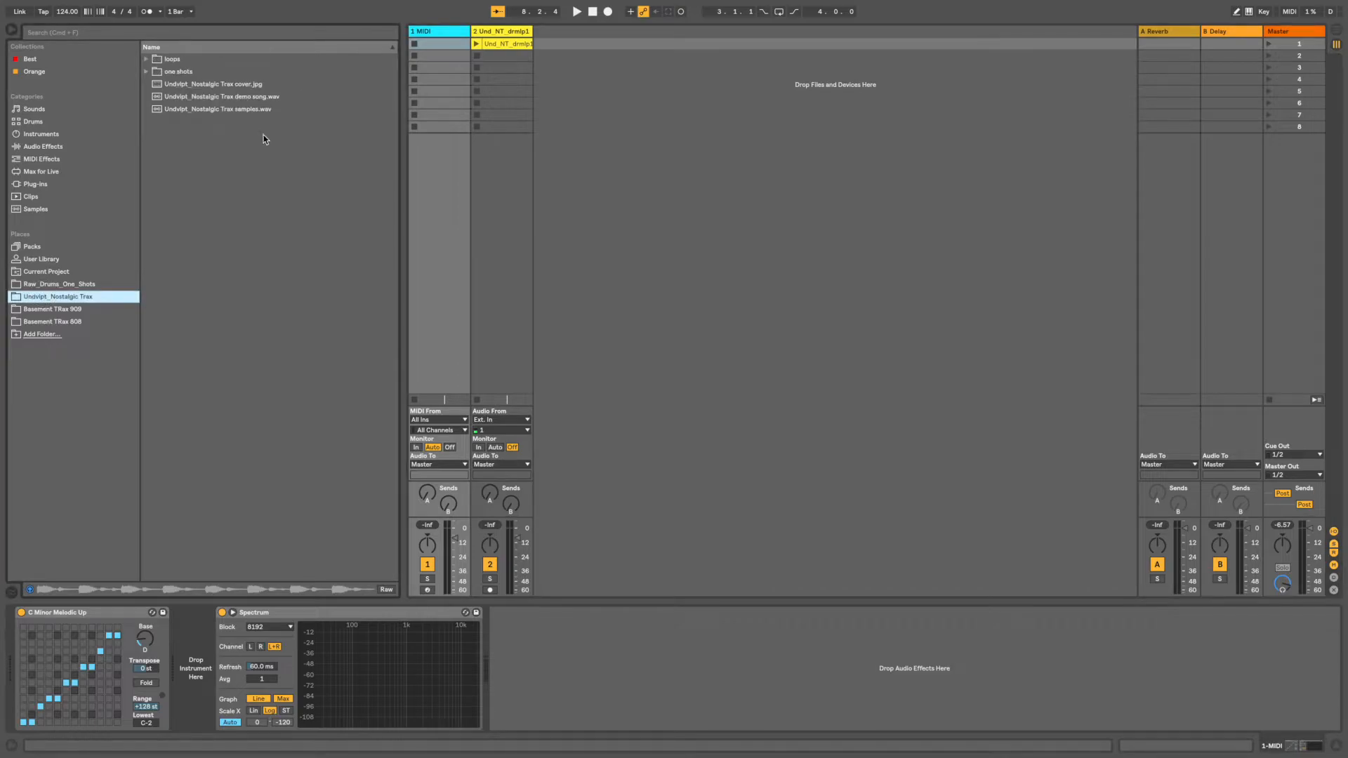
{"action": "left_click", "coordinate": [147, 72]}
{"action": "left_click", "coordinate": [154, 85]}
{"action": "left_click", "coordinate": [155, 85]}
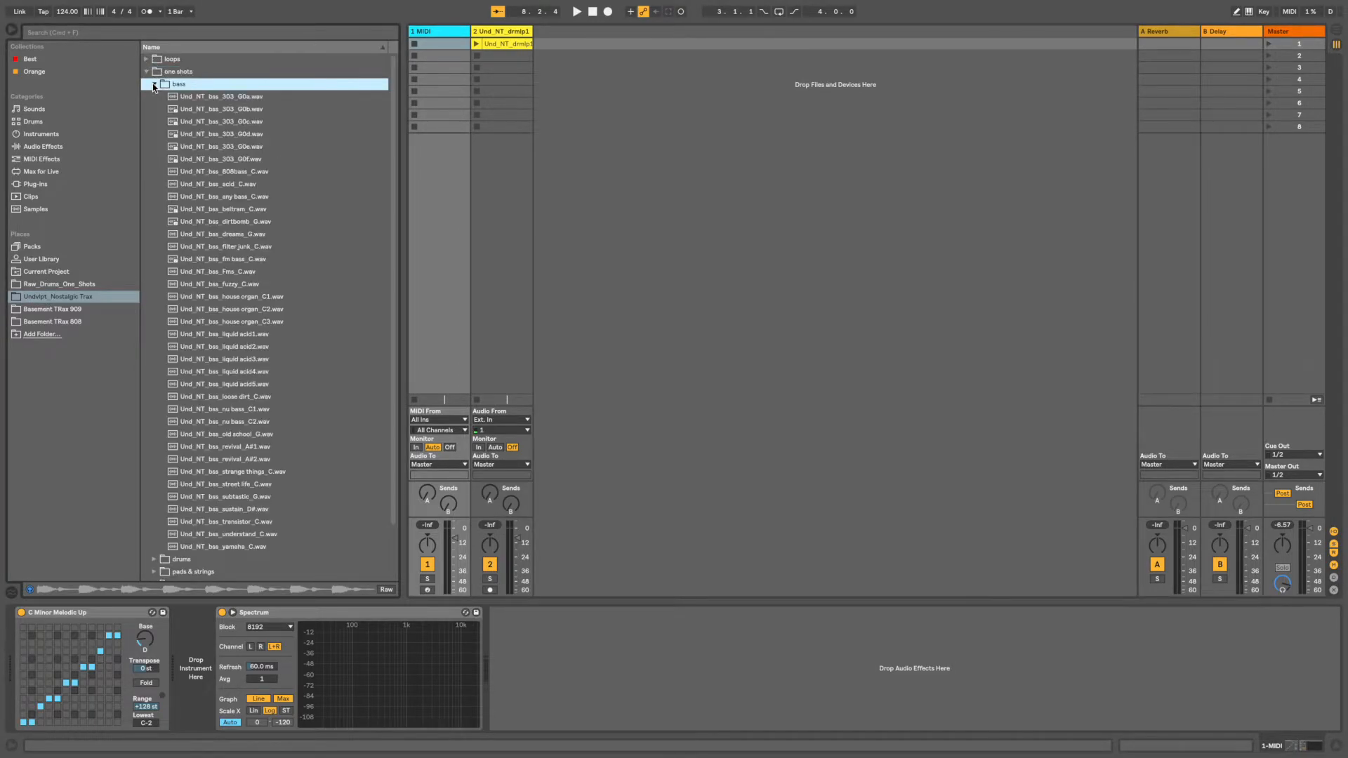
{"action": "left_click_drag", "start_coordinate": [227, 261], "coordinate": [204, 664]}
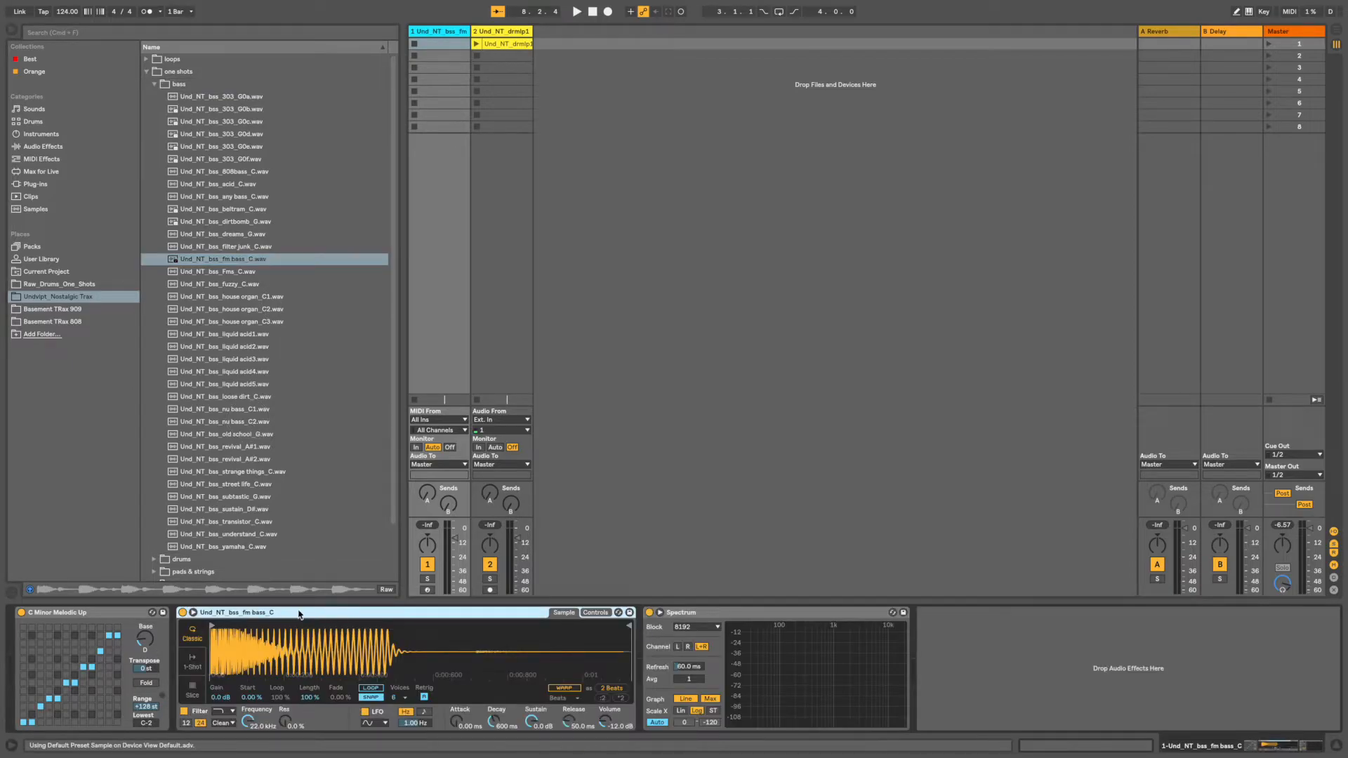
{"action": "left_click", "coordinate": [77, 298]}
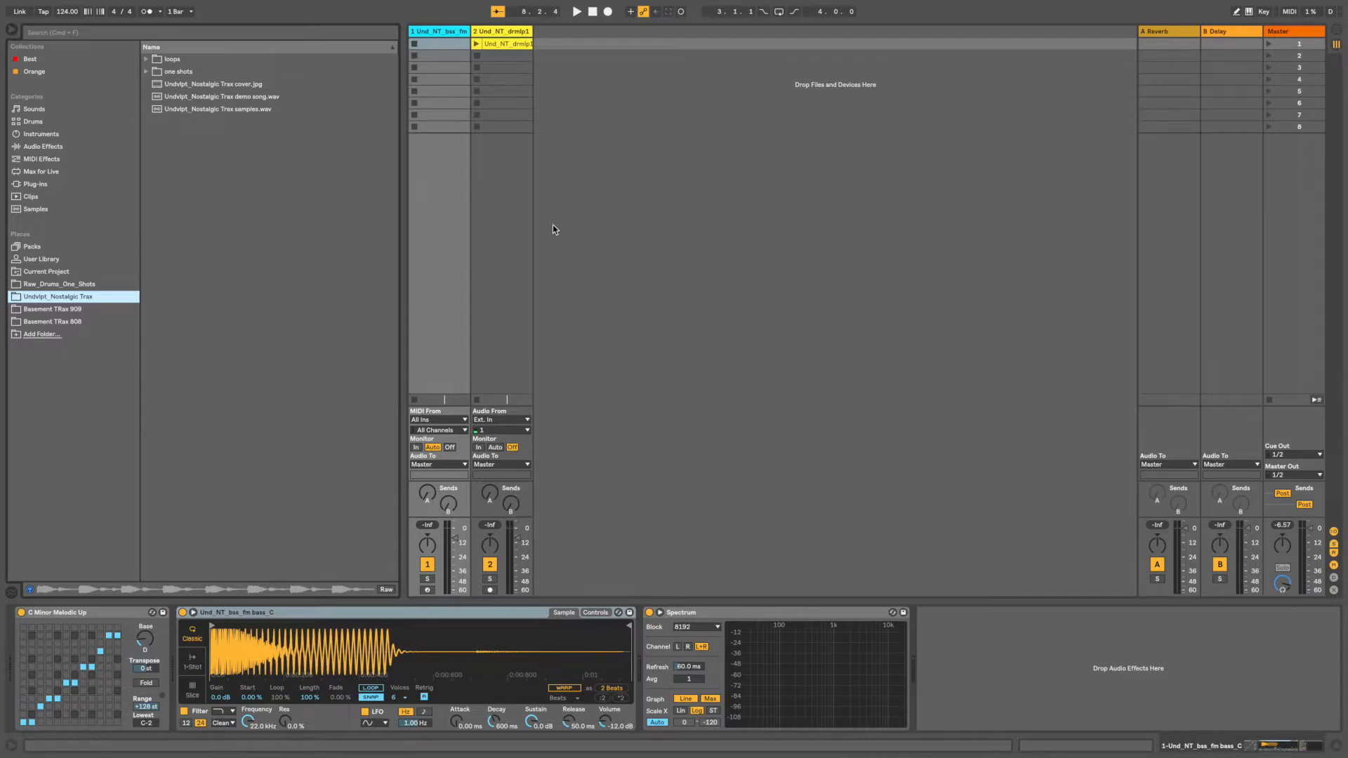
- Create an empty MIDI clip in the bass track's first slot and enlarge its note area by shrinking the velocity lane
{"action": "left_click", "coordinate": [447, 45]}
{"action": "double_click", "coordinate": [447, 46]}
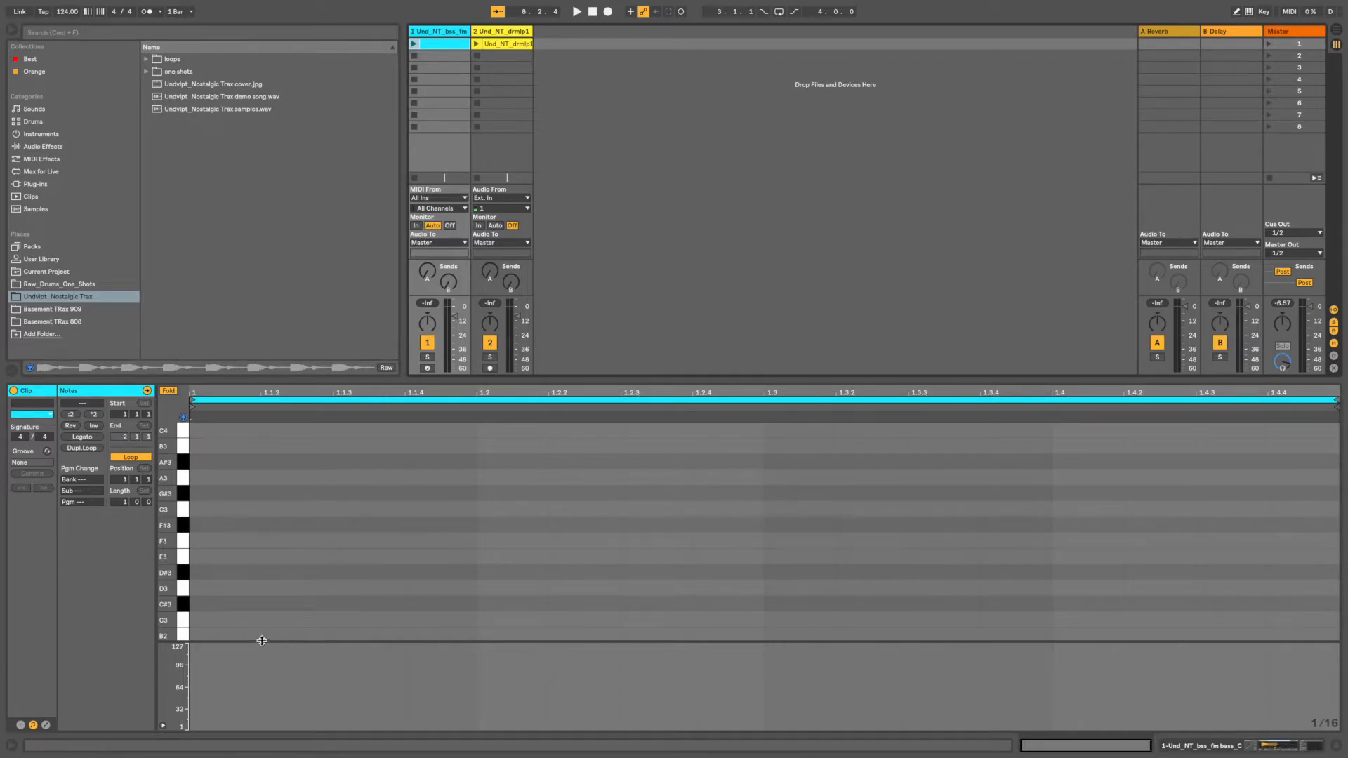
{"action": "left_click_drag", "start_coordinate": [262, 642], "coordinate": [260, 687]}
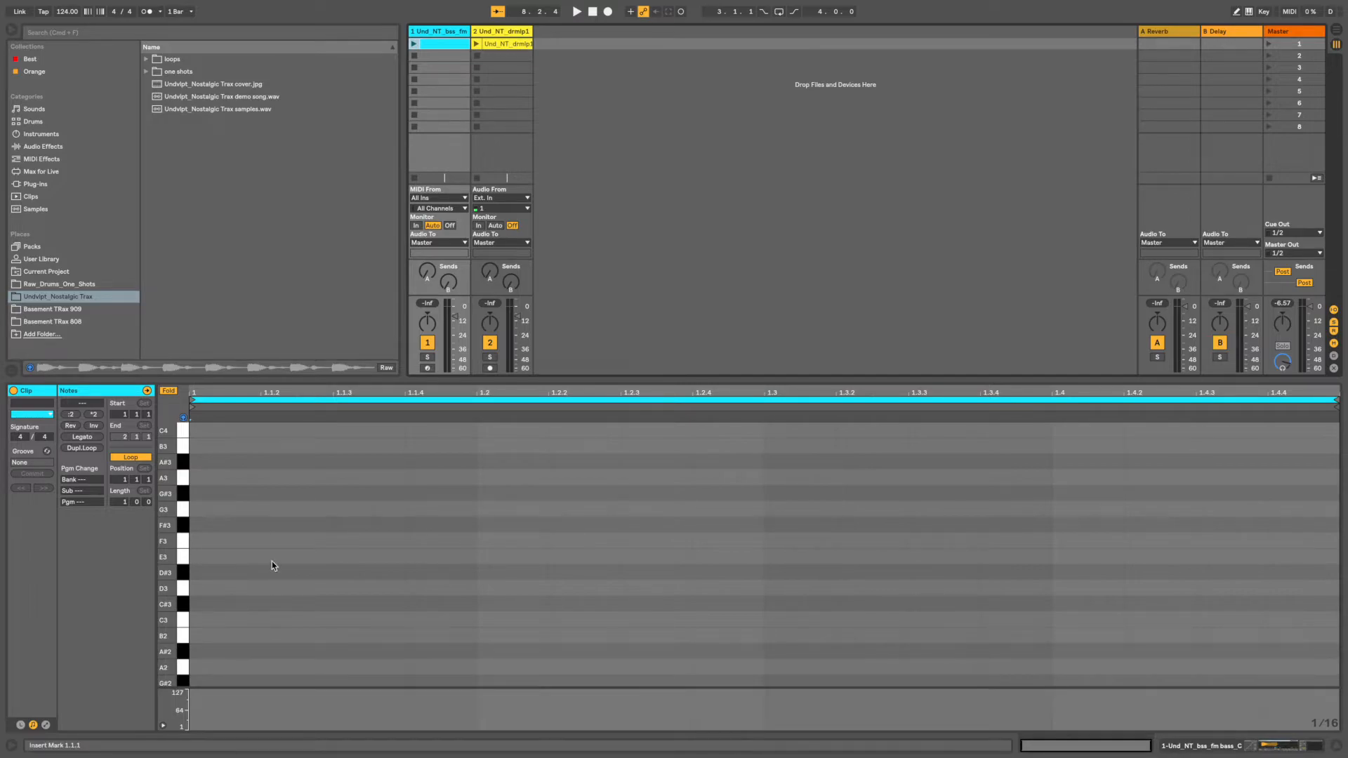
- Add a D2 note at 1.1.2 in the bass clip, lengthening it to 1.1.4 while the clip plays
{"action": "scroll", "coordinate": [272, 563], "scroll_direction": "down", "scroll_amount": 5}
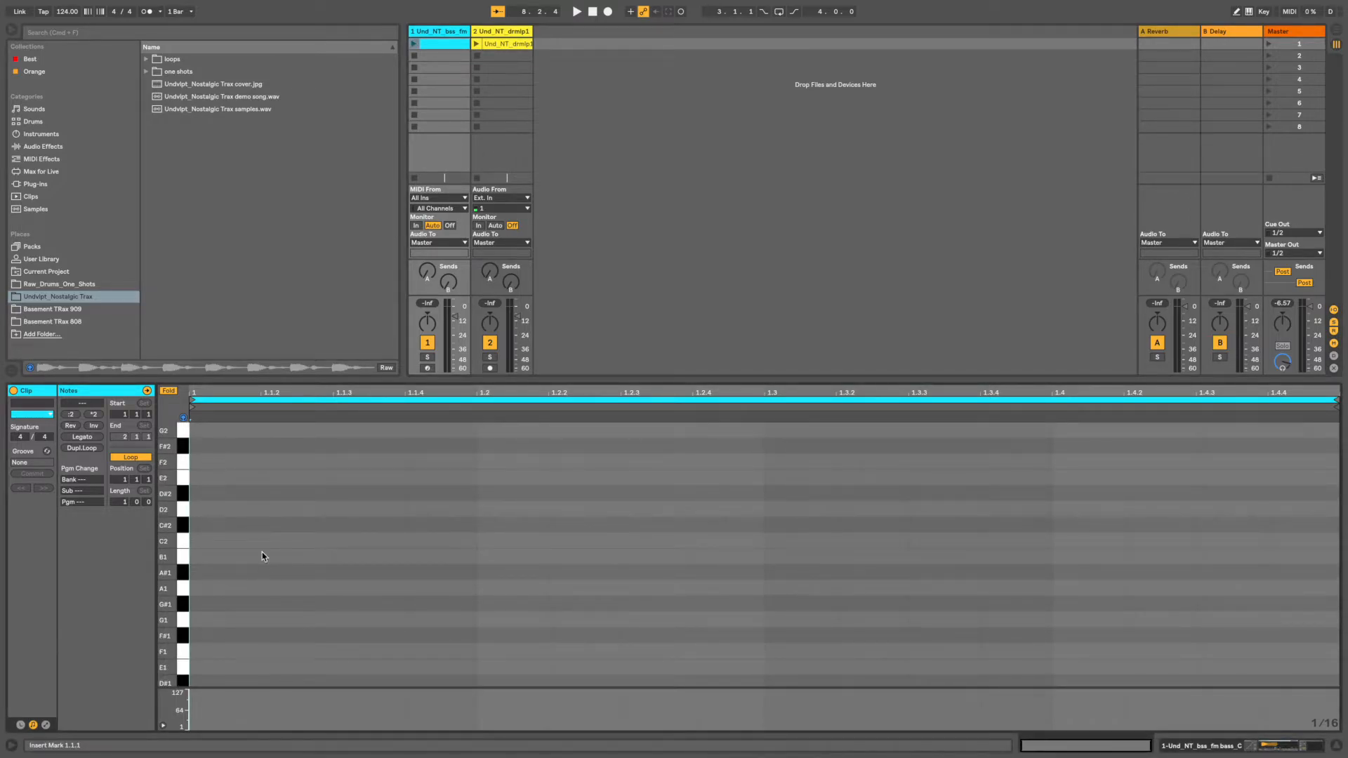
{"action": "left_click", "coordinate": [181, 510]}
{"action": "double_click", "coordinate": [295, 510]}
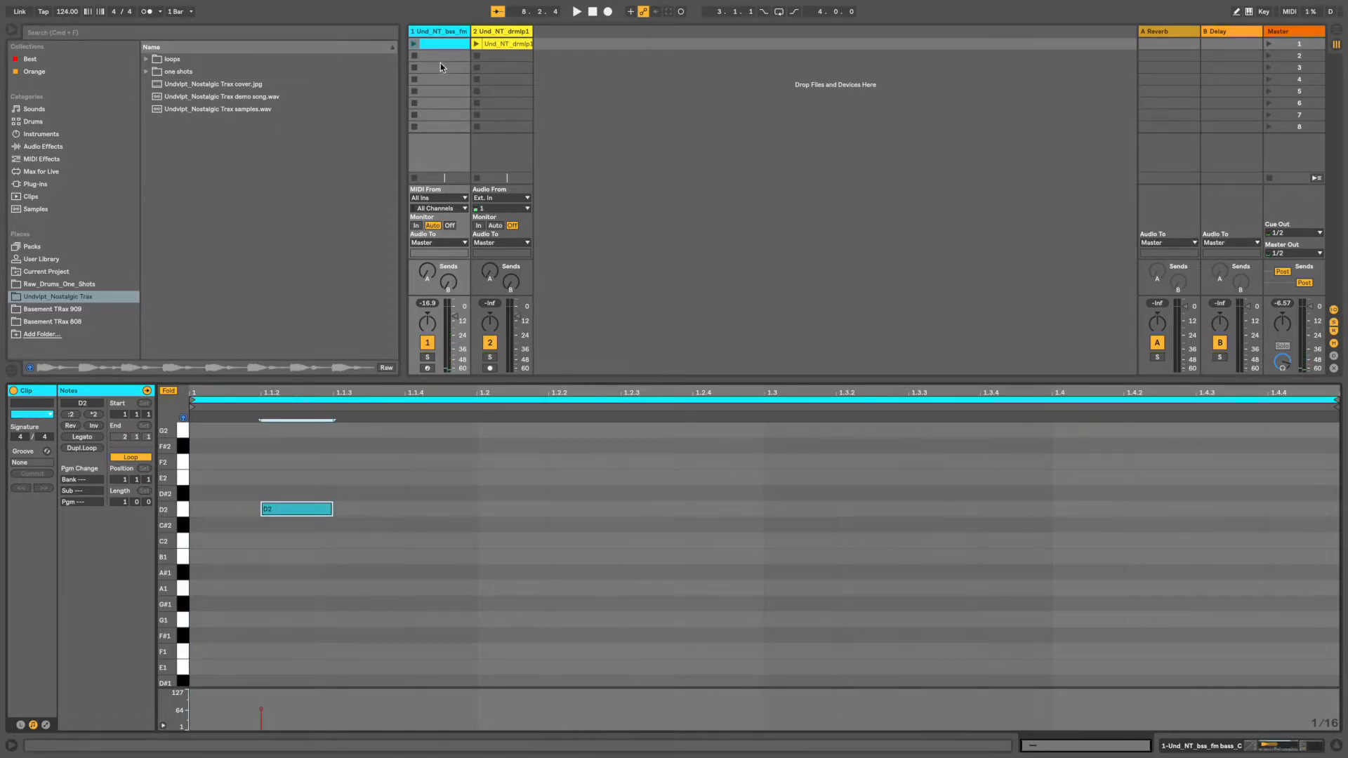
{"action": "left_click", "coordinate": [414, 44]}
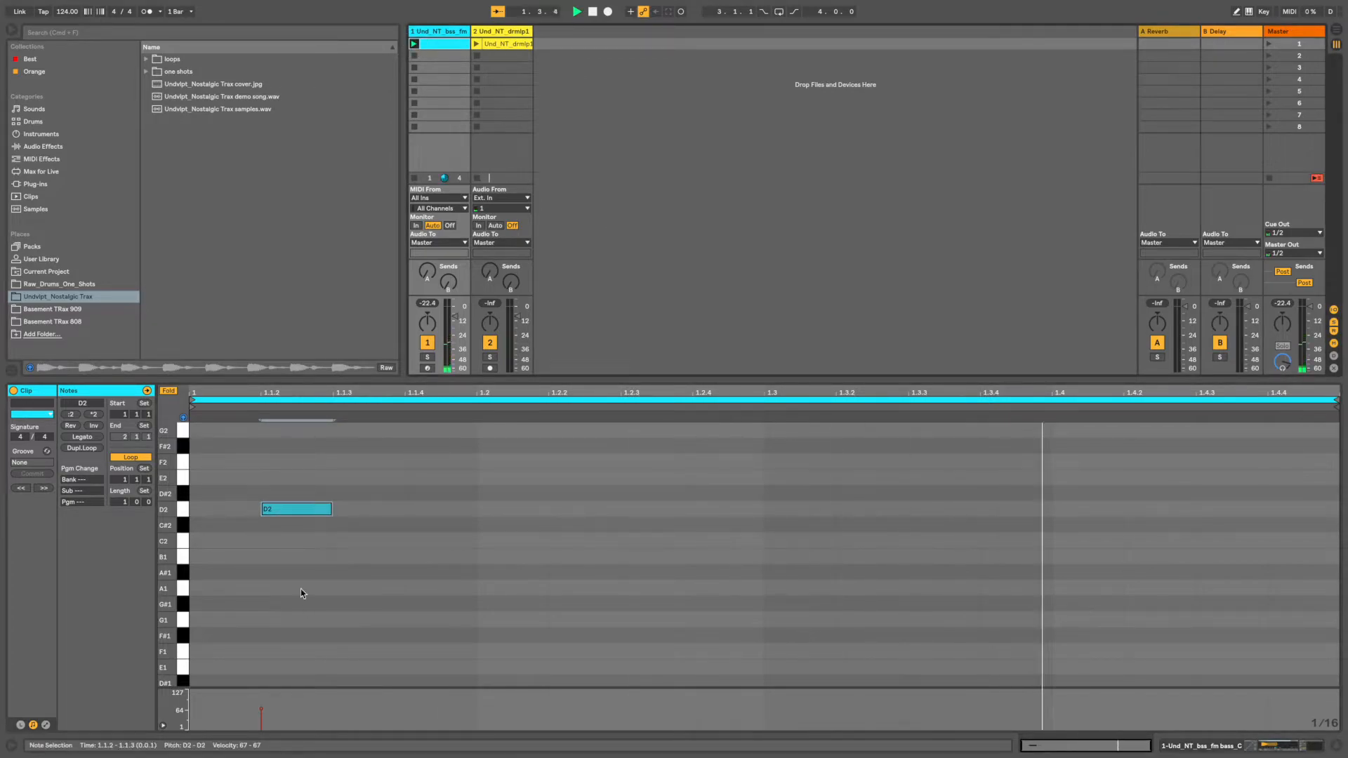
{"action": "left_click_drag", "start_coordinate": [329, 518], "coordinate": [405, 511]}
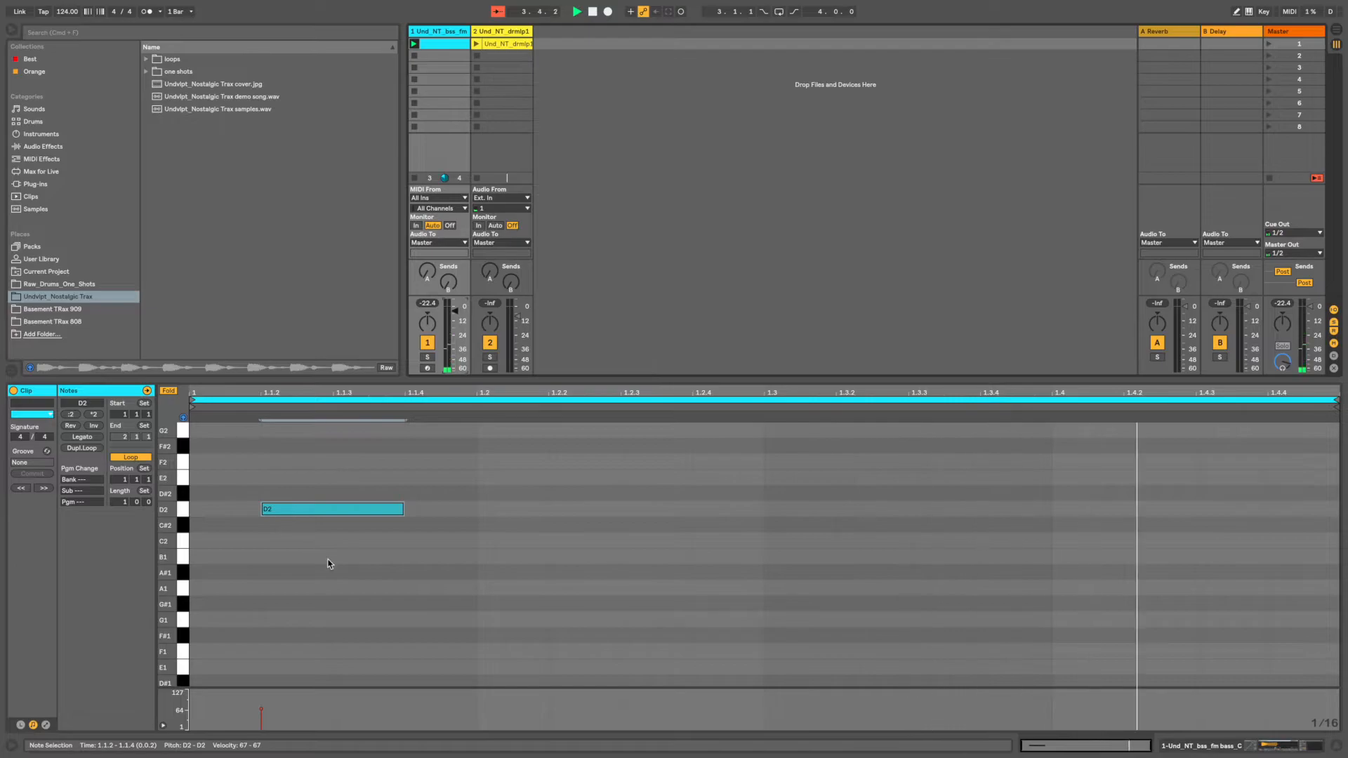
- Raise the bass sampler's amplitude release to 345 ms
{"action": "key", "text": "shift+Tab"}
{"action": "left_click_drag", "start_coordinate": [569, 721], "coordinate": [575, 663]}
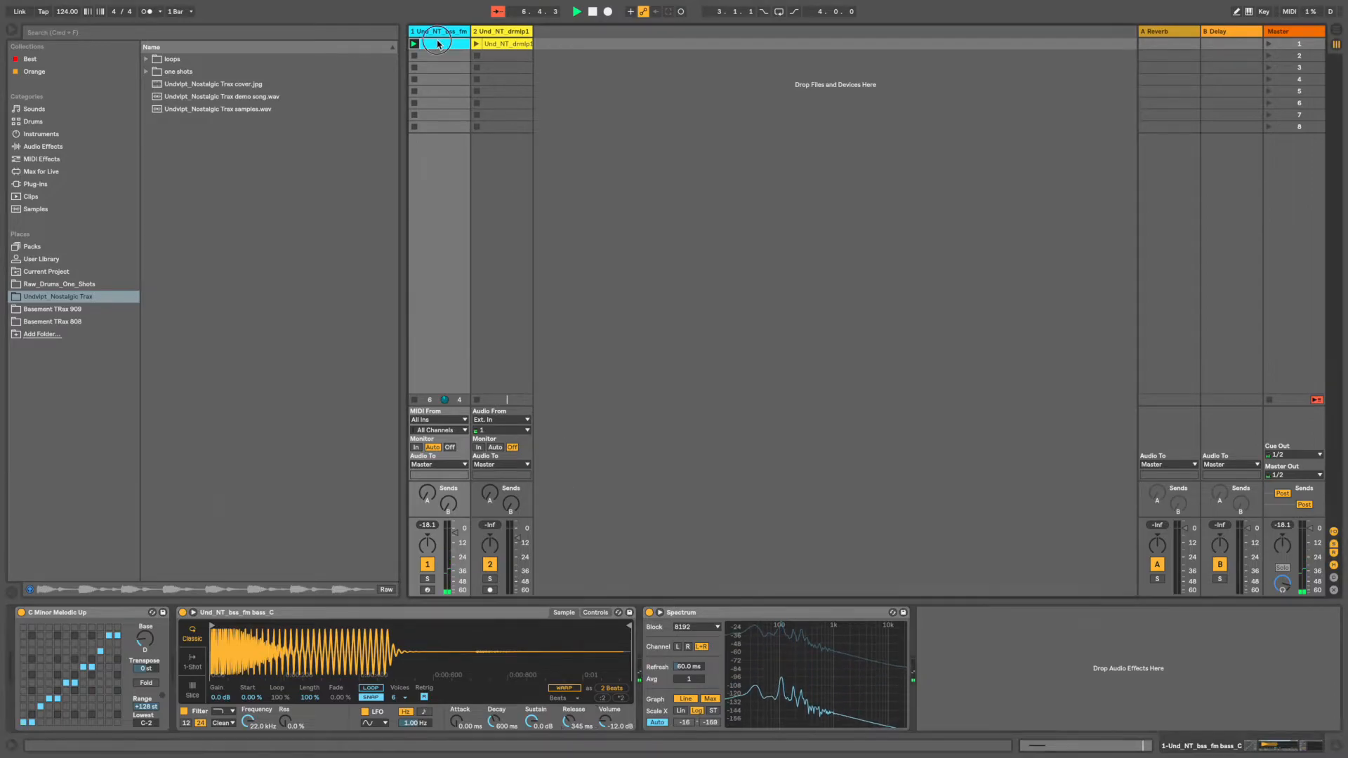
- Extend the D2 note to beat 1.2 and raise its velocity to 106
{"action": "key", "text": "shift+Tab"}
{"action": "left_click_drag", "start_coordinate": [403, 509], "coordinate": [475, 509]}
{"action": "left_click_drag", "start_coordinate": [370, 514], "coordinate": [372, 419]}
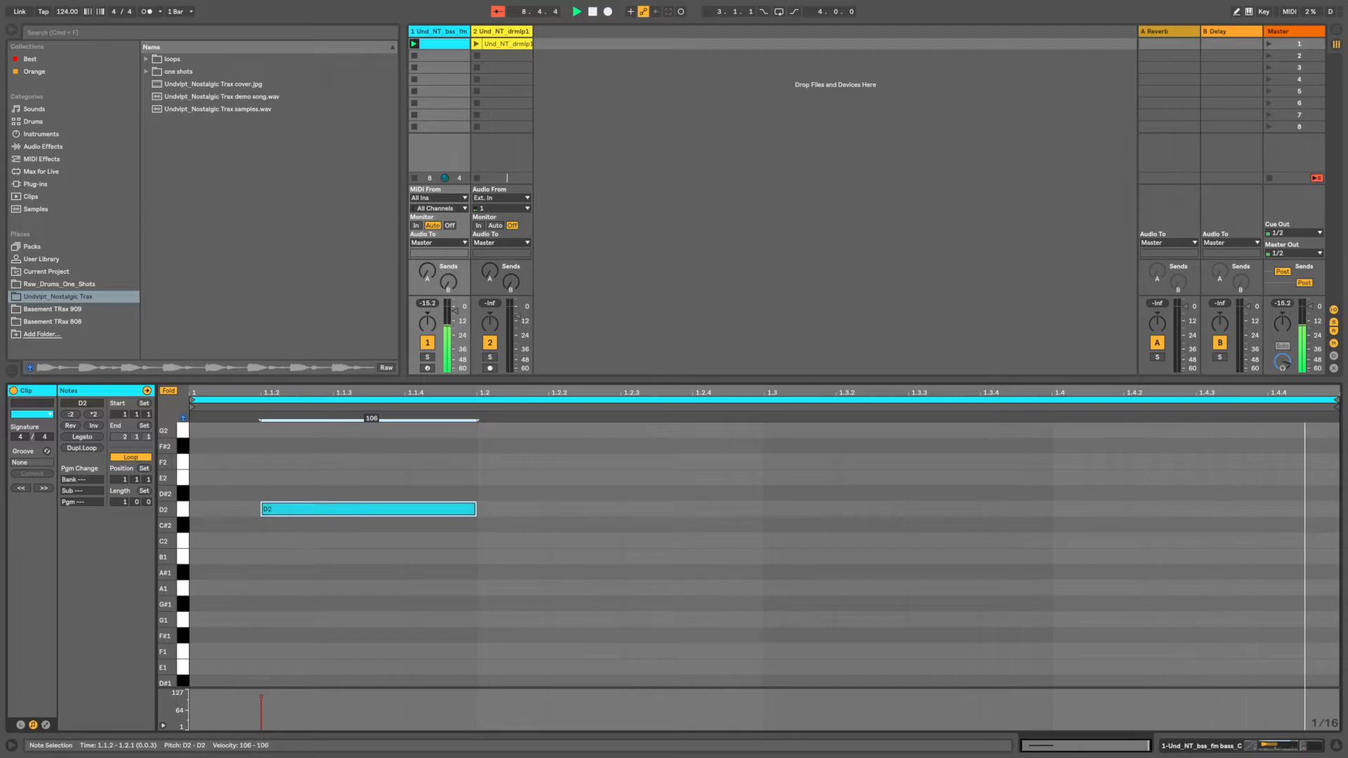
- Play the drum loop together with the bass clip and arm the bass track for recording
{"action": "left_click", "coordinate": [476, 44]}
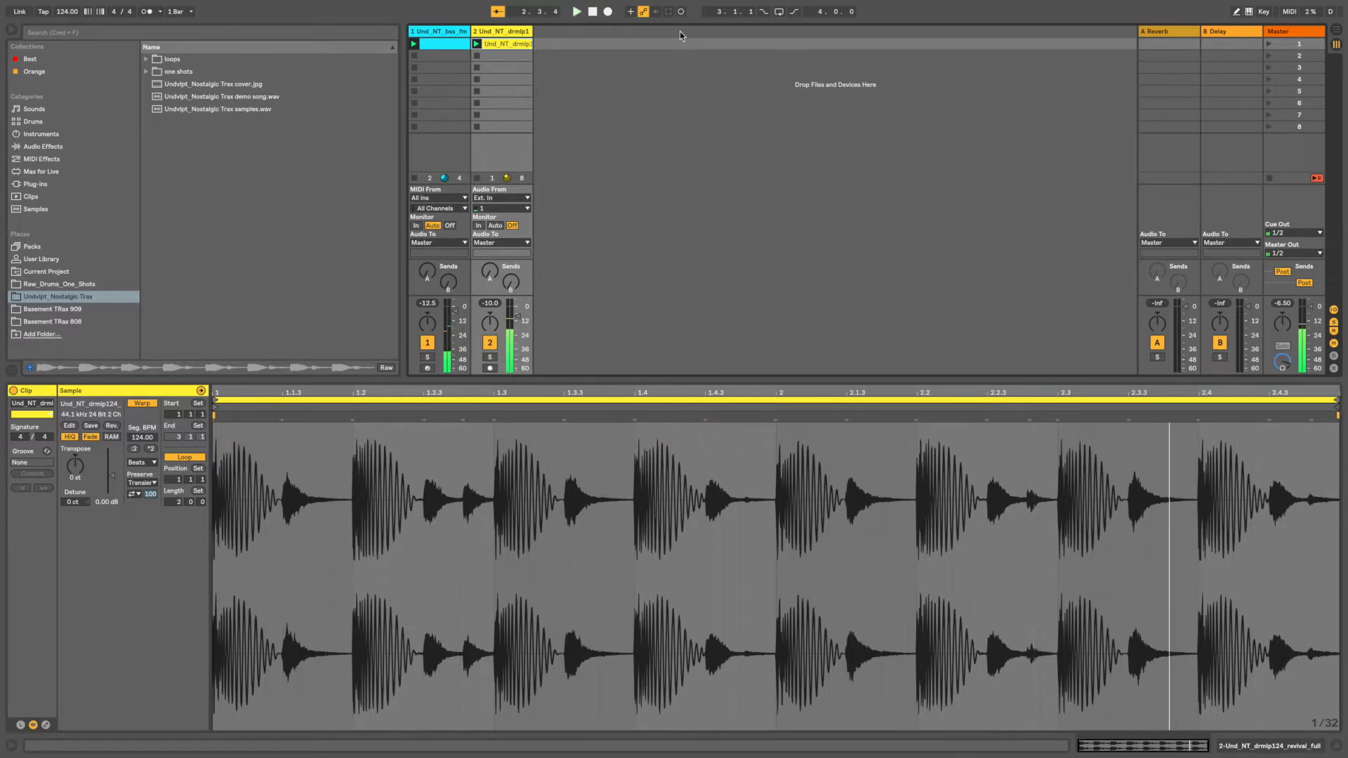
{"action": "left_click", "coordinate": [681, 13]}
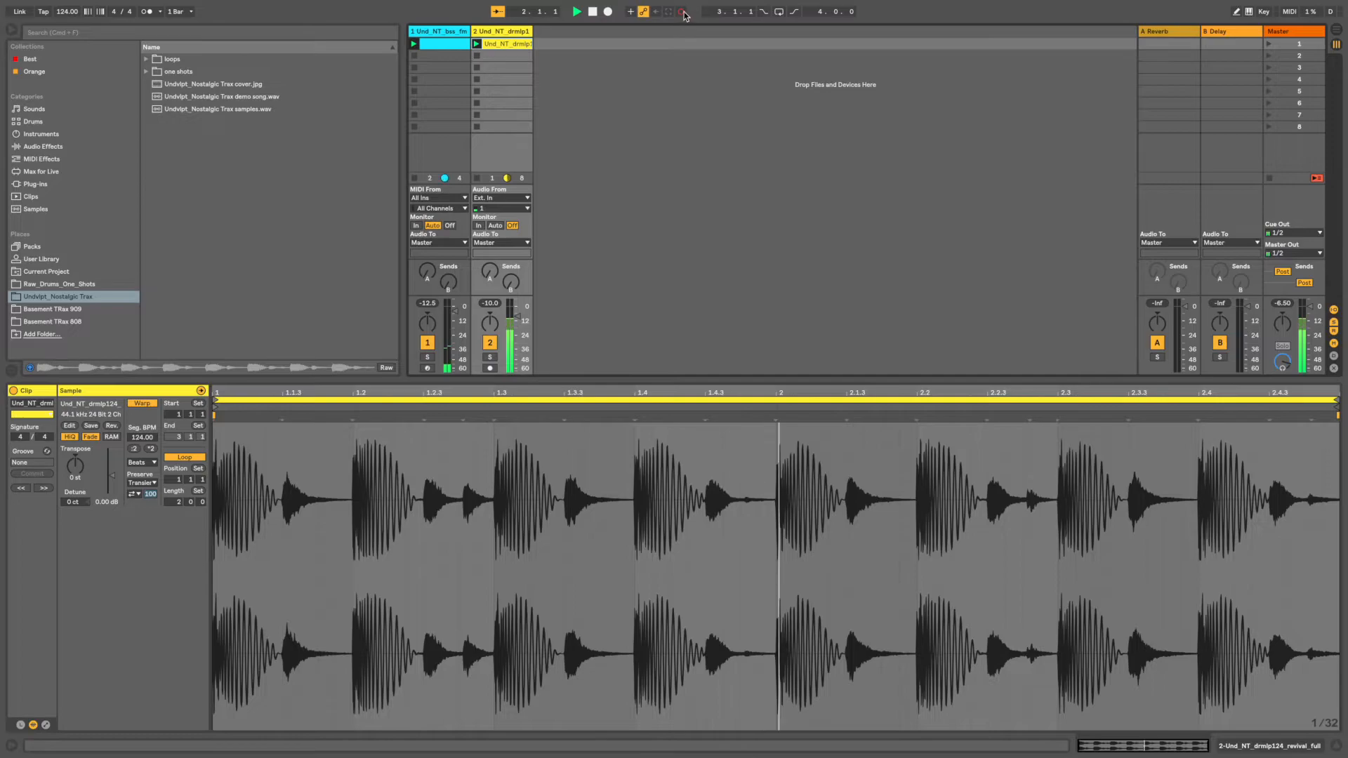
{"action": "left_click", "coordinate": [462, 46]}
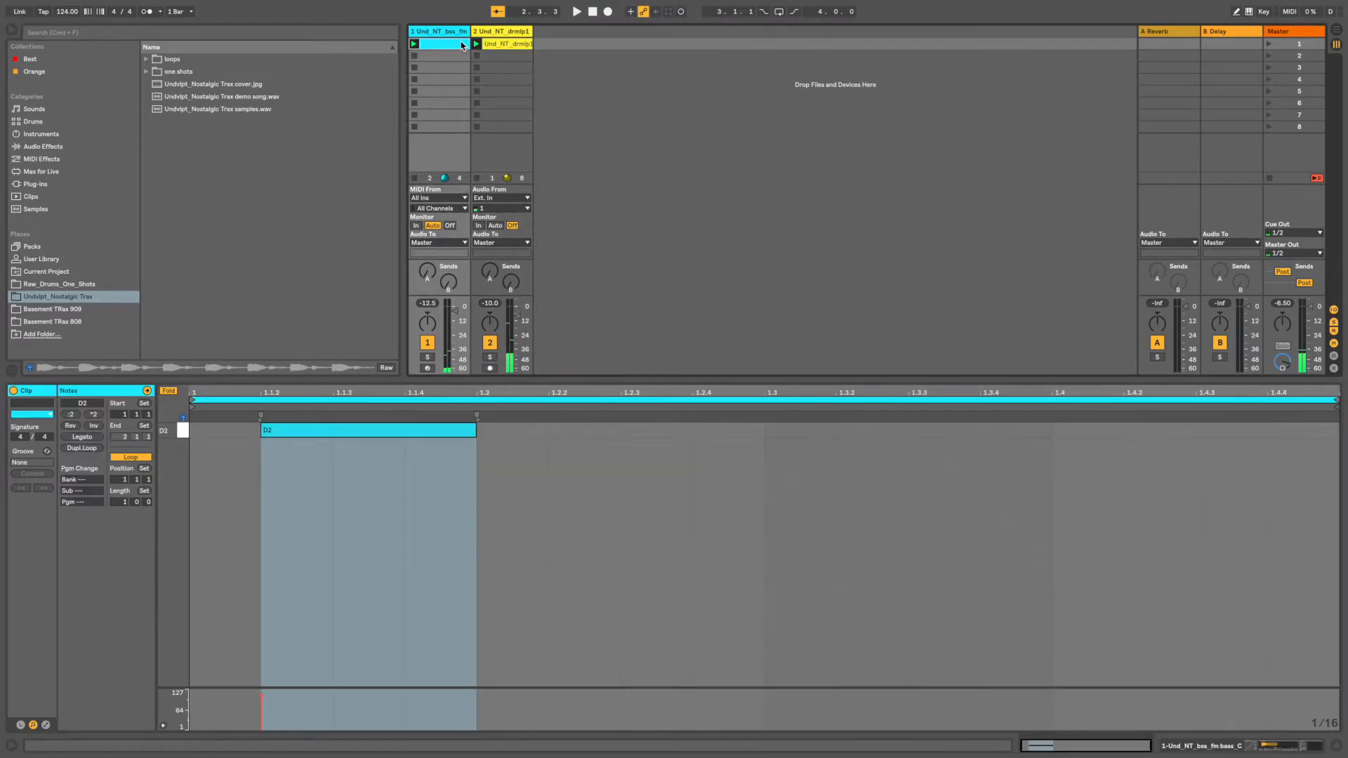
{"action": "key", "text": "space"}
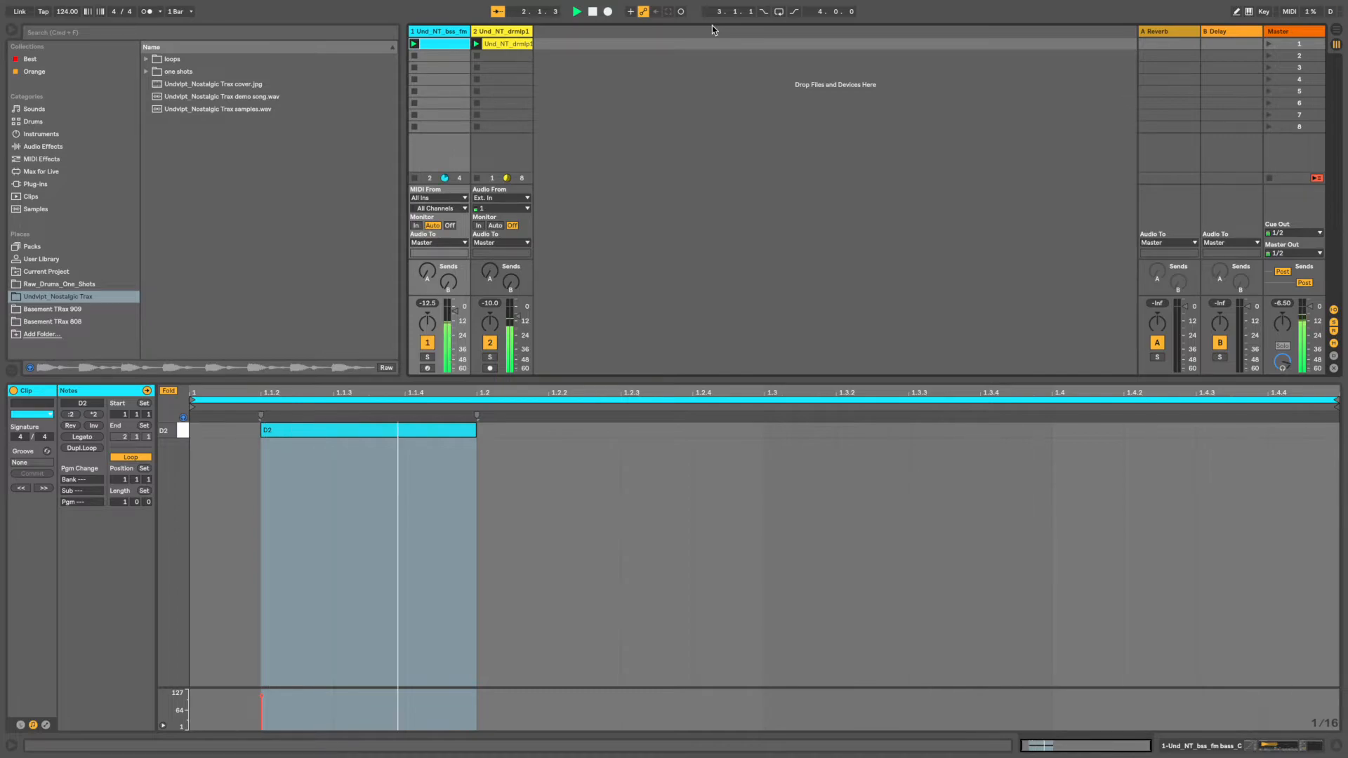
{"action": "left_click", "coordinate": [428, 369]}
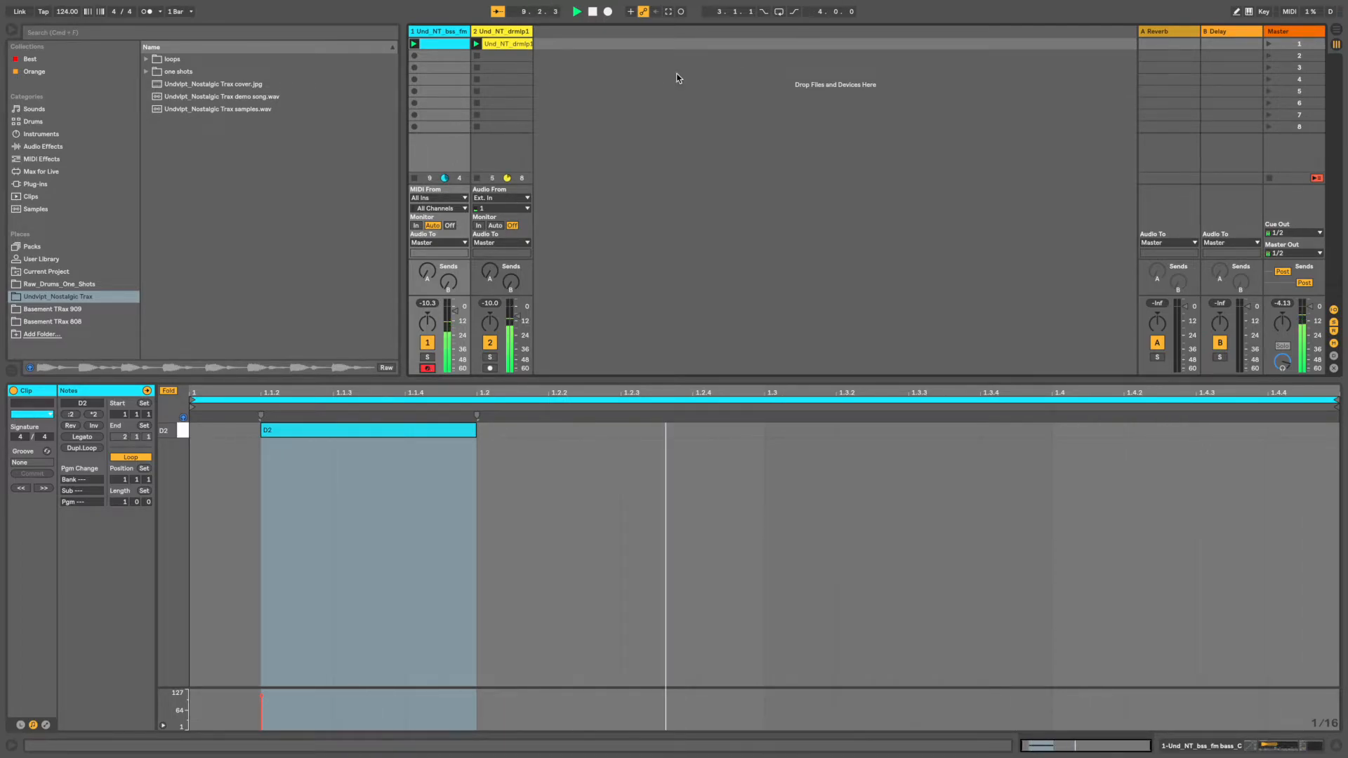
- Overdub C2 at 1.2.3, F#2 at 1.2.4, F2 at 1.4 and E2 at 1.4.3 into the bass clip
{"action": "left_click", "coordinate": [681, 12]}
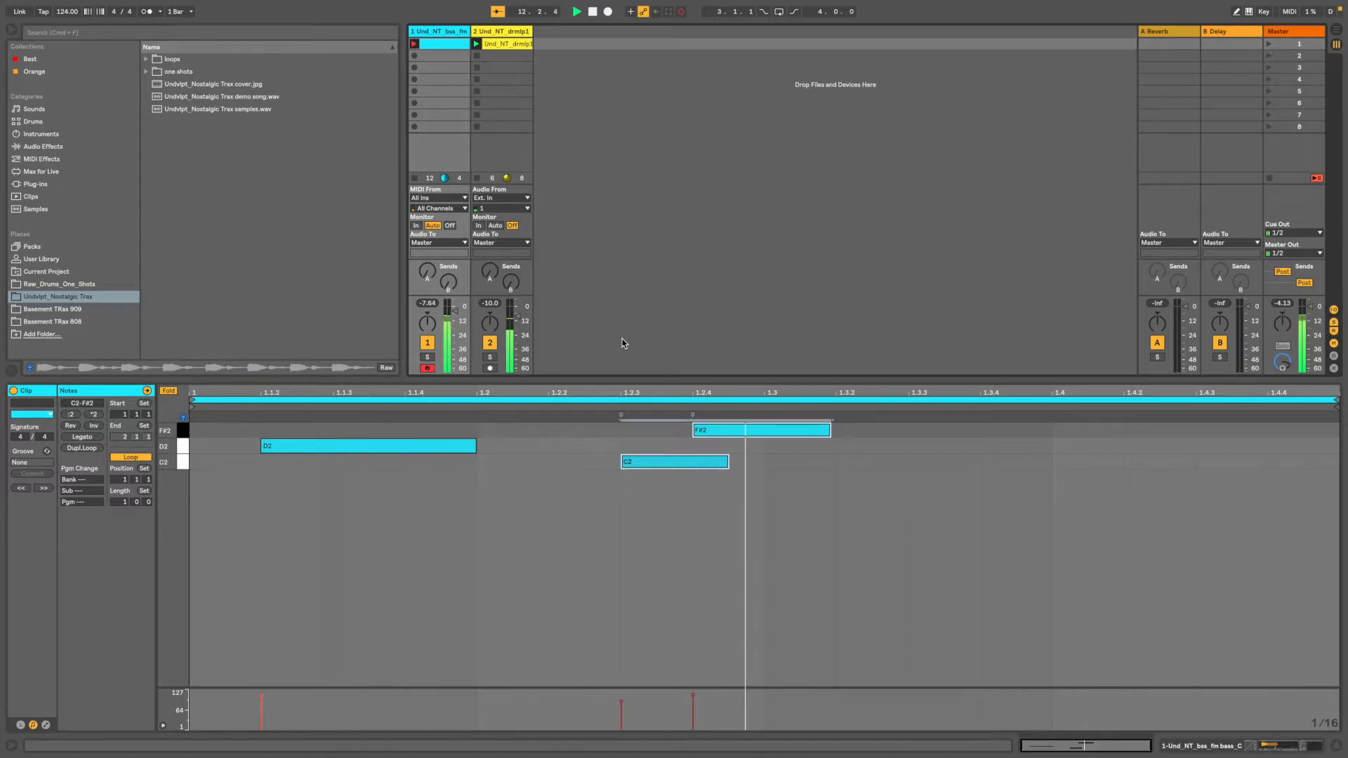
{"action": "left_click", "coordinate": [681, 12]}
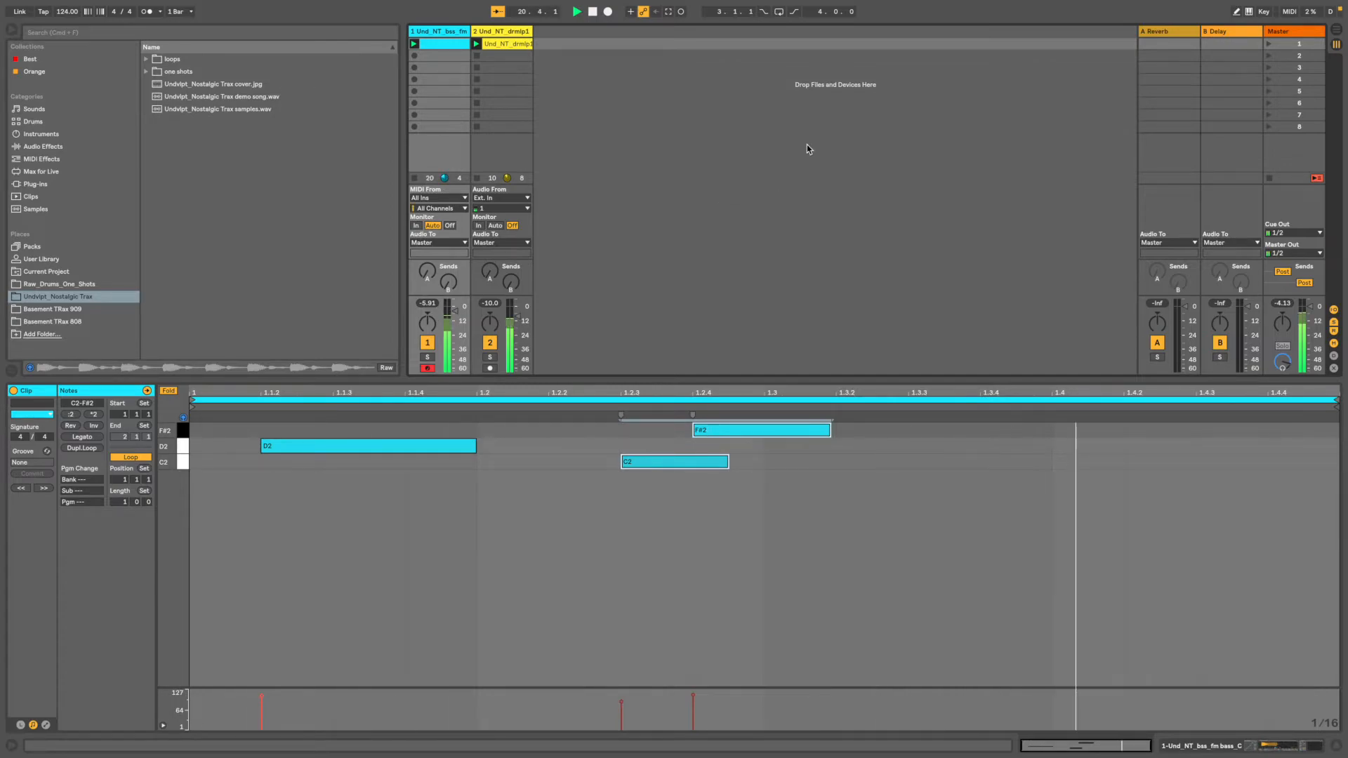
{"action": "left_click", "coordinate": [681, 12]}
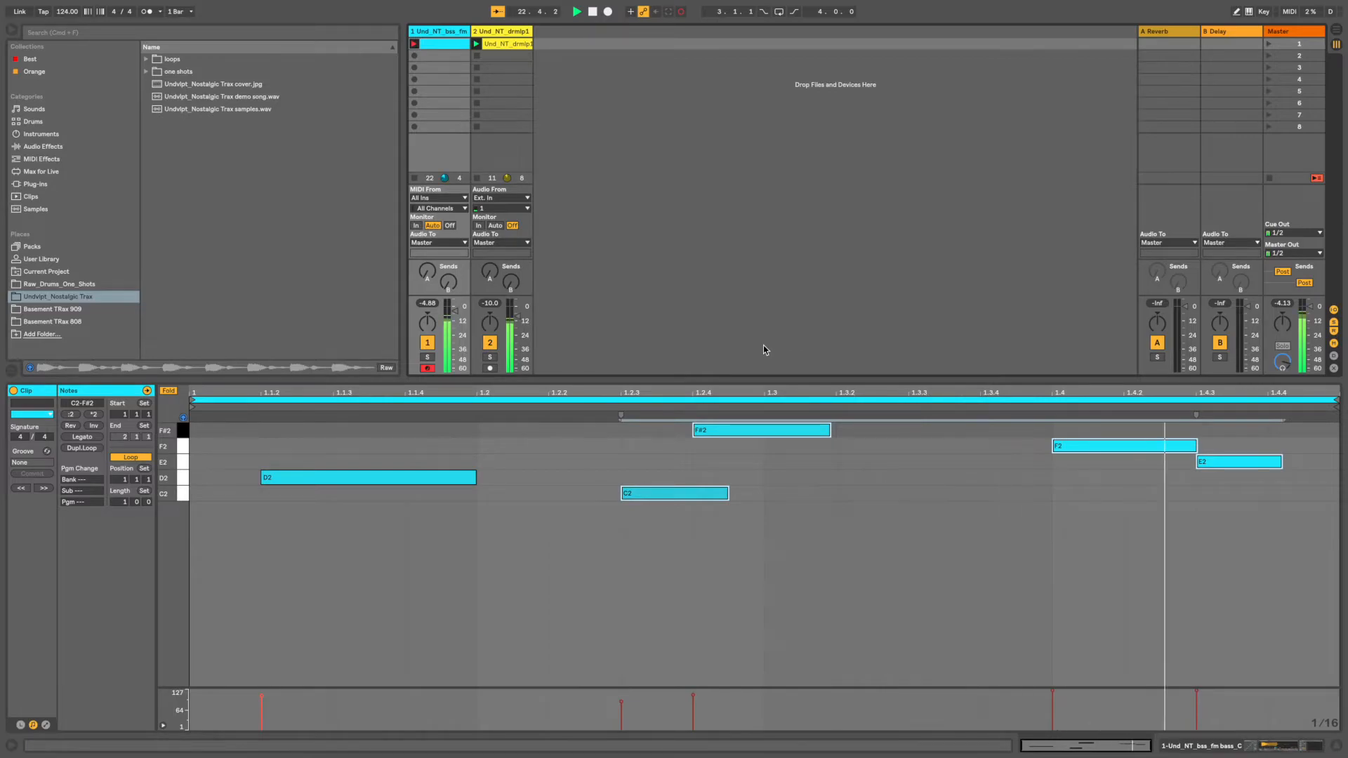
- Add a C2 note at 1.3.4 and duplicate the one-bar loop with its notes to two bars
{"action": "left_click", "coordinate": [871, 436]}
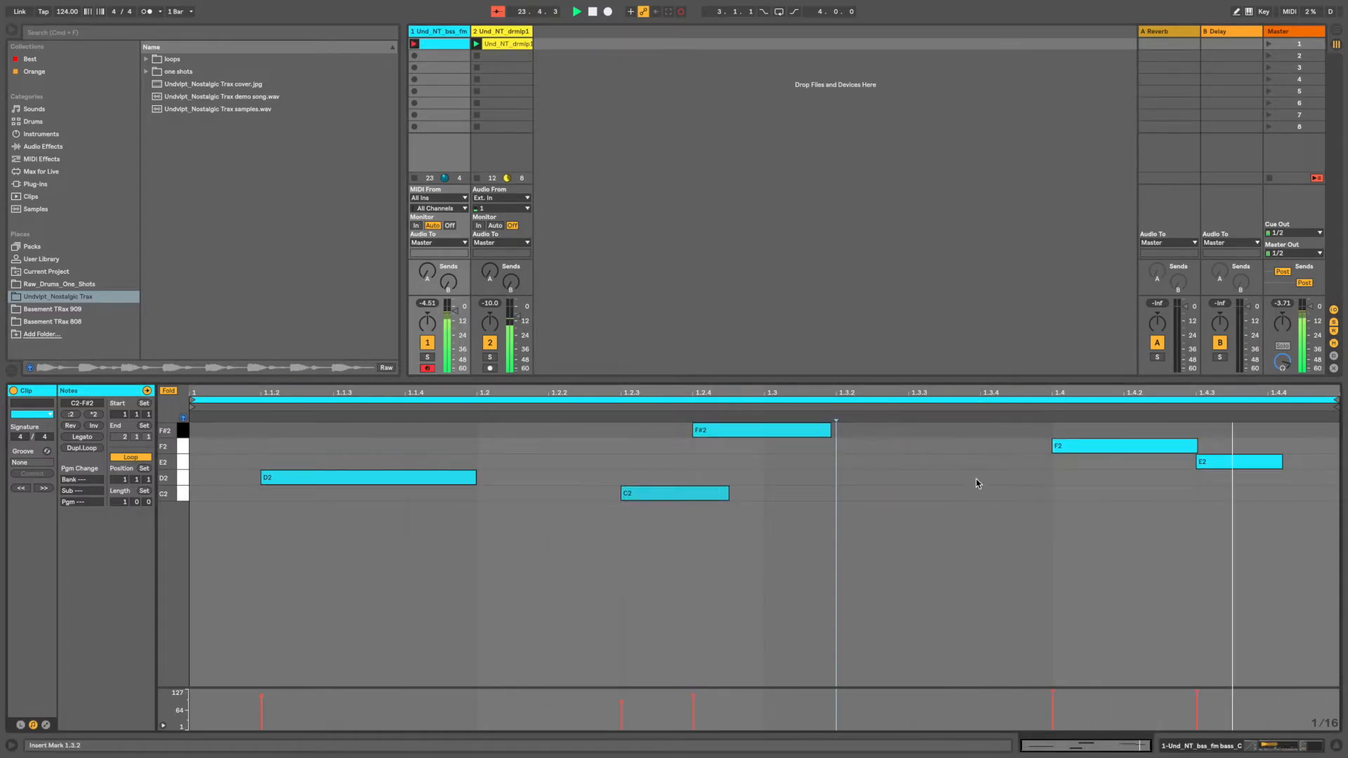
{"action": "double_click", "coordinate": [1018, 492]}
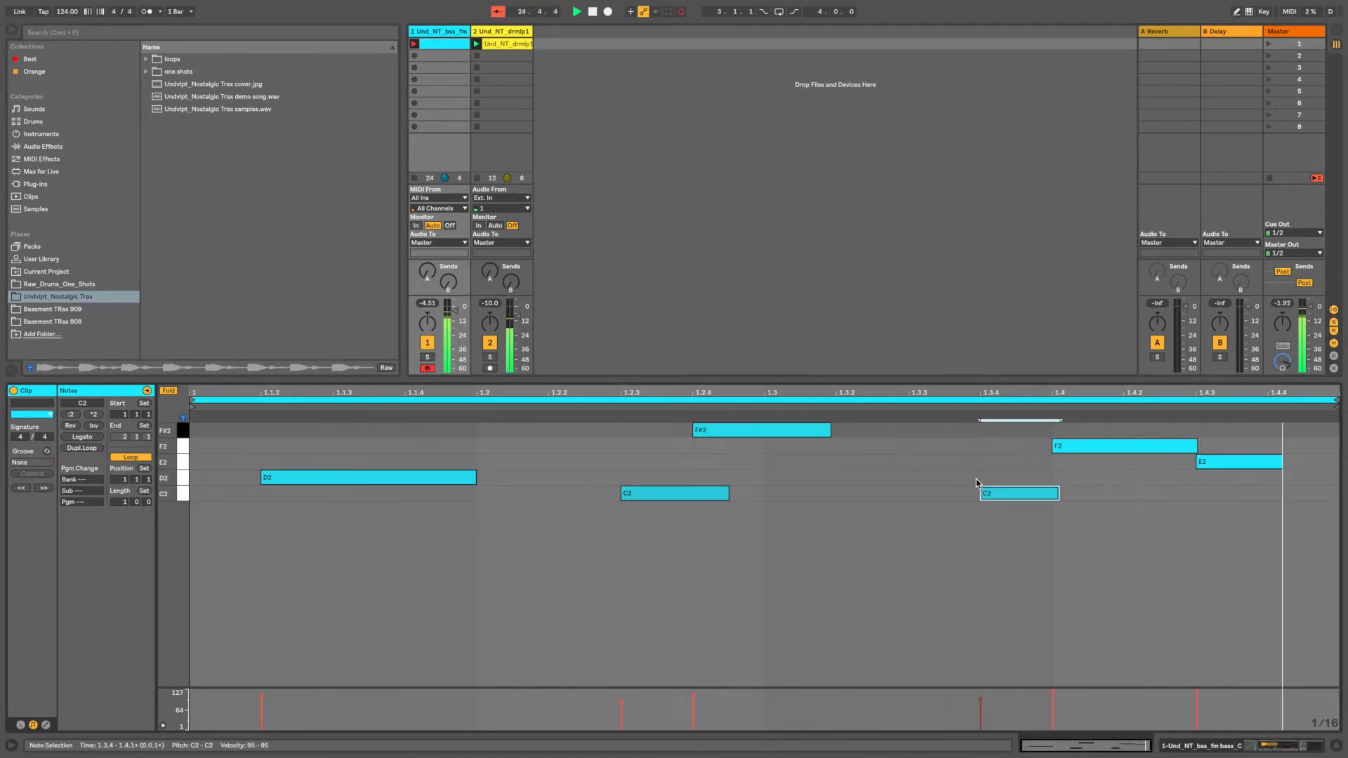
{"action": "left_click", "coordinate": [873, 400]}
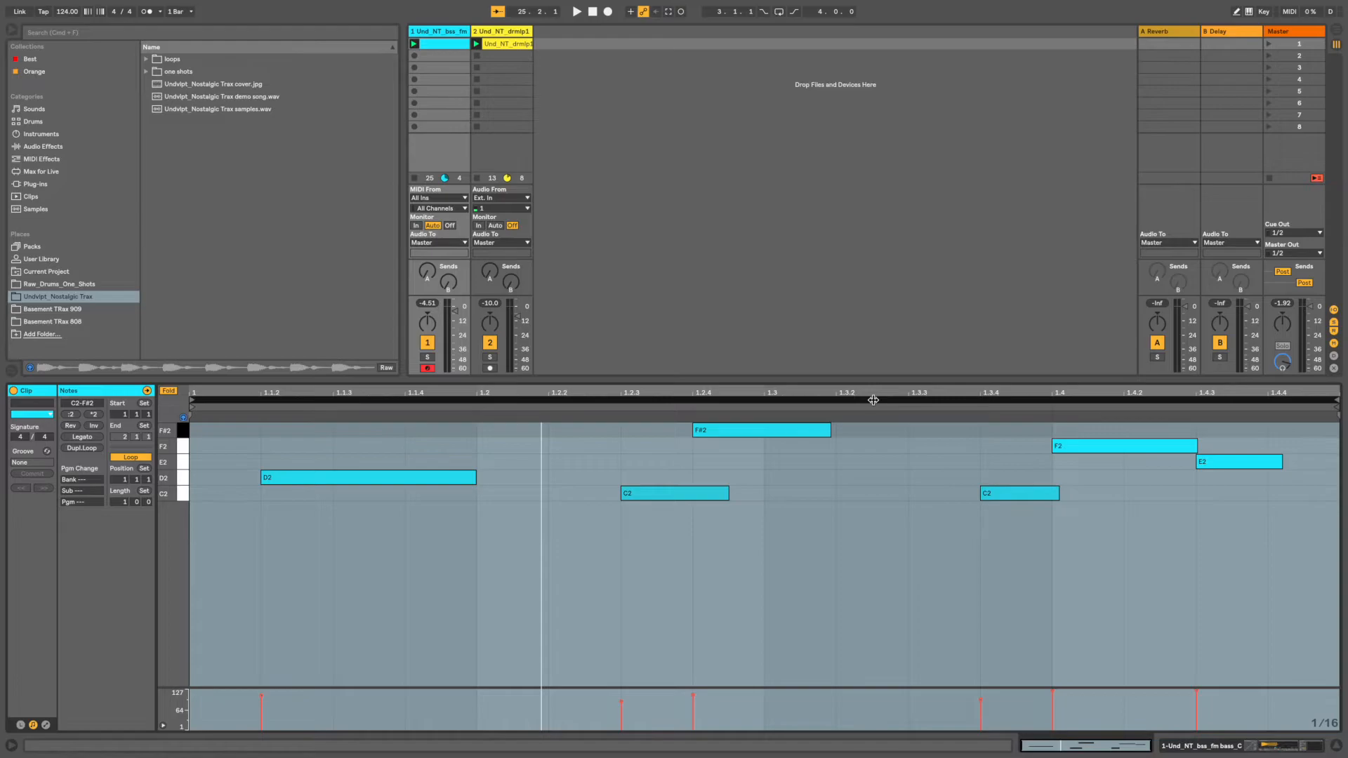
{"action": "key", "text": "super+d"}
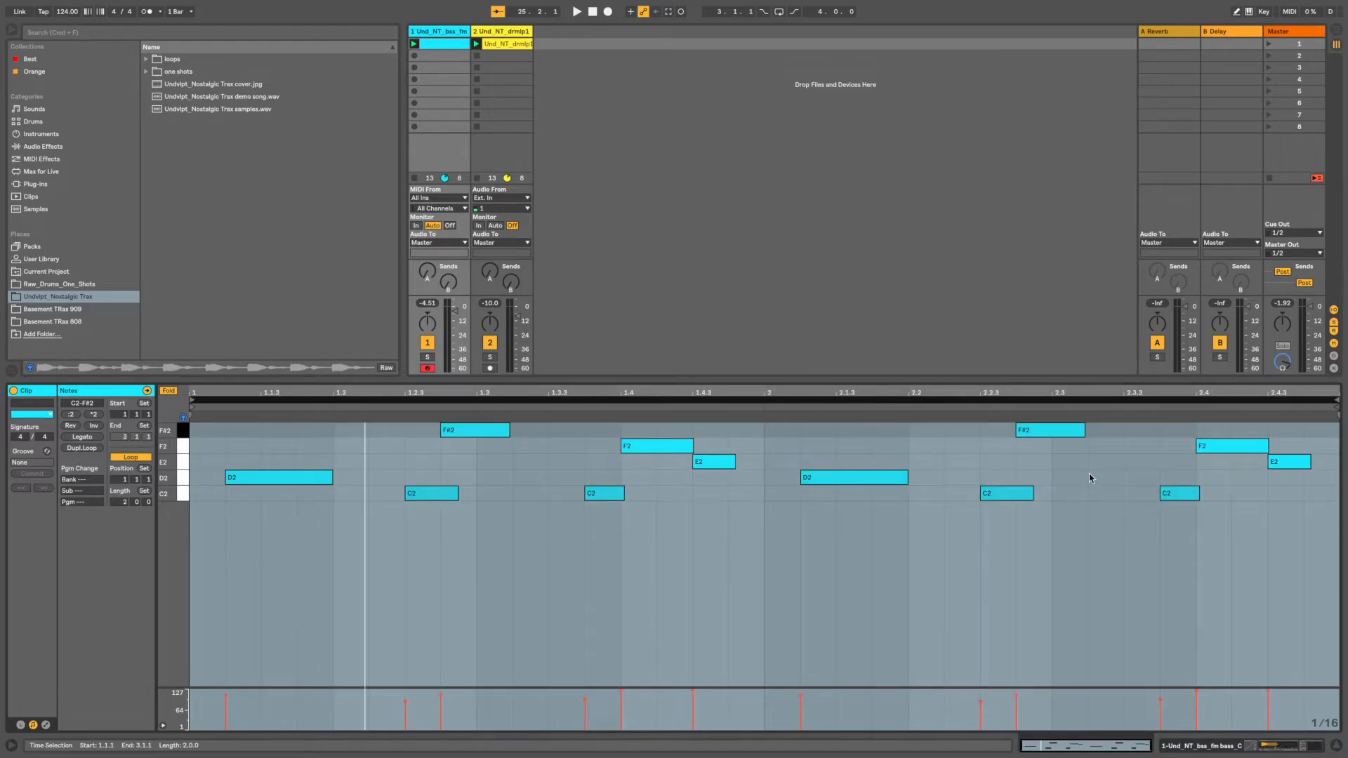
- Deactivate the C2 note at 1.3.4 and extend the second bar's last E2 note almost to the clip's end
{"action": "left_click", "coordinate": [594, 486]}
{"action": "key", "text": "0"}
{"action": "key", "text": "space"}
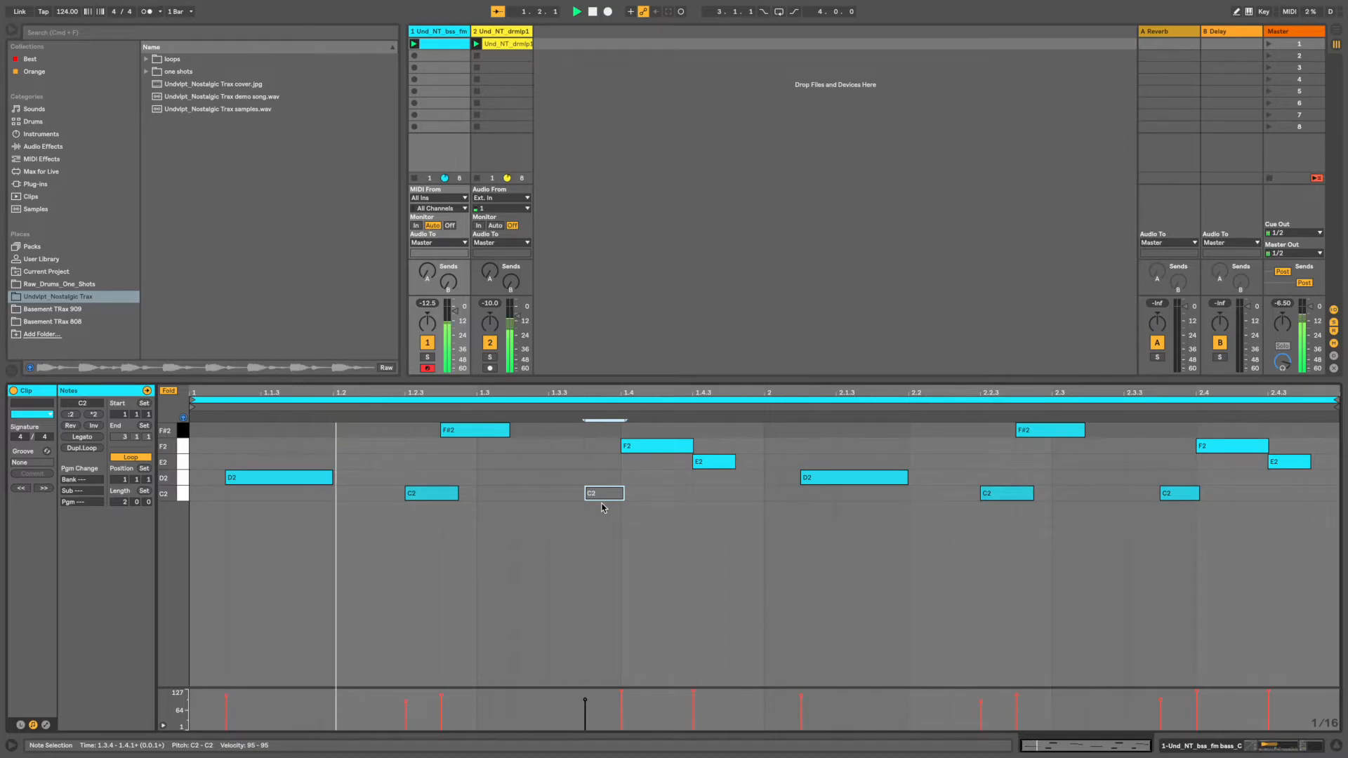
{"action": "left_click", "coordinate": [607, 456]}
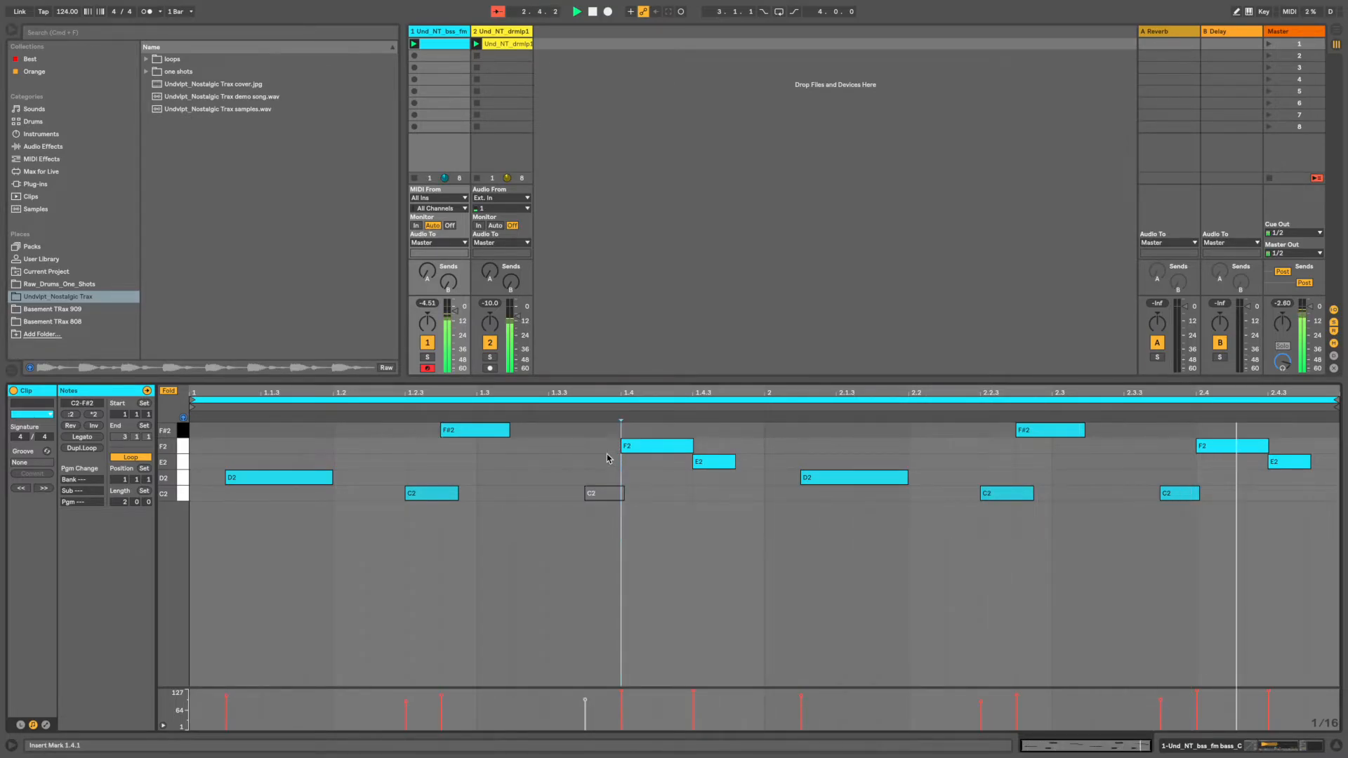
{"action": "left_click", "coordinate": [1308, 462]}
{"action": "left_click_drag", "start_coordinate": [1311, 461], "coordinate": [1334, 461]}
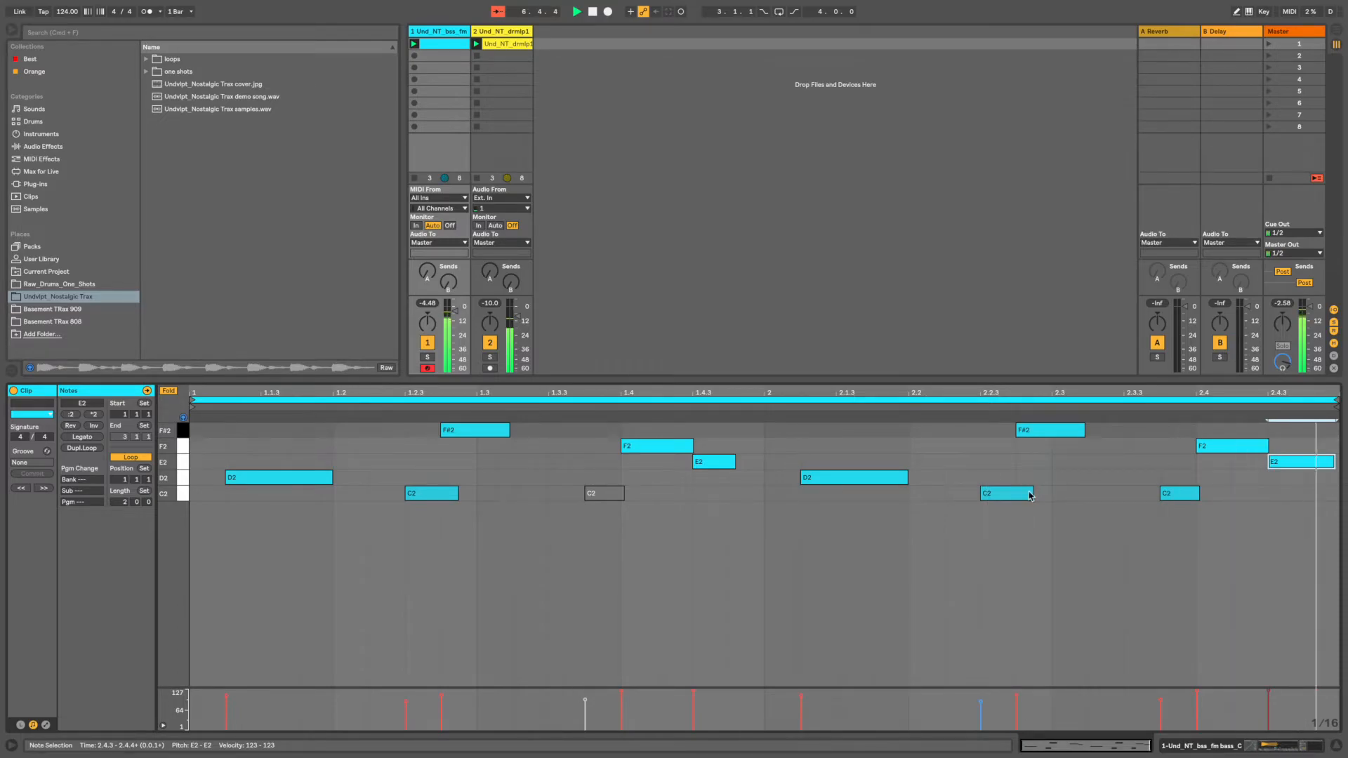
- Set the bass sampler's glide mode to Glide in its controls
{"action": "key", "text": "shift+Tab"}
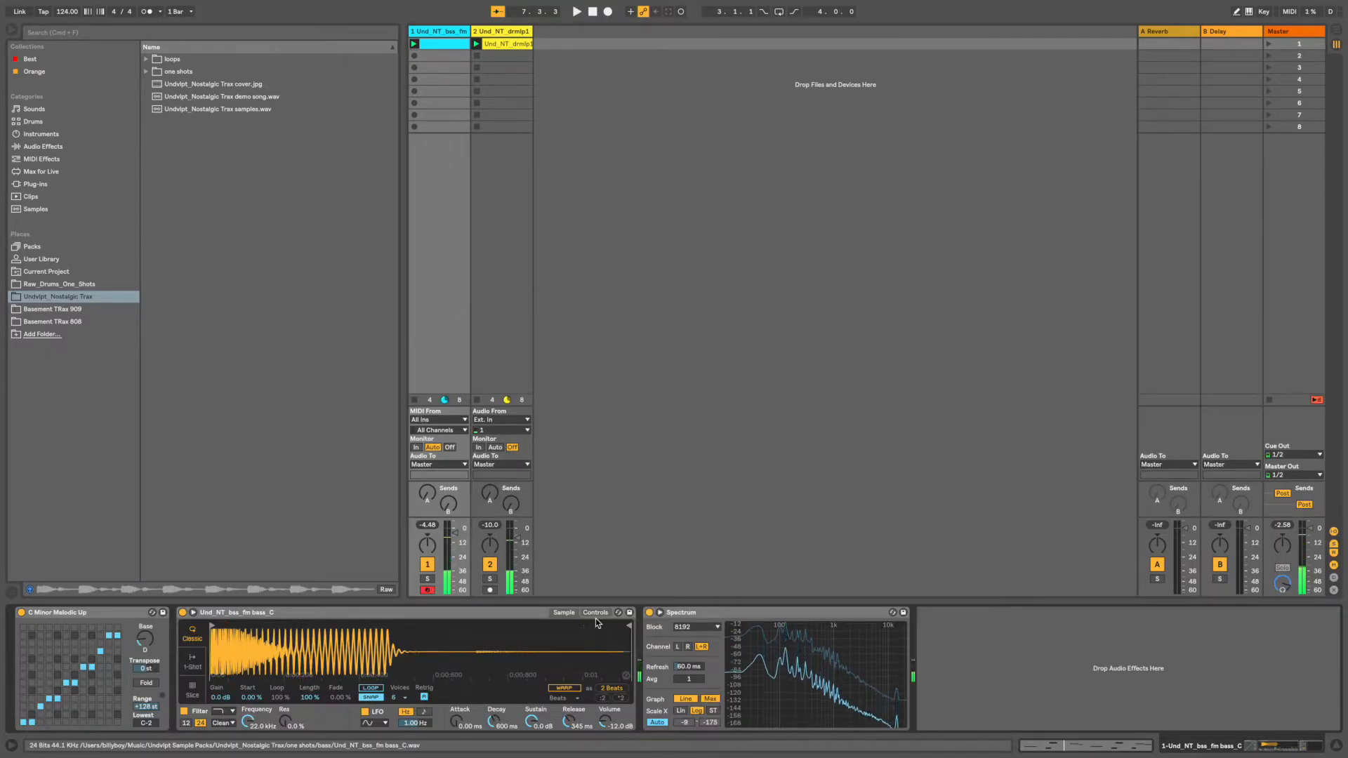
{"action": "left_click", "coordinate": [595, 613]}
{"action": "left_click", "coordinate": [618, 689]}
{"action": "left_click", "coordinate": [617, 720]}
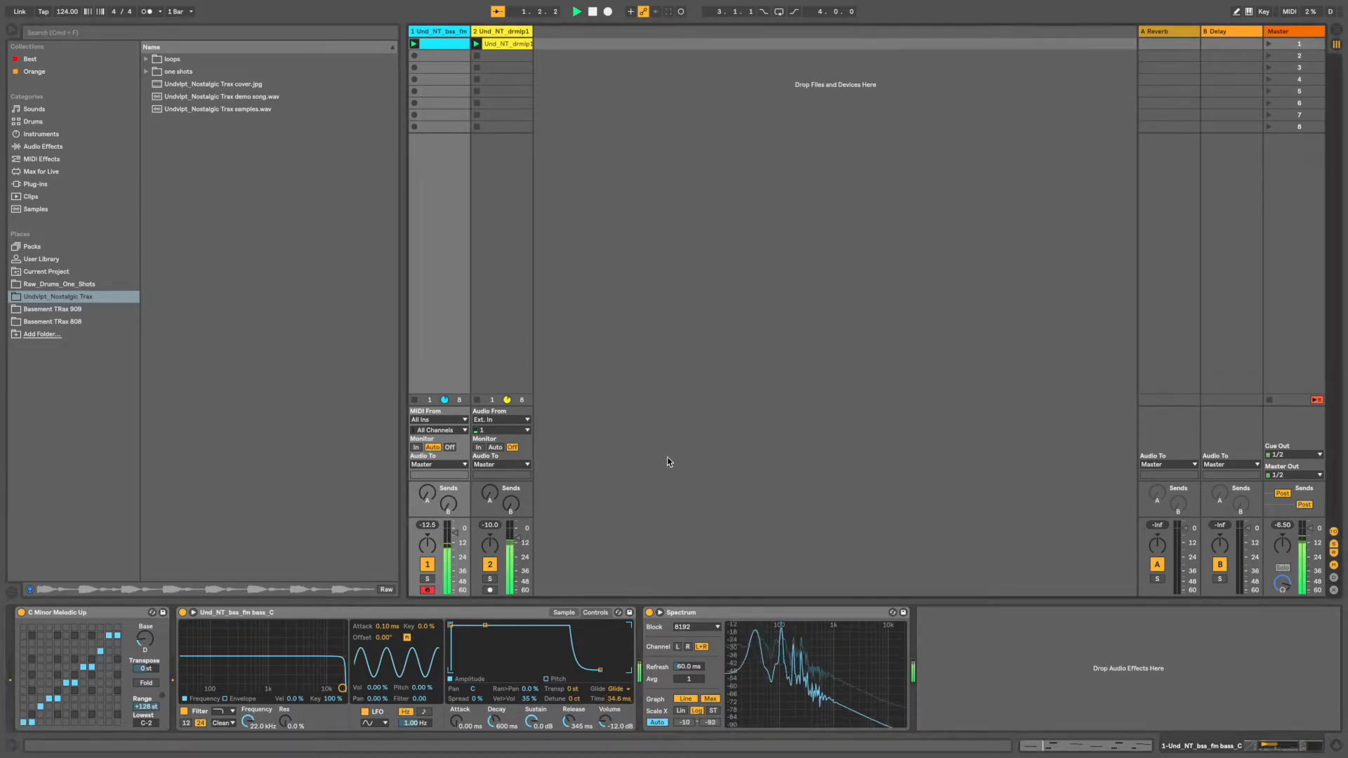
- Shorten the C2 notes at 1.2.3 and 2.2.3 to end before each F#2, and trim the F2 at 2.4 to end before E2
{"action": "double_click", "coordinate": [508, 47]}
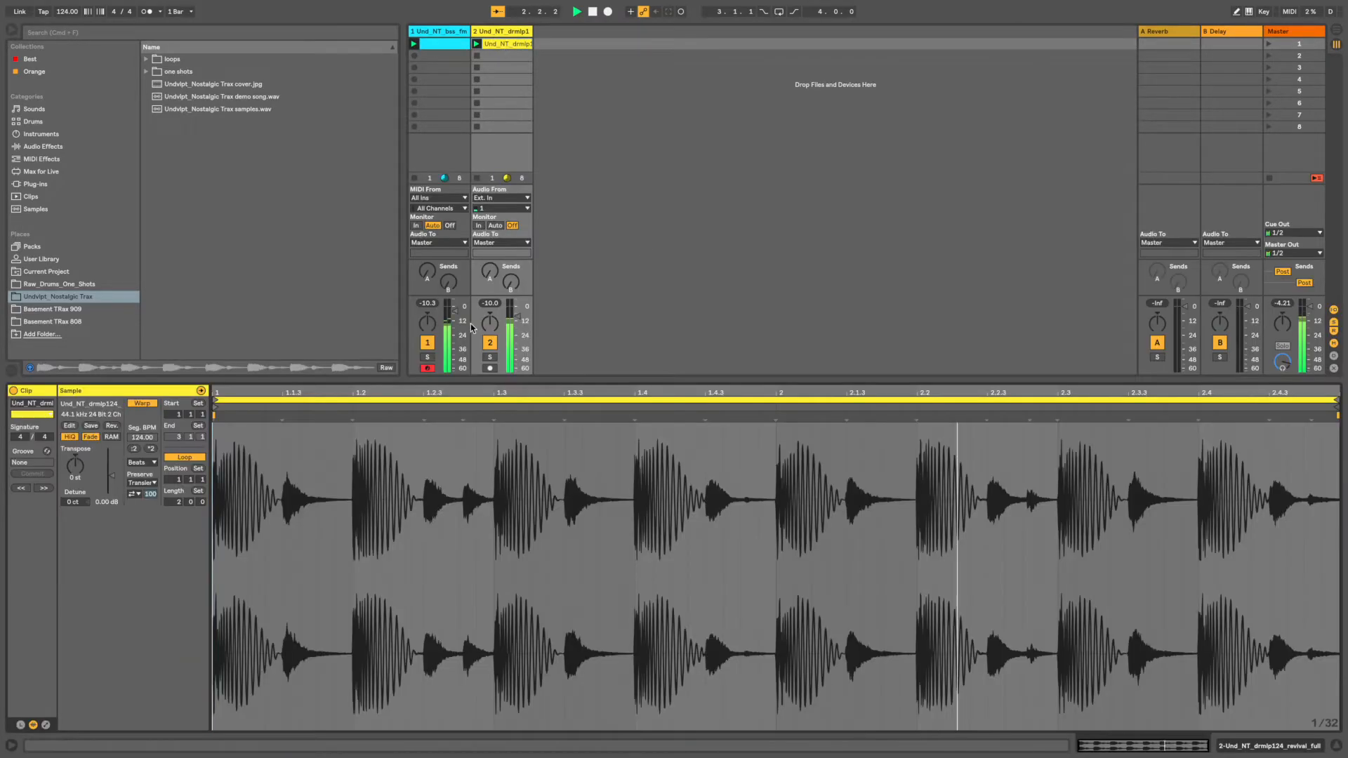
{"action": "left_click", "coordinate": [452, 46]}
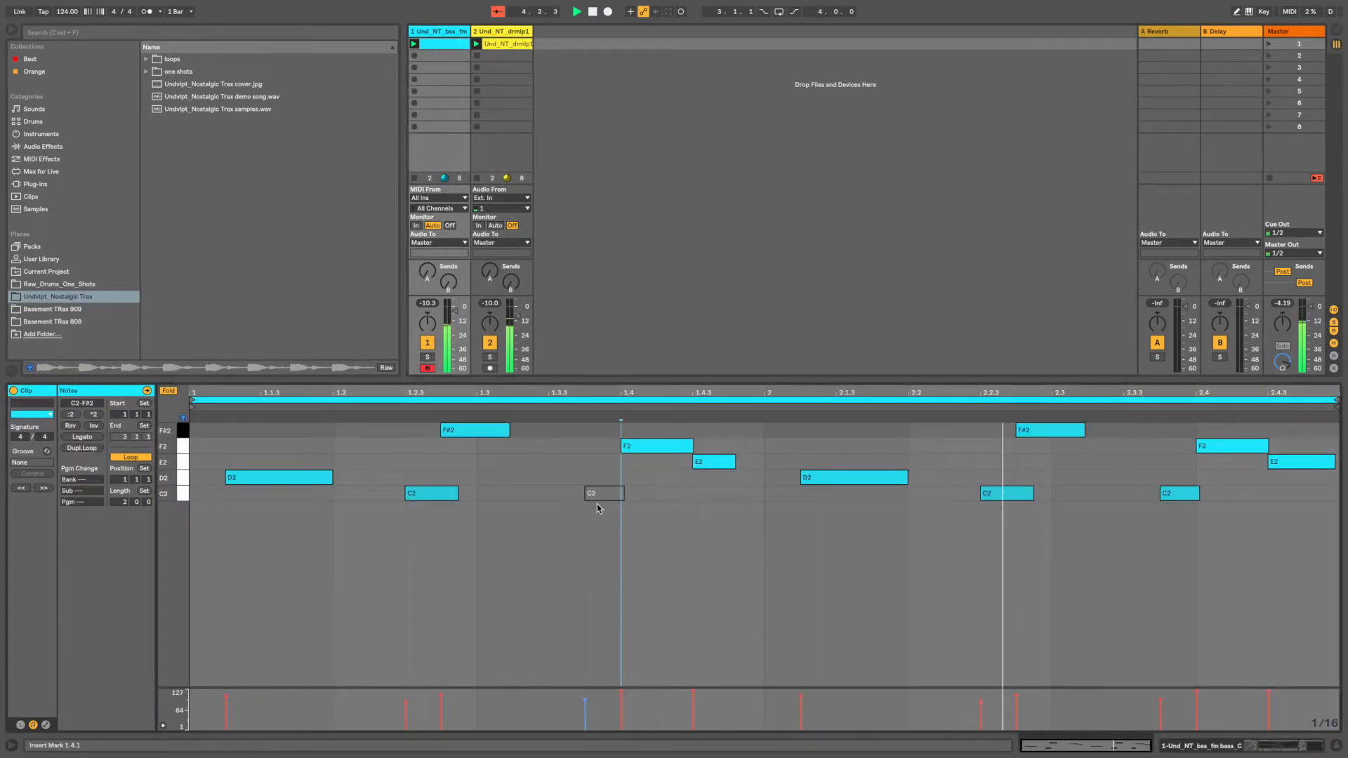
{"action": "left_click", "coordinate": [441, 496]}
{"action": "left_click", "coordinate": [470, 496]}
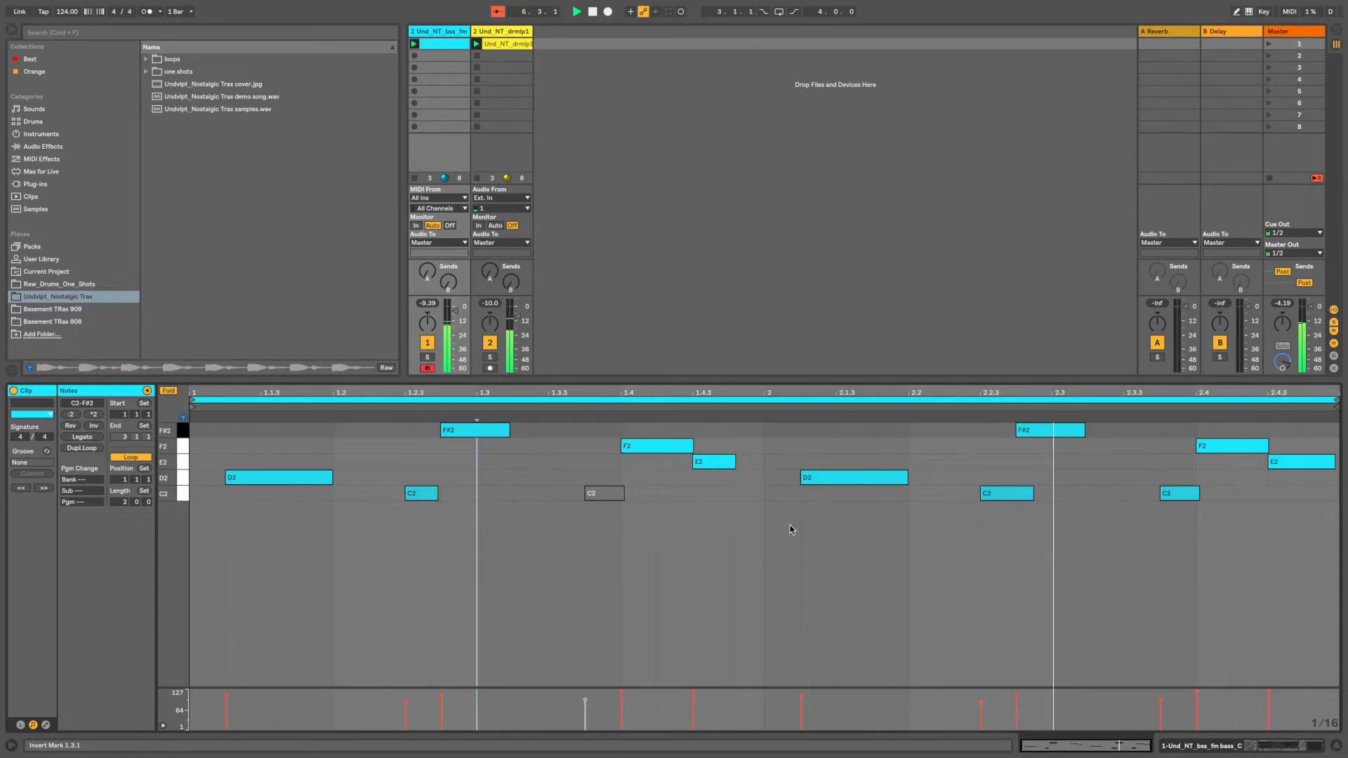
{"action": "left_click_drag", "start_coordinate": [1032, 494], "coordinate": [1016, 494]}
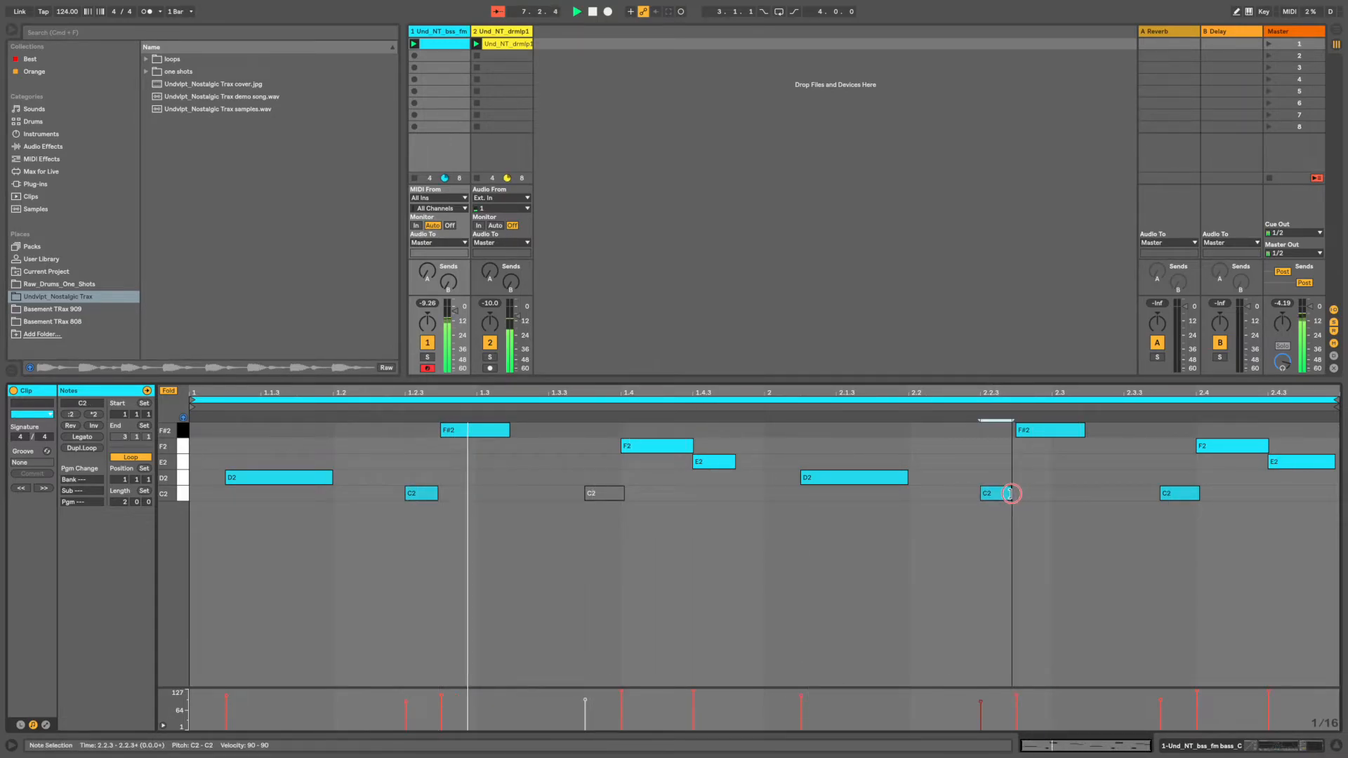
{"action": "left_click", "coordinate": [1060, 484]}
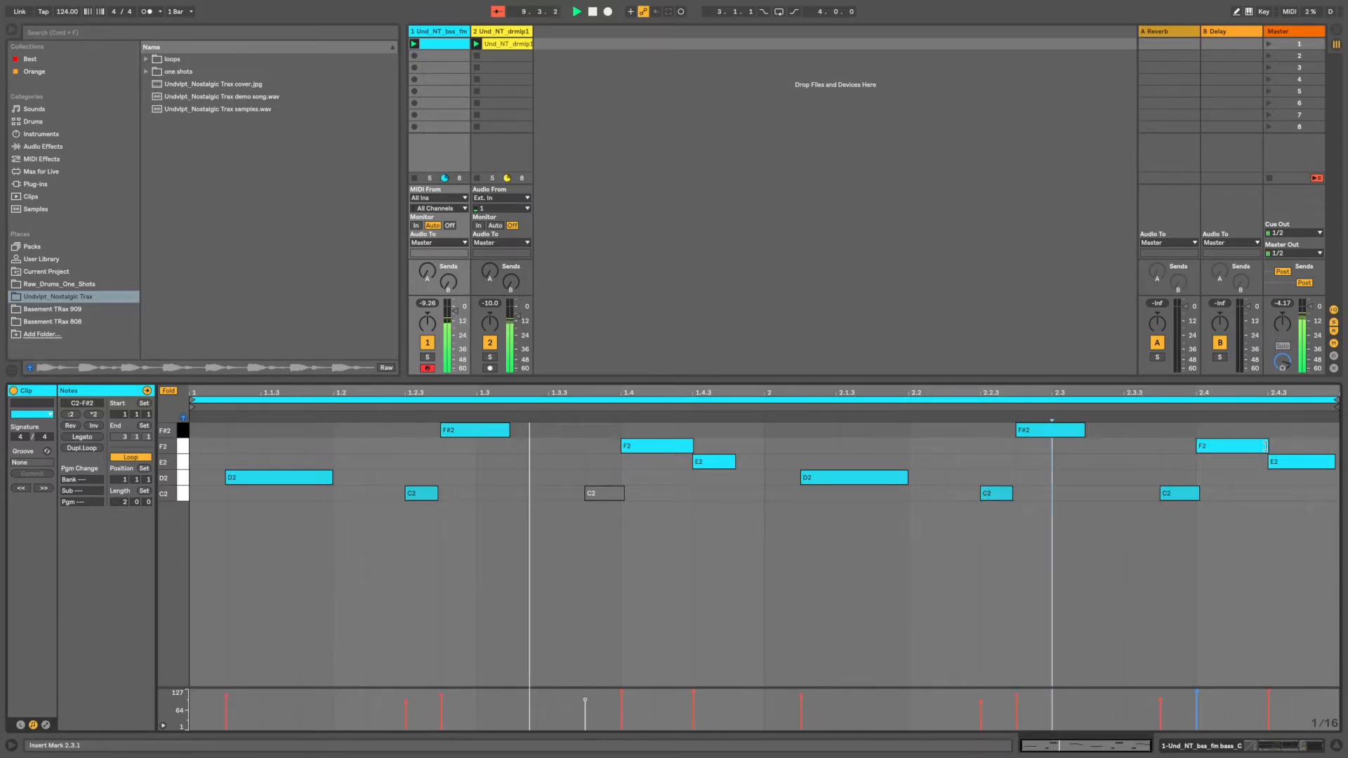
{"action": "left_click_drag", "start_coordinate": [1268, 447], "coordinate": [1264, 447]}
{"action": "left_click", "coordinate": [1258, 489]}
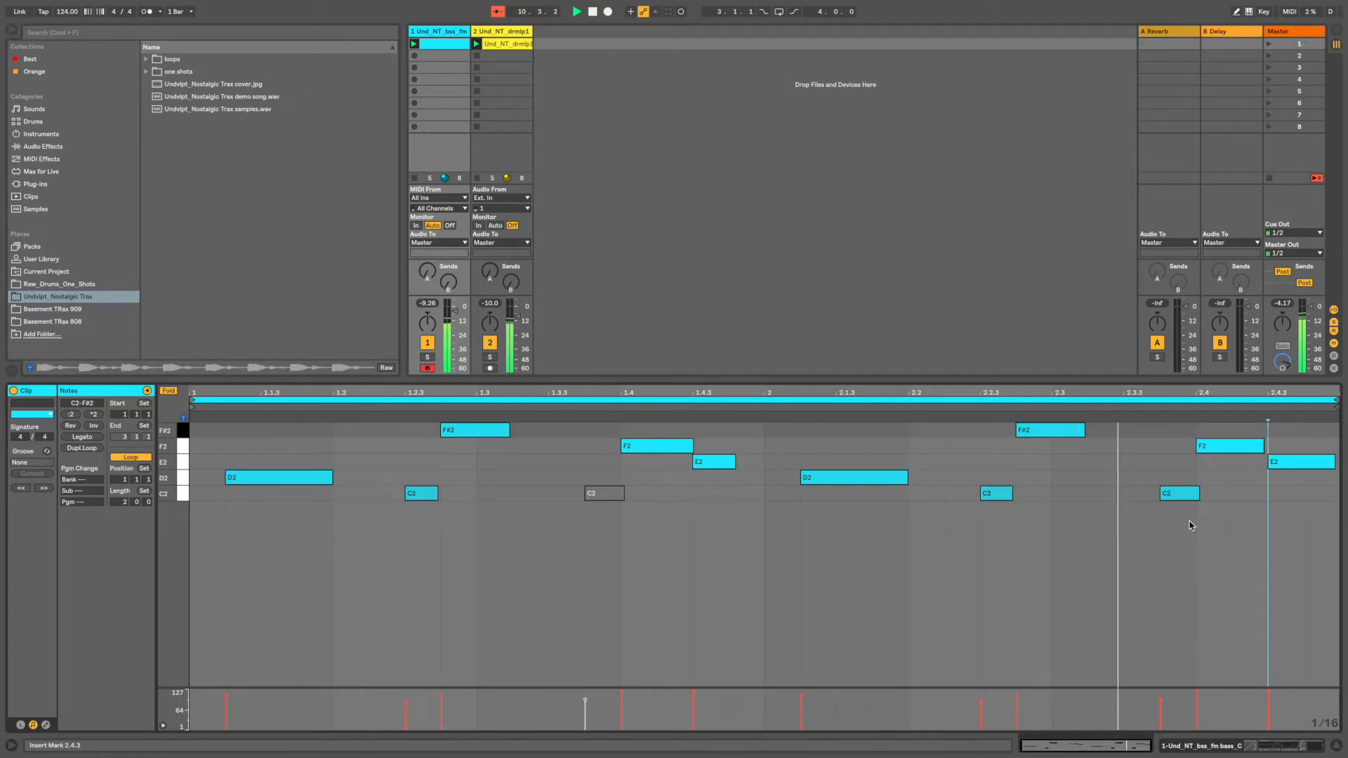
- Choose a circuit type for the bass sampler's filter
{"action": "key", "text": "shift+Tab"}
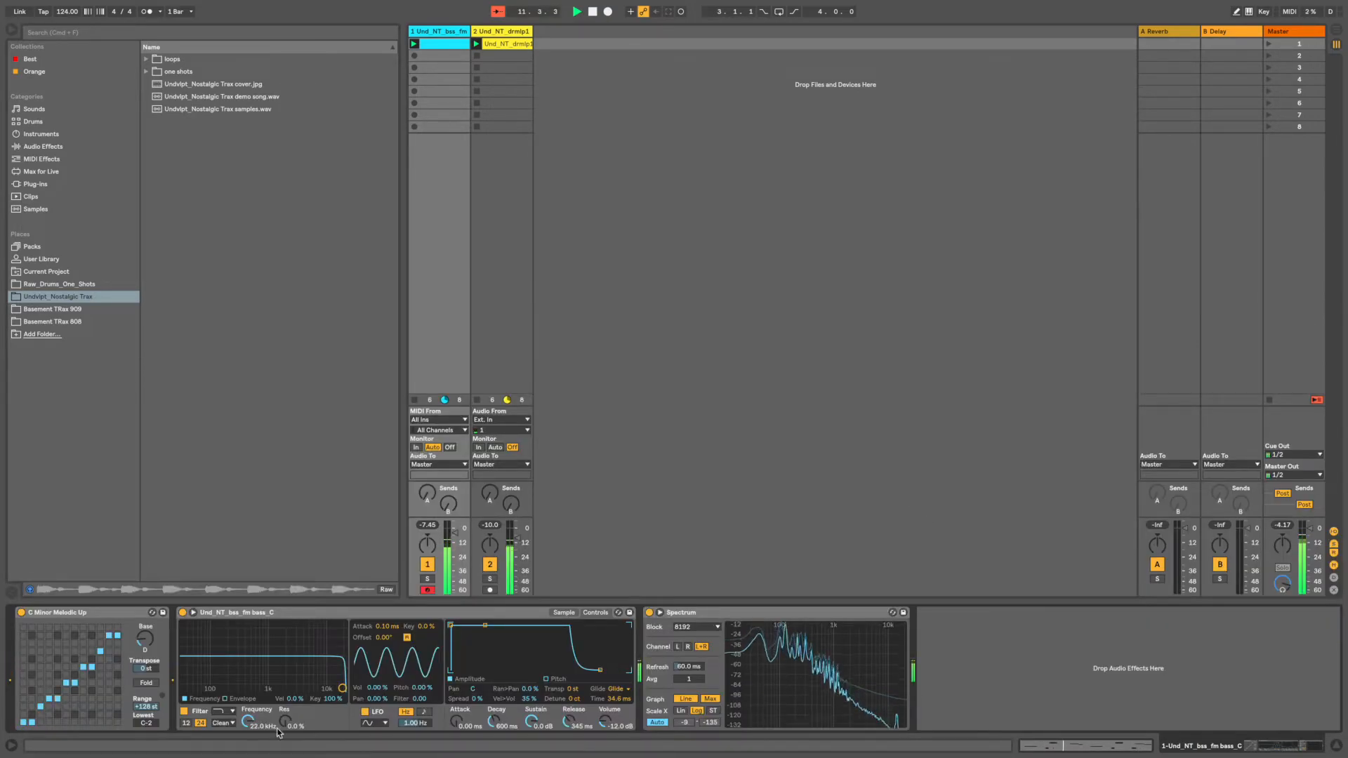
{"action": "left_click", "coordinate": [223, 723]}
{"action": "left_click", "coordinate": [222, 714]}
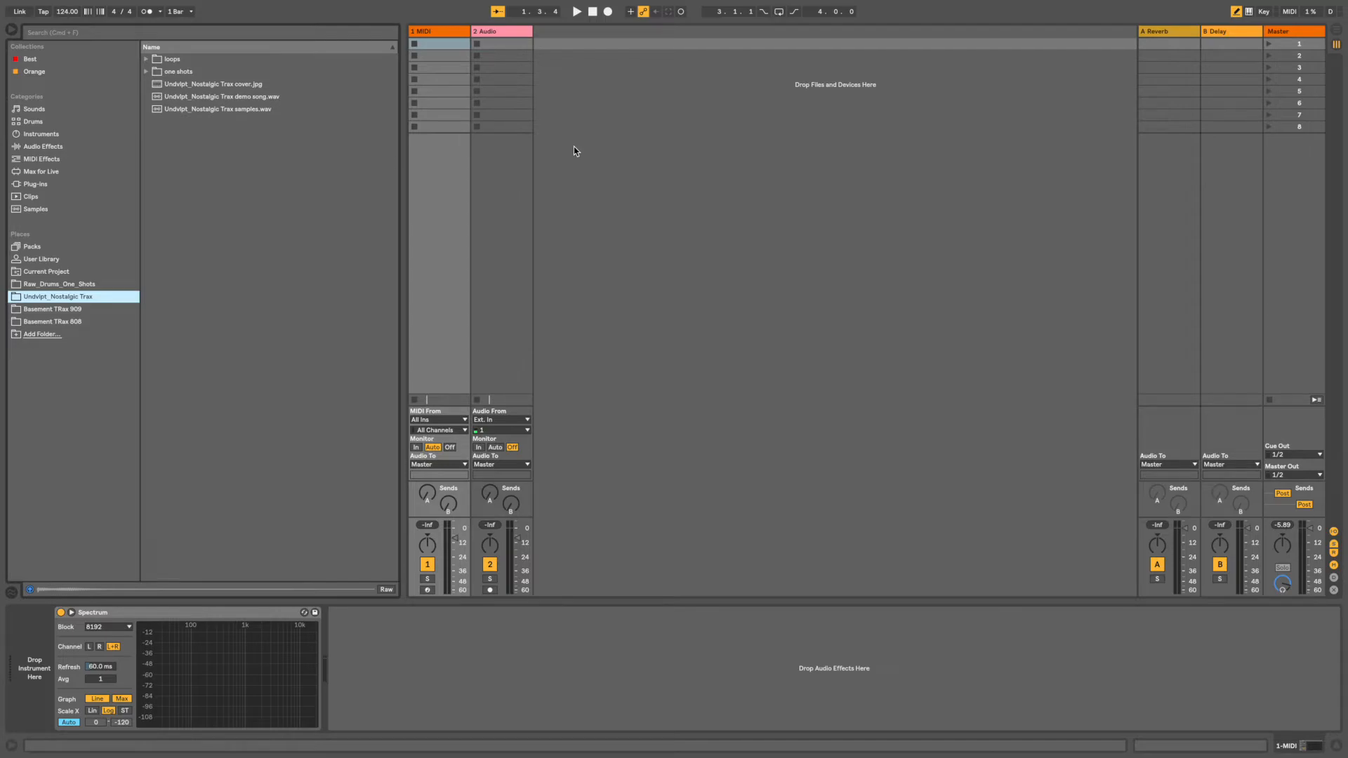
- Create a MIDI clip in the MIDI track's first slot and draw A2, B2, C3, D3, E3, F3, G3 and A3 at 1.1.1
{"action": "double_click", "coordinate": [435, 46]}
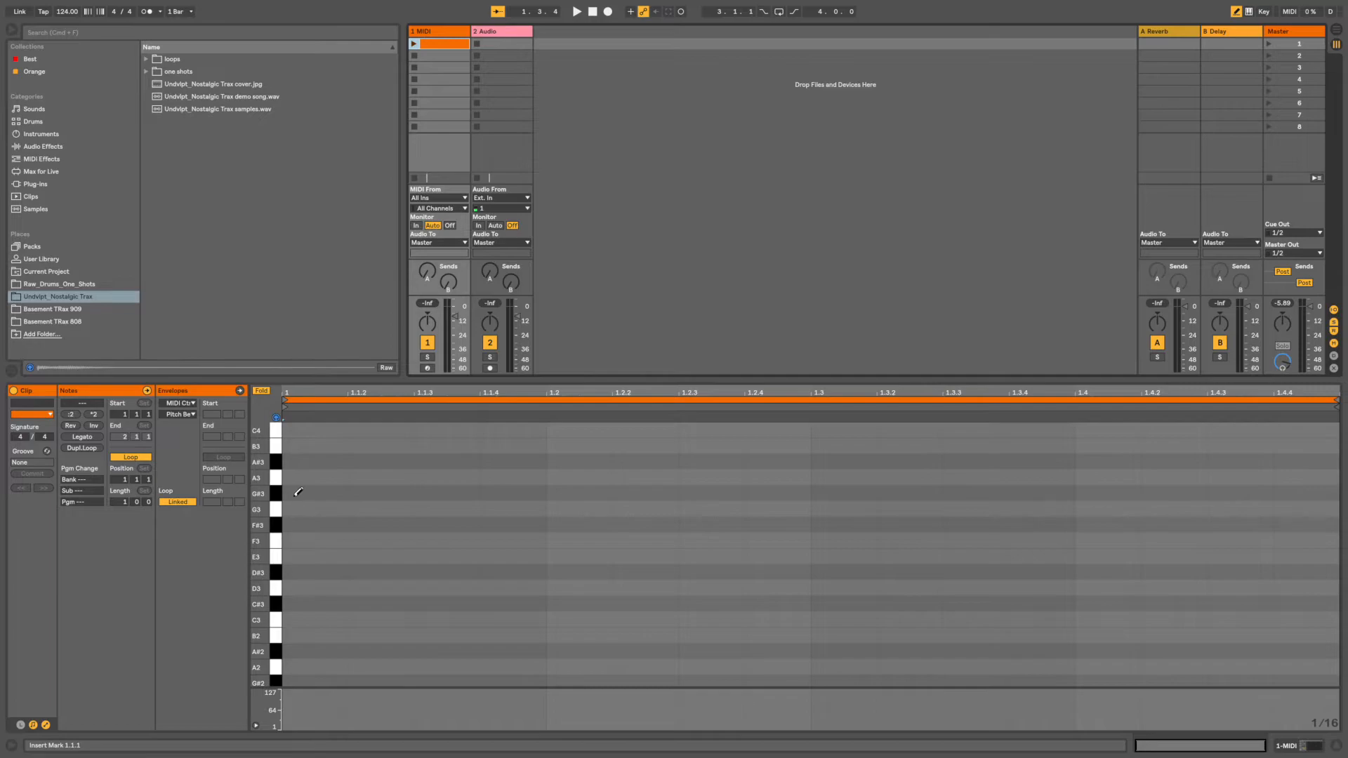
{"action": "scroll", "coordinate": [299, 491], "scroll_direction": "down", "scroll_amount": 3}
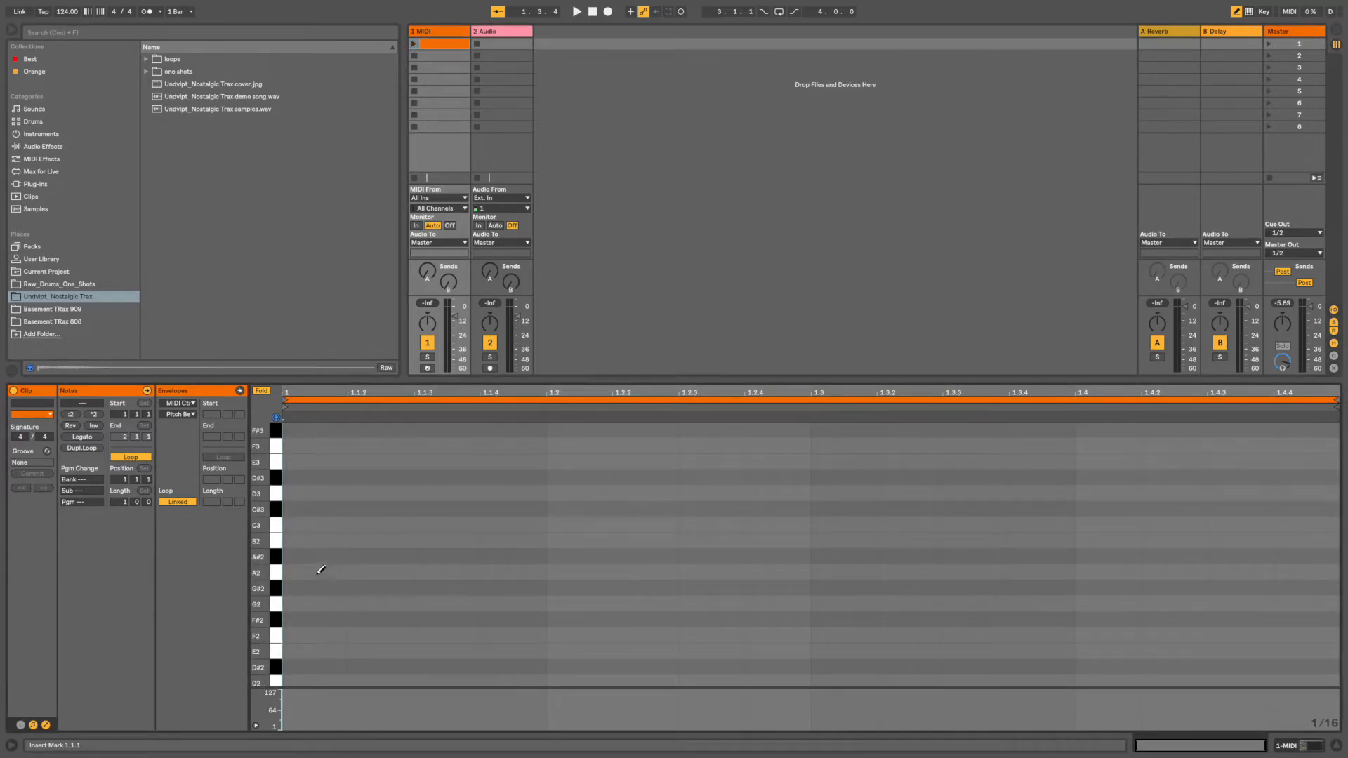
{"action": "left_click", "coordinate": [323, 571]}
{"action": "left_click", "coordinate": [323, 540]}
{"action": "left_click", "coordinate": [323, 525]}
{"action": "left_click", "coordinate": [319, 492]}
{"action": "left_click", "coordinate": [322, 462]}
{"action": "scroll", "coordinate": [337, 495], "scroll_direction": "up", "scroll_amount": 2}
{"action": "left_click", "coordinate": [324, 492]}
{"action": "left_click", "coordinate": [325, 461]}
{"action": "left_click", "coordinate": [321, 430]}
- Duplicate all the A2 to A3 scale notes one octave lower, to A1 to A2
{"action": "key", "text": "super+a"}
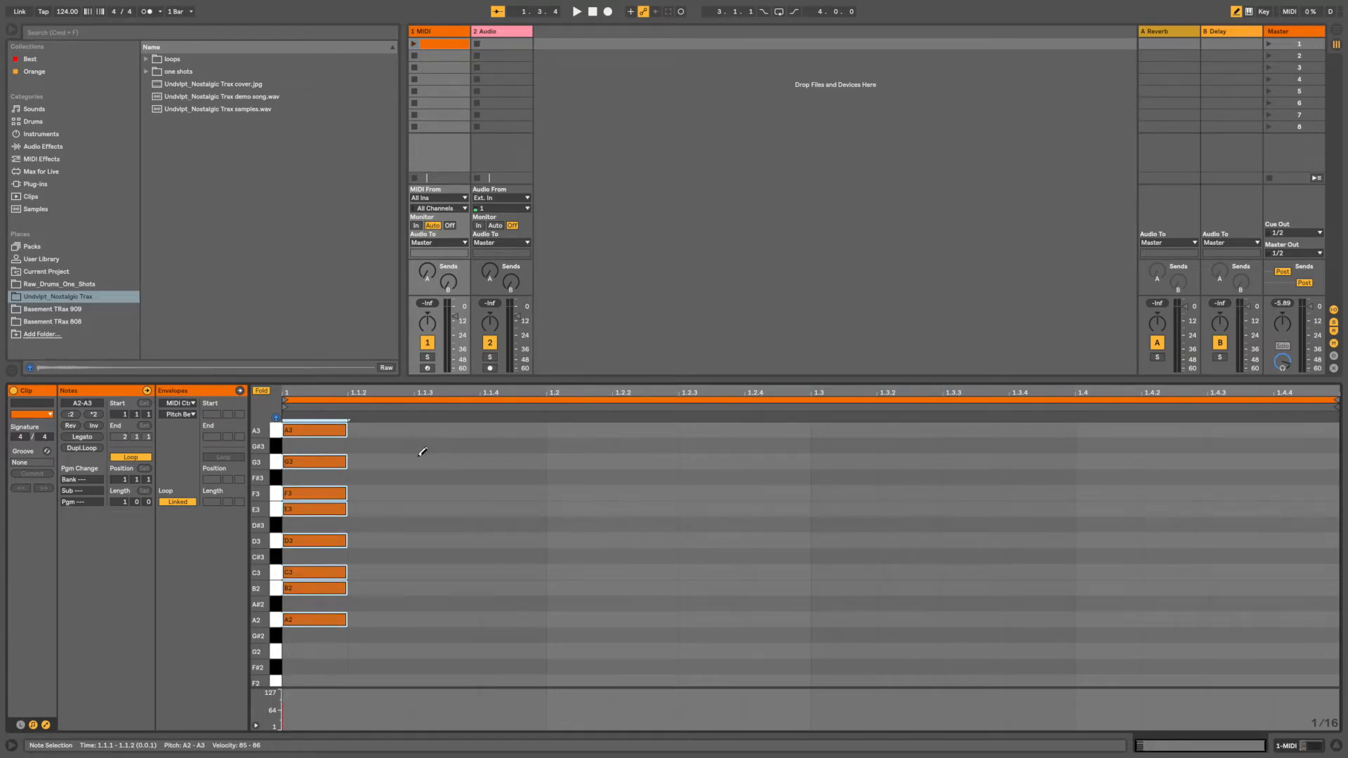
{"action": "key", "text": "shift+Down"}
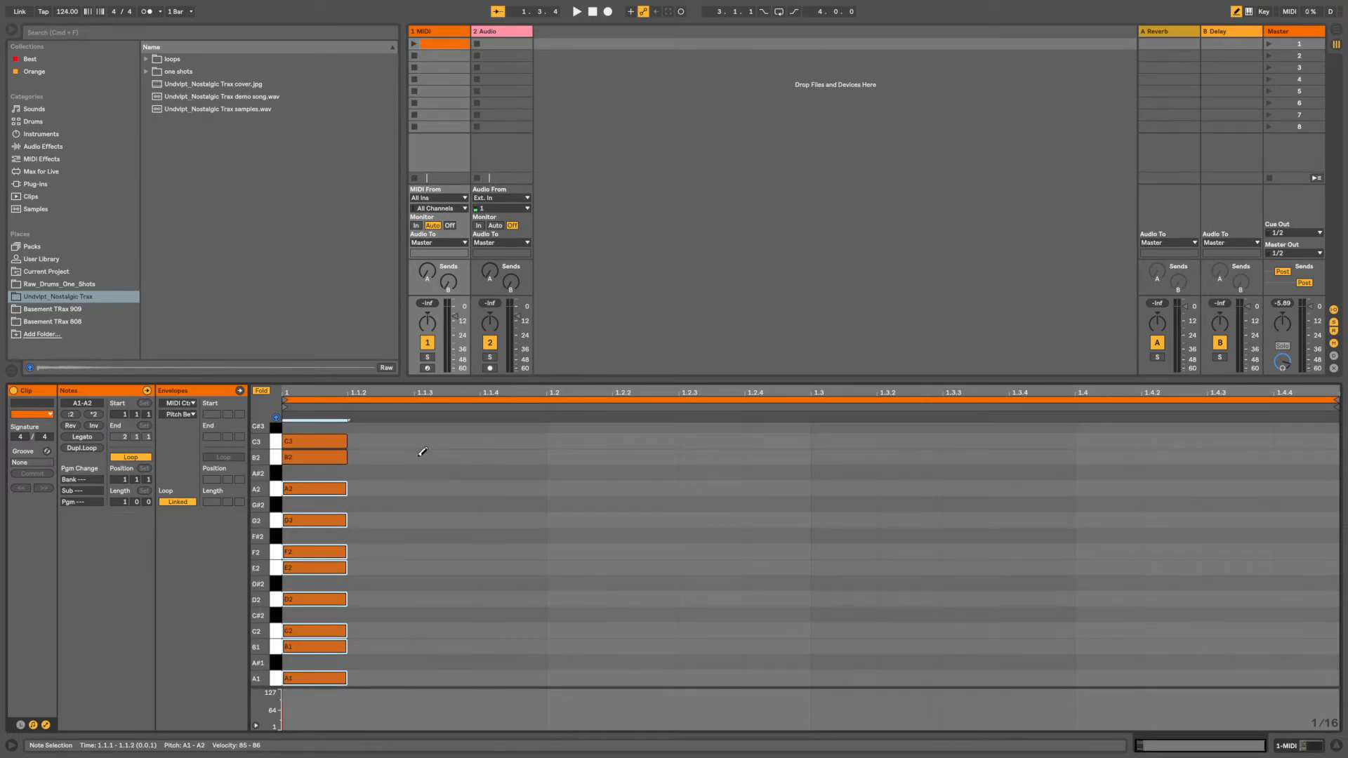
- Duplicate the scale notes up to A3 to A4, fold the note editor, and move all scale notes one sixteenth before the bar
{"action": "key", "text": "shift+Up"}
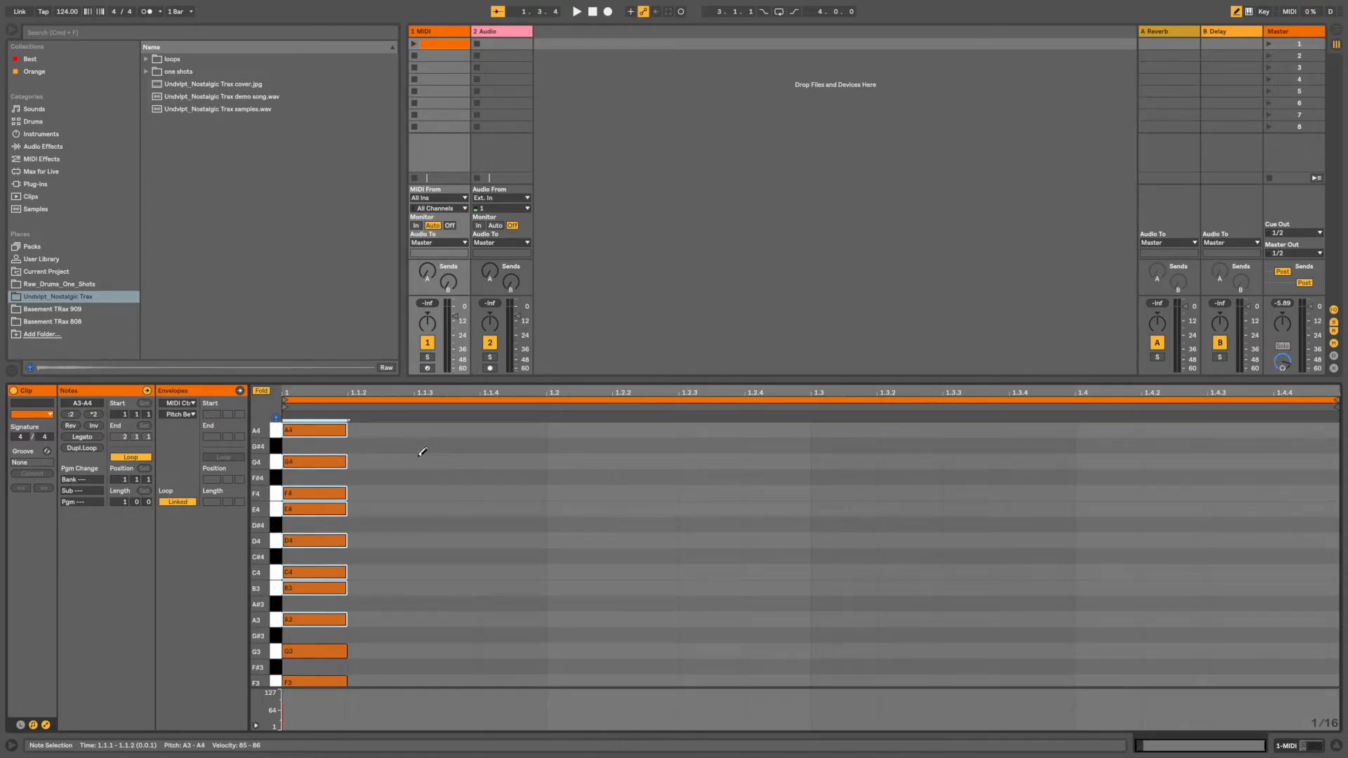
{"action": "left_click", "coordinate": [261, 392]}
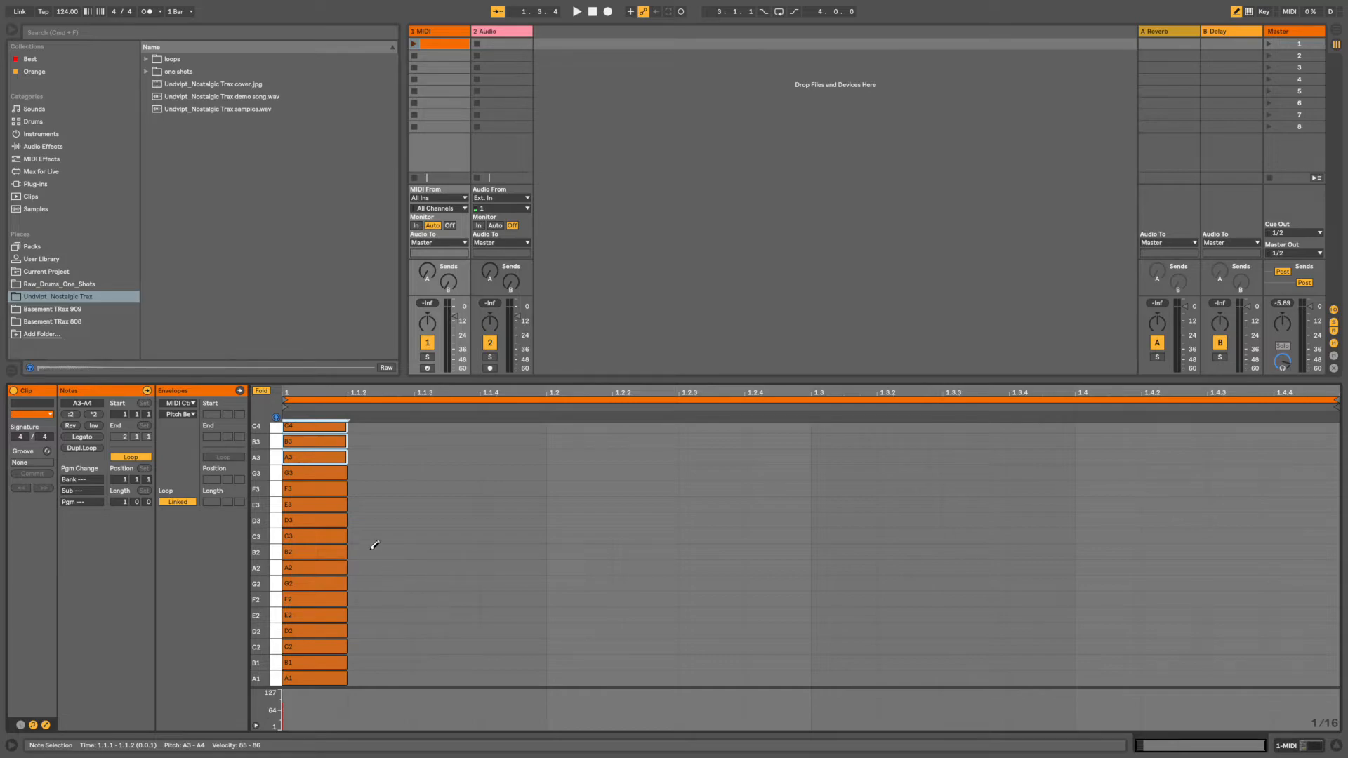
{"action": "key", "text": "super+a"}
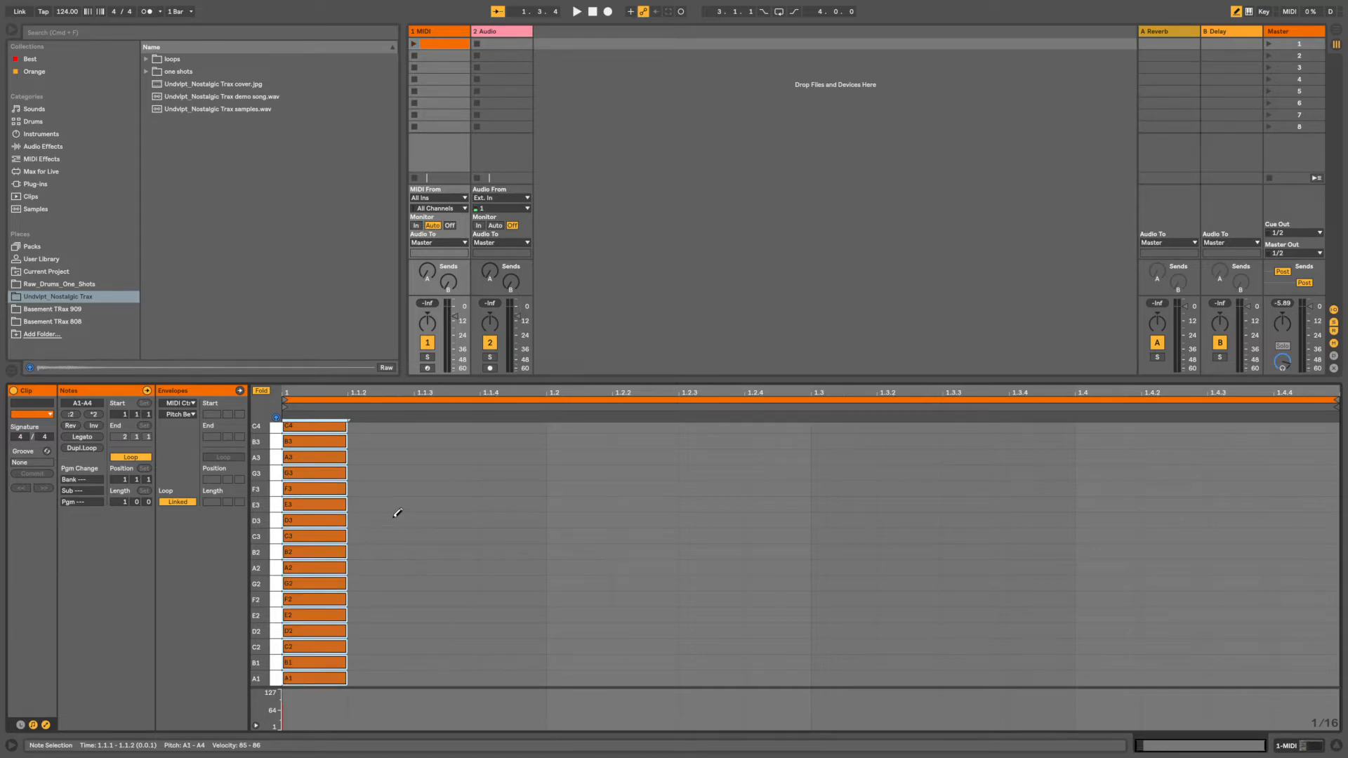
{"action": "key", "text": "Left"}
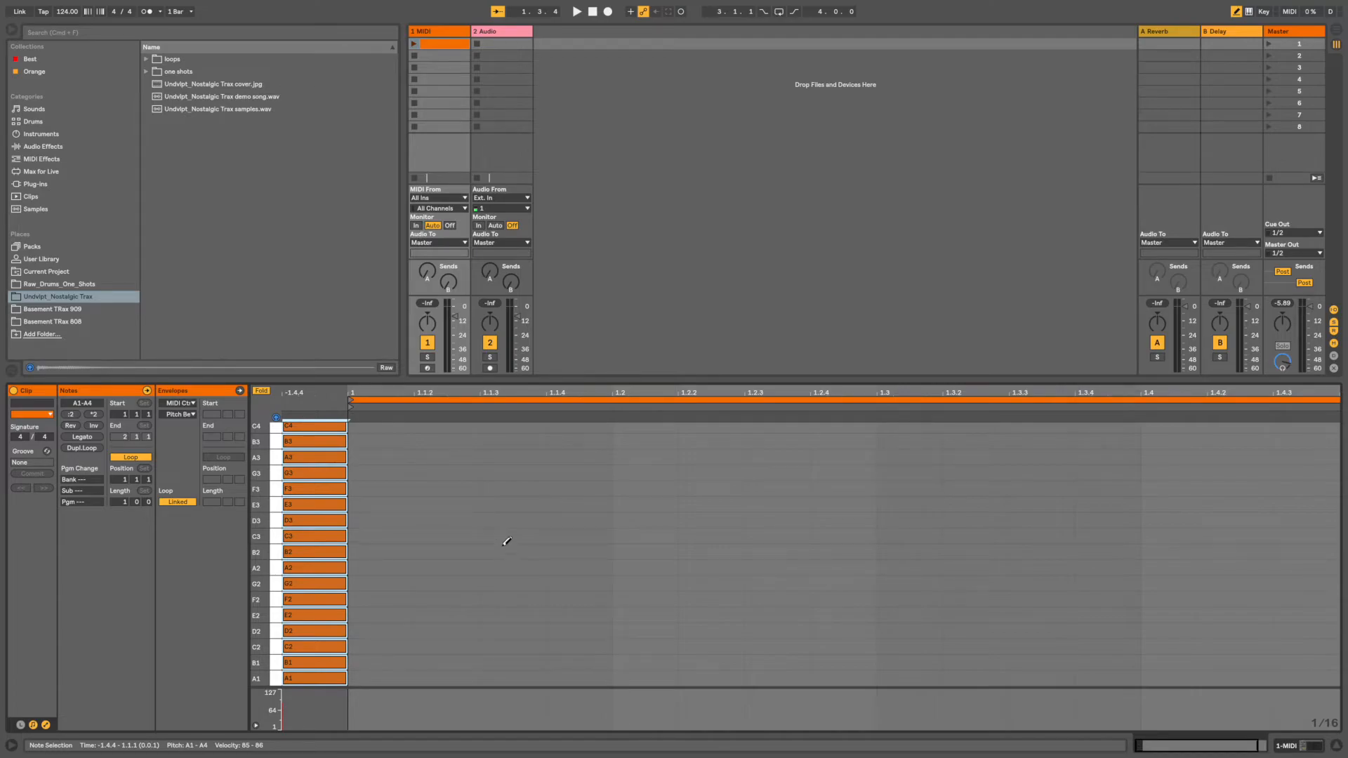
- Audition the pack's drum loops and place Und_NT_drmlp125_sub jack_full.wav in the audio track's first slot
{"action": "left_click", "coordinate": [499, 31]}
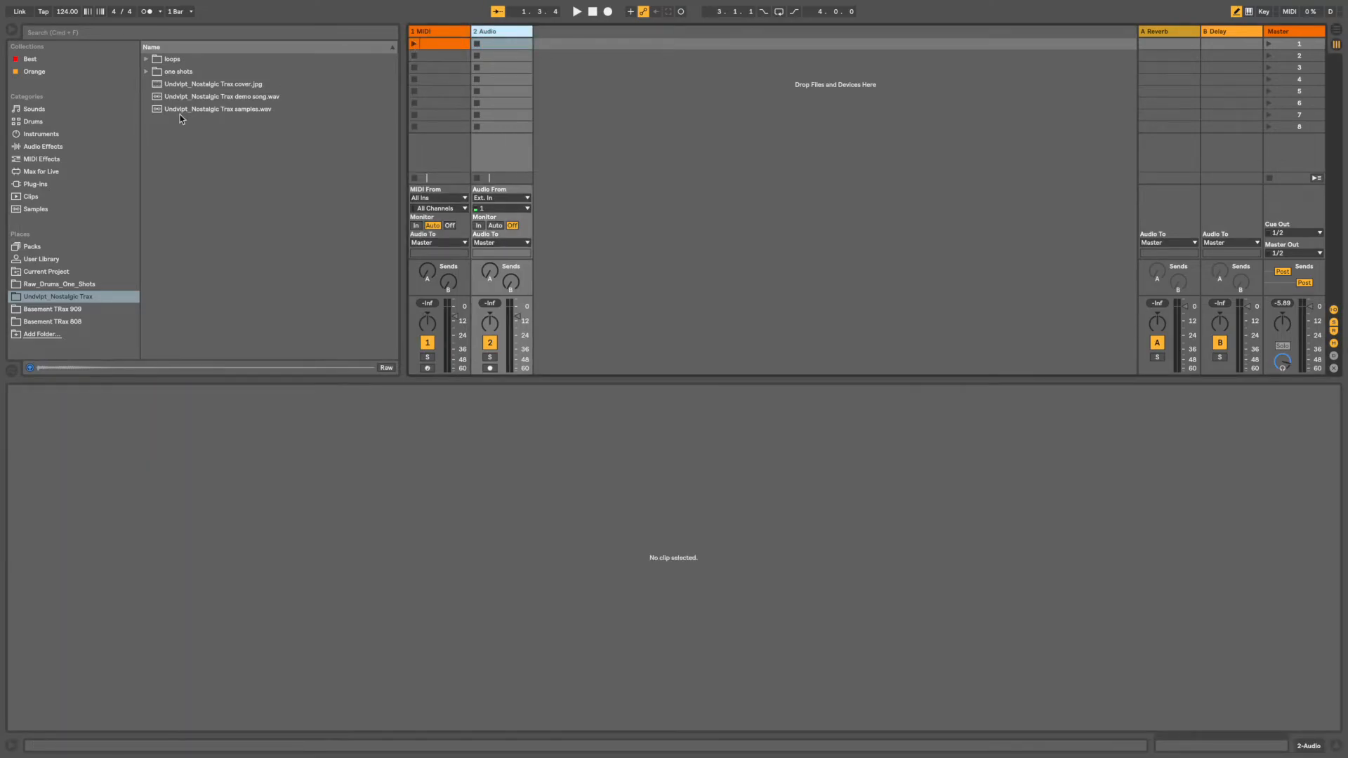
{"action": "left_click", "coordinate": [147, 59]}
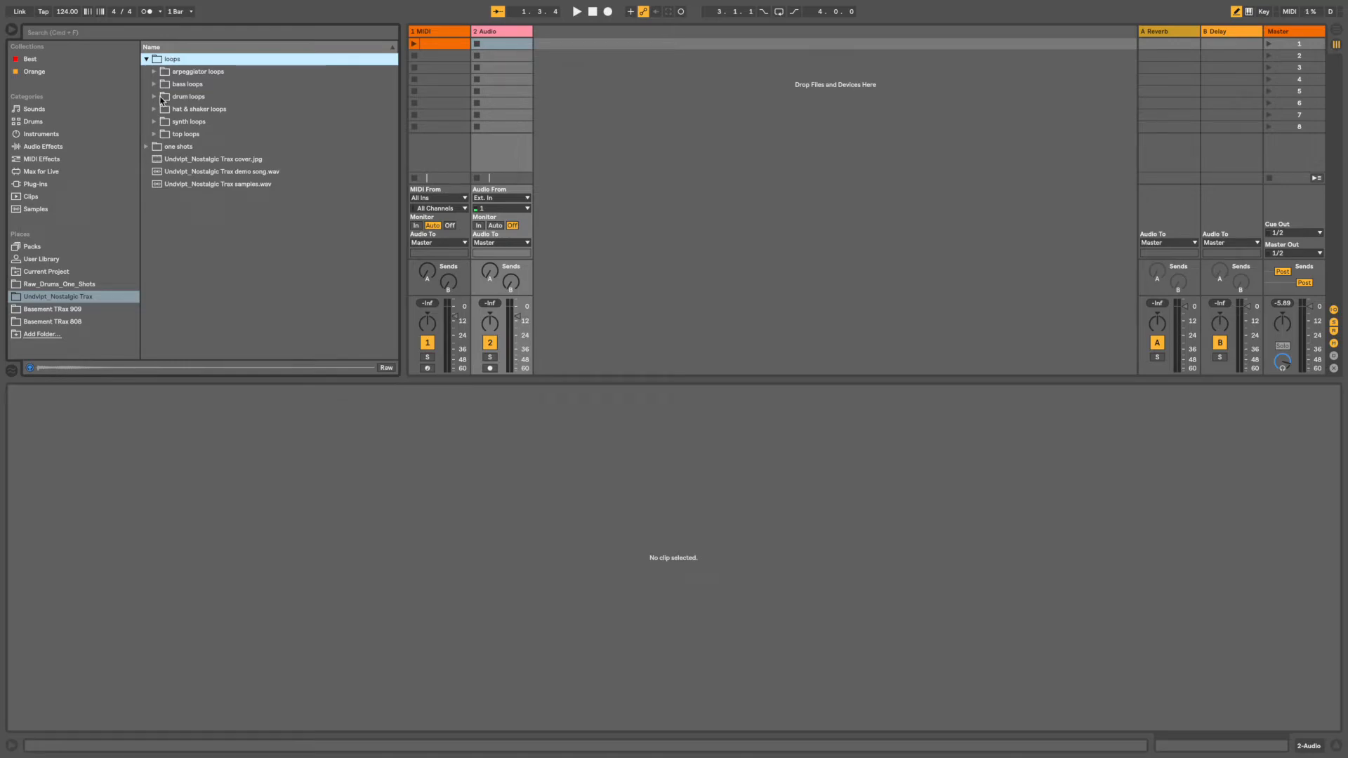
{"action": "left_click", "coordinate": [155, 96]}
{"action": "scroll", "coordinate": [236, 282], "scroll_direction": "down", "scroll_amount": 10}
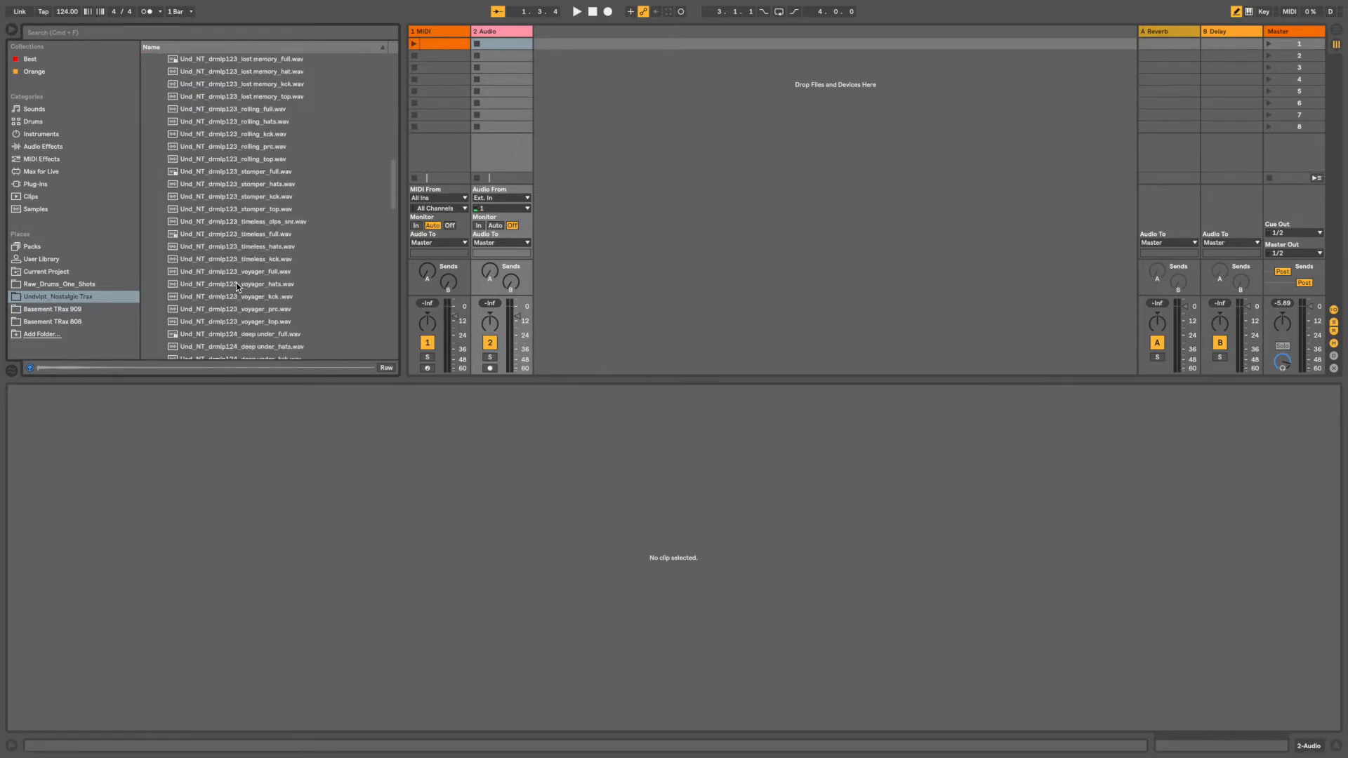
{"action": "scroll", "coordinate": [274, 313], "scroll_direction": "down", "scroll_amount": 3}
{"action": "scroll", "coordinate": [210, 311], "scroll_direction": "down", "scroll_amount": 3}
{"action": "scroll", "coordinate": [225, 310], "scroll_direction": "down", "scroll_amount": 10}
{"action": "scroll", "coordinate": [323, 248], "scroll_direction": "up", "scroll_amount": 1}
{"action": "left_click", "coordinate": [258, 272]}
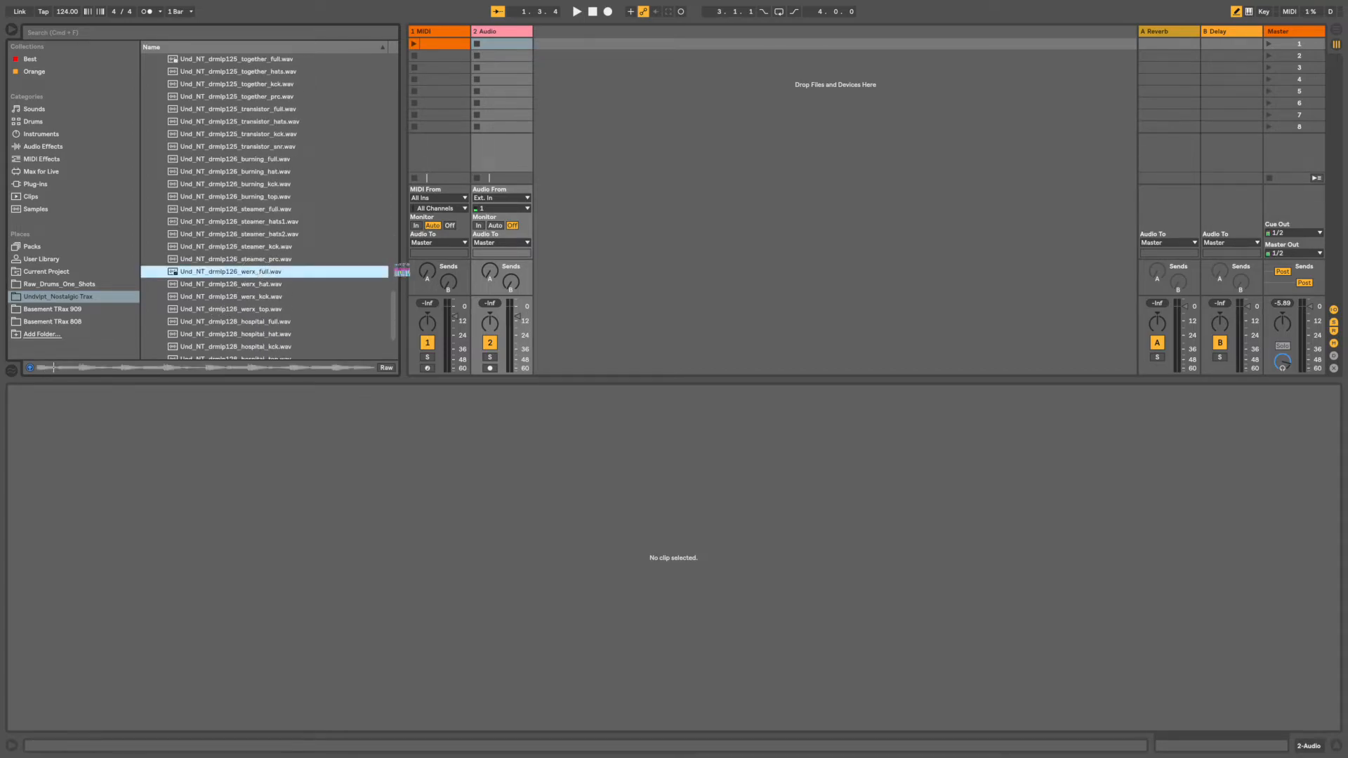
{"action": "scroll", "coordinate": [301, 207], "scroll_direction": "up", "scroll_amount": 4}
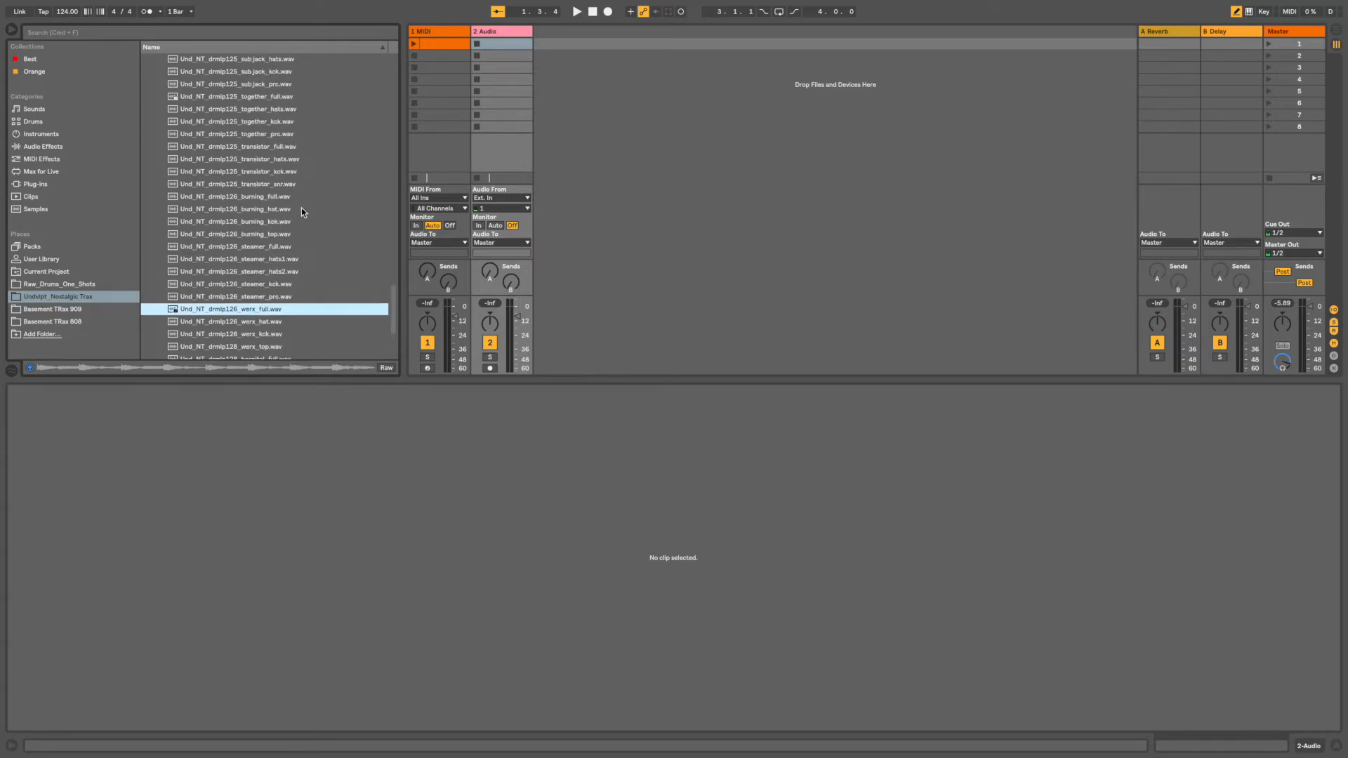
{"action": "left_click", "coordinate": [251, 97]}
{"action": "left_click_drag", "start_coordinate": [169, 99], "coordinate": [498, 50]}
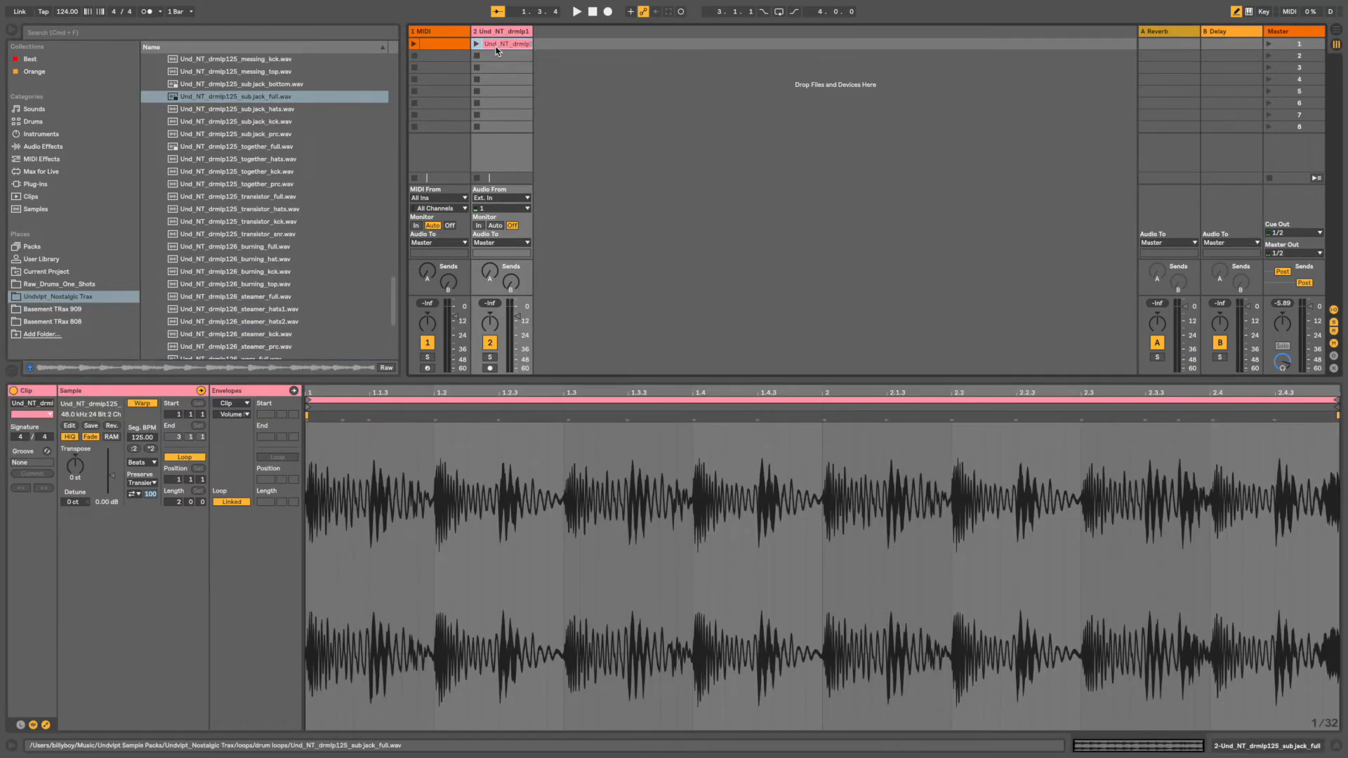
- Load the bass one-shot Und_NT_bss_dirtbomb_G.wav into a sampler on the MIDI track and transpose it +5 st
{"action": "left_click", "coordinate": [441, 32]}
{"action": "left_click", "coordinate": [61, 297]}
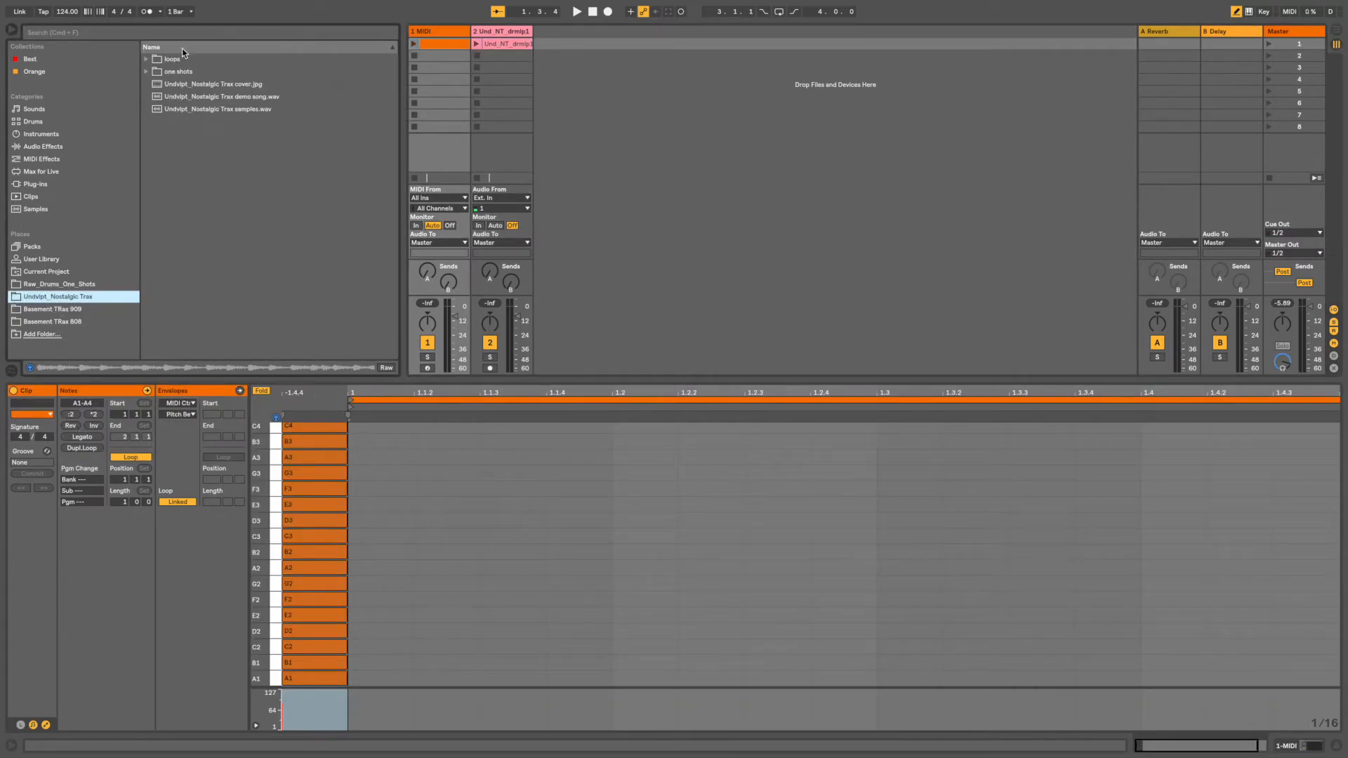
{"action": "left_click", "coordinate": [148, 72]}
{"action": "left_click", "coordinate": [155, 84]}
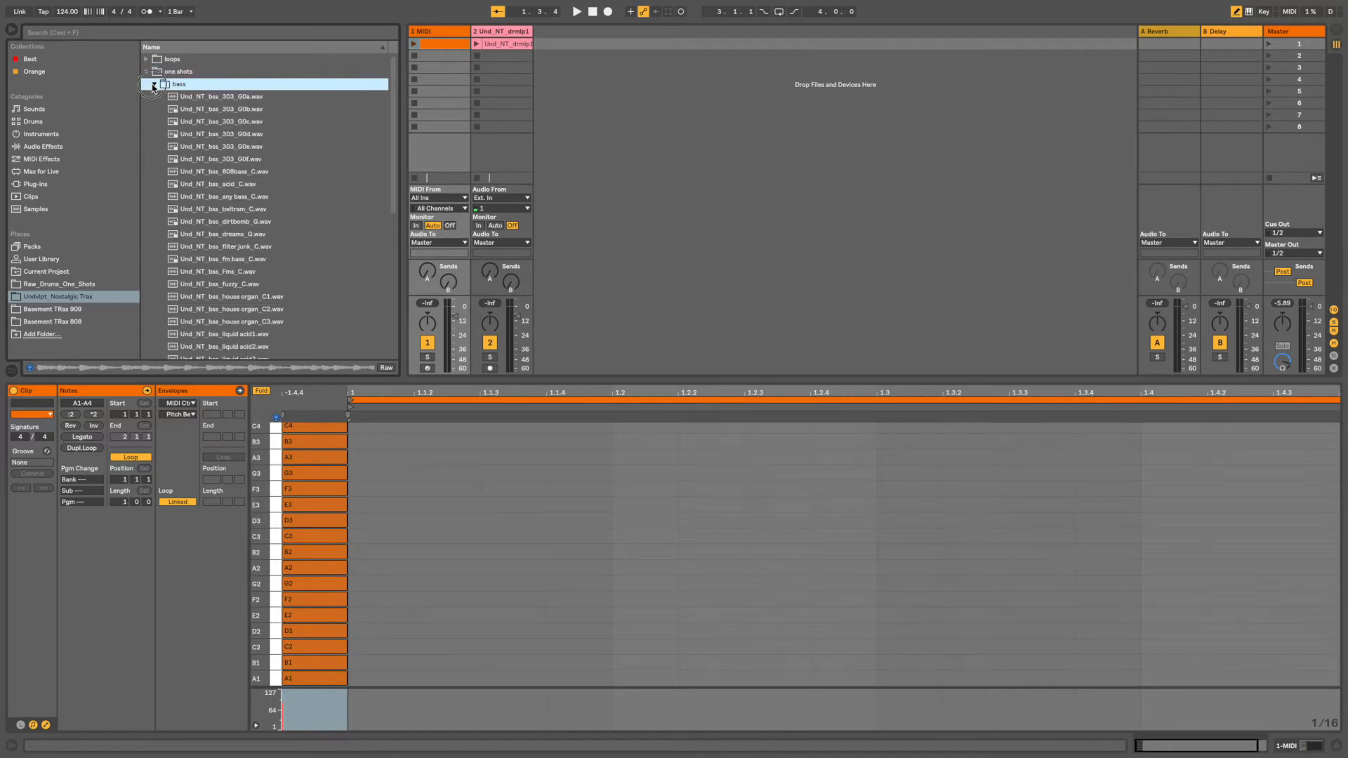
{"action": "left_click", "coordinate": [208, 223]}
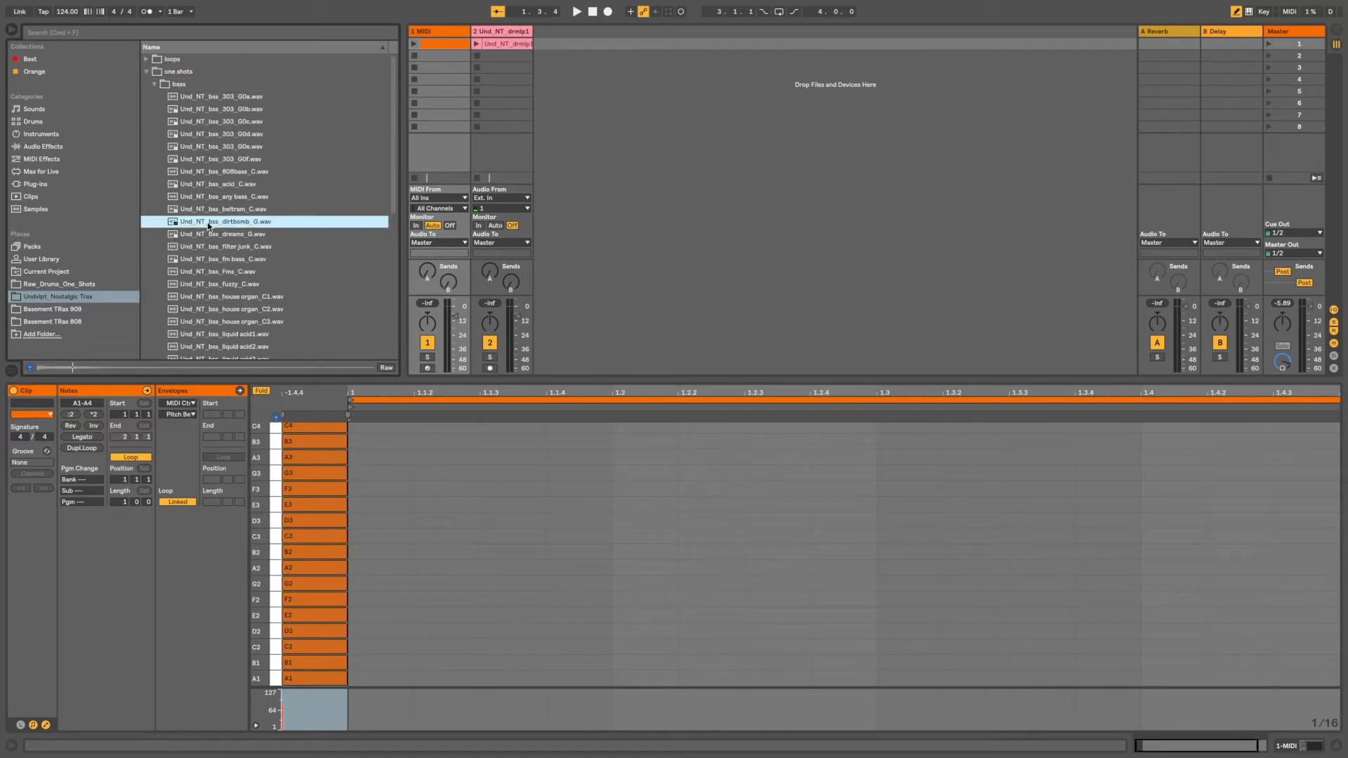
{"action": "left_click", "coordinate": [451, 32]}
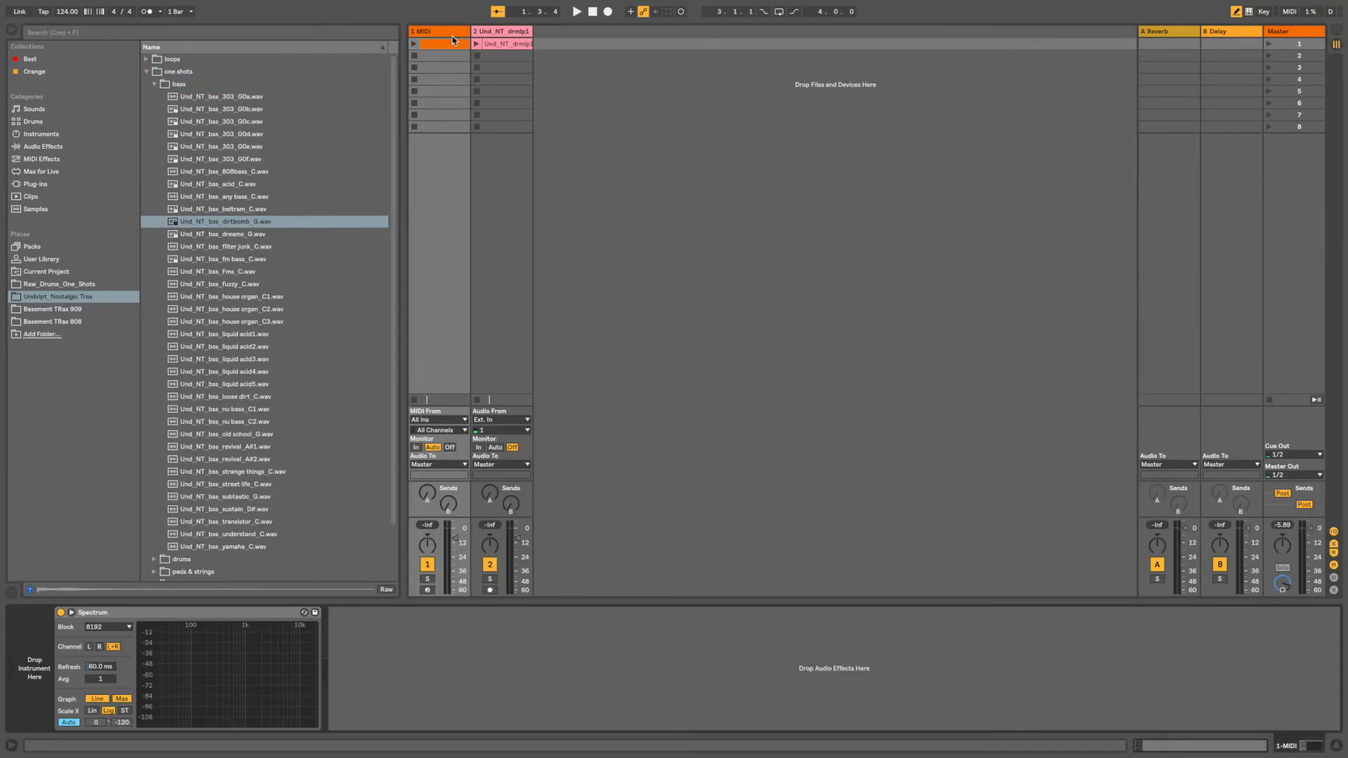
{"action": "left_click_drag", "start_coordinate": [184, 223], "coordinate": [43, 637]}
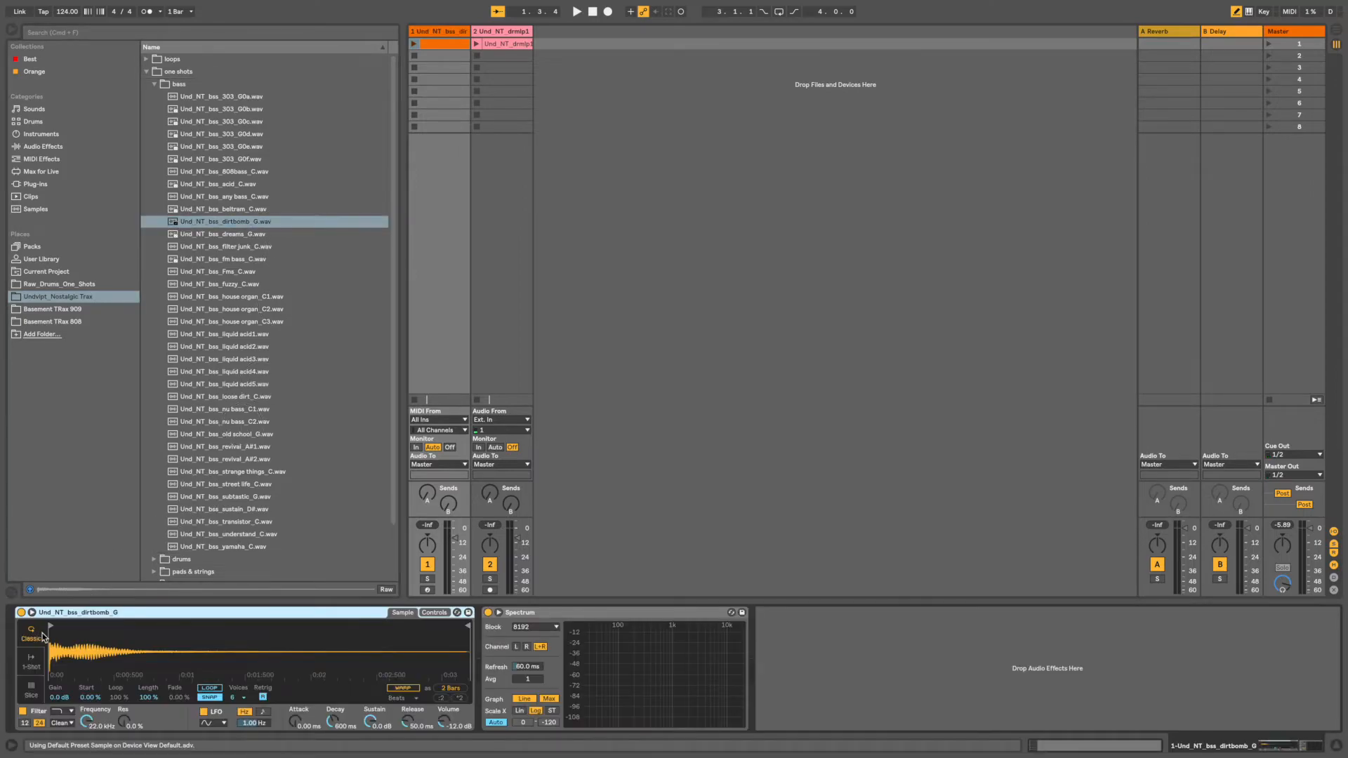
{"action": "left_click", "coordinate": [435, 613]}
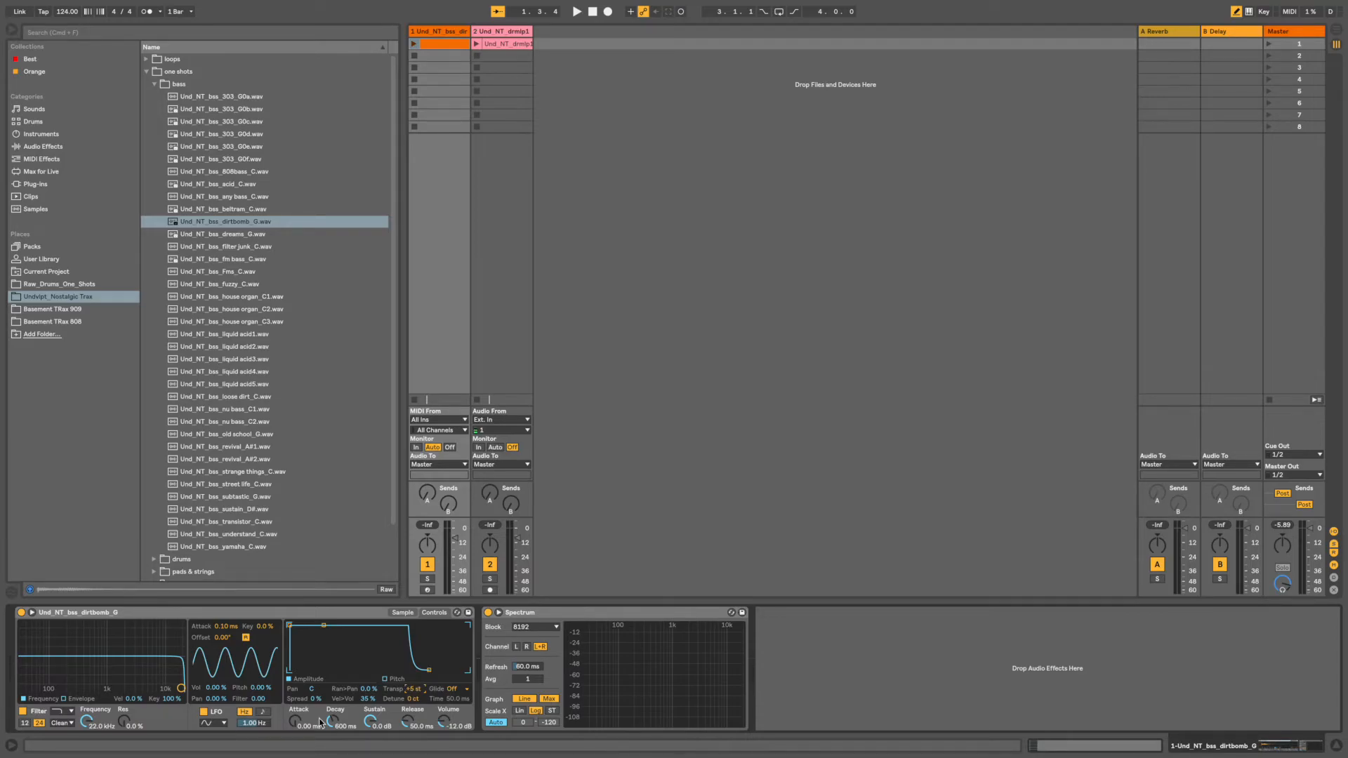
{"action": "left_click", "coordinate": [401, 614]}
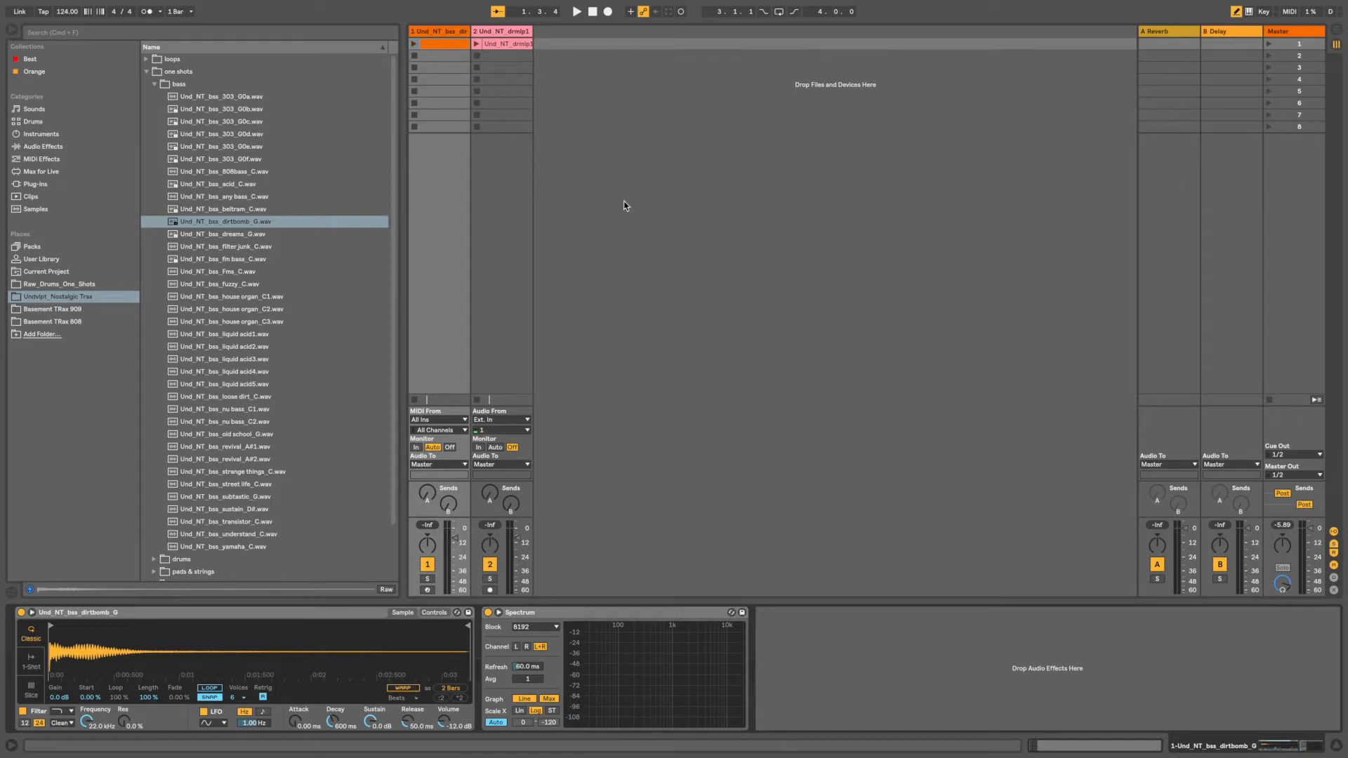
- Draw bass notes A2 at 1.1.1, C3 at 1.1.3, B2 at 1.2.1, D3 at 1.2.3 and 1.2.4, C3 at 1.4.1, G2 at 1.4.2 and 1.4.3
{"action": "double_click", "coordinate": [447, 44]}
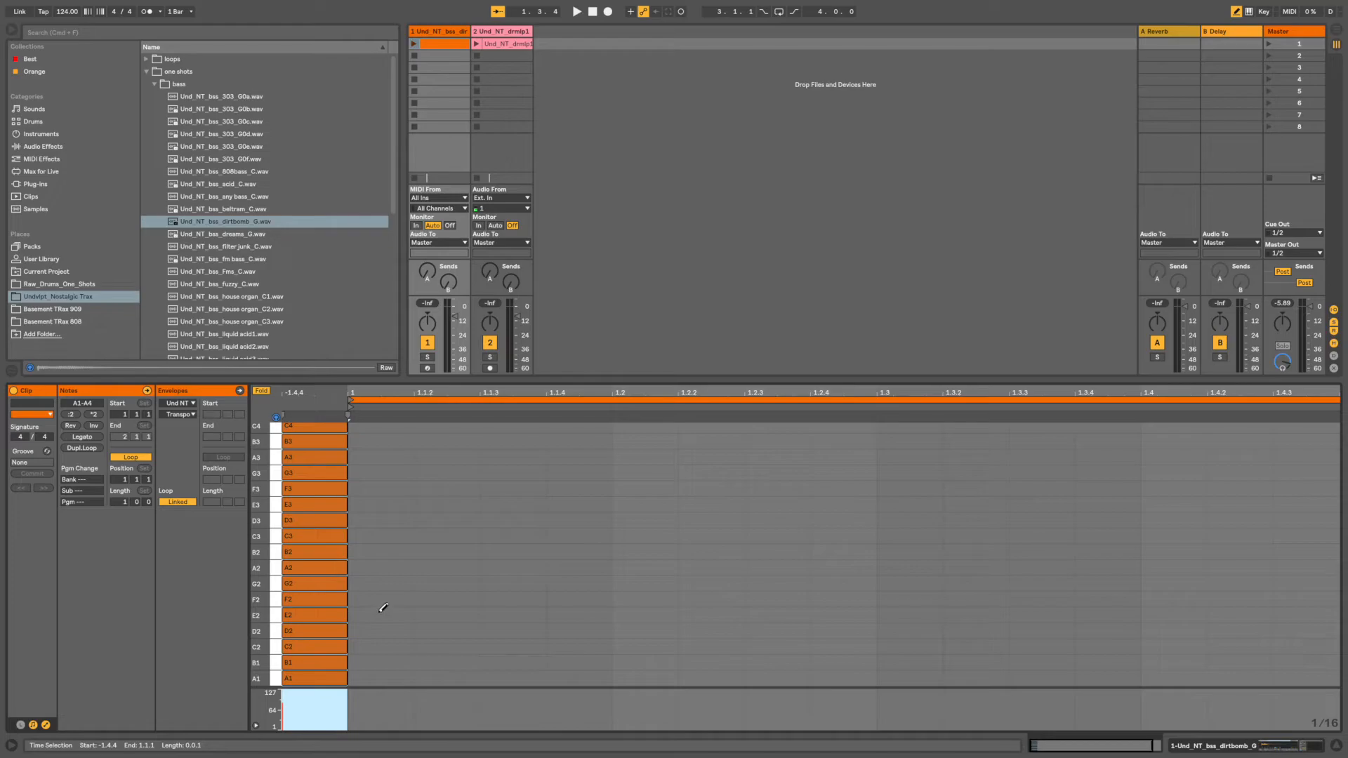
{"action": "left_click", "coordinate": [281, 569]}
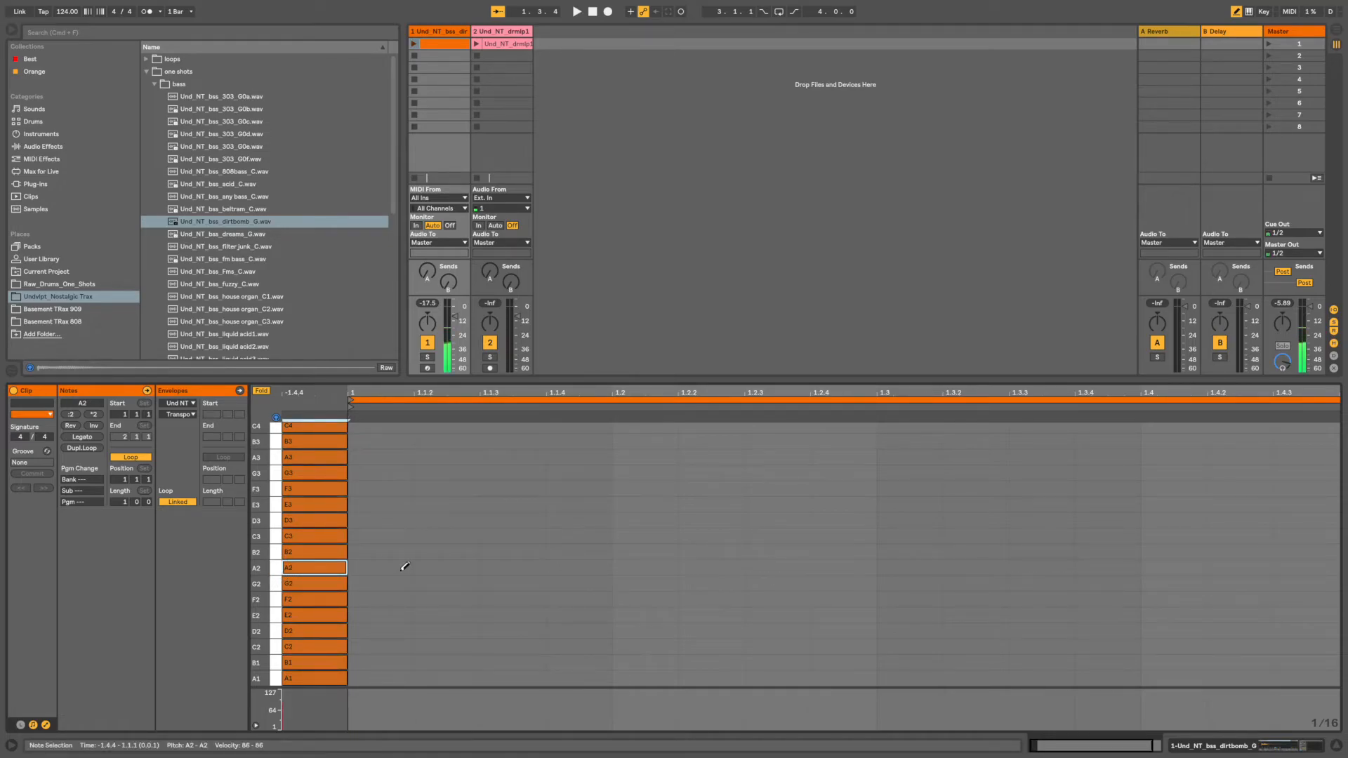
{"action": "left_click", "coordinate": [368, 567]}
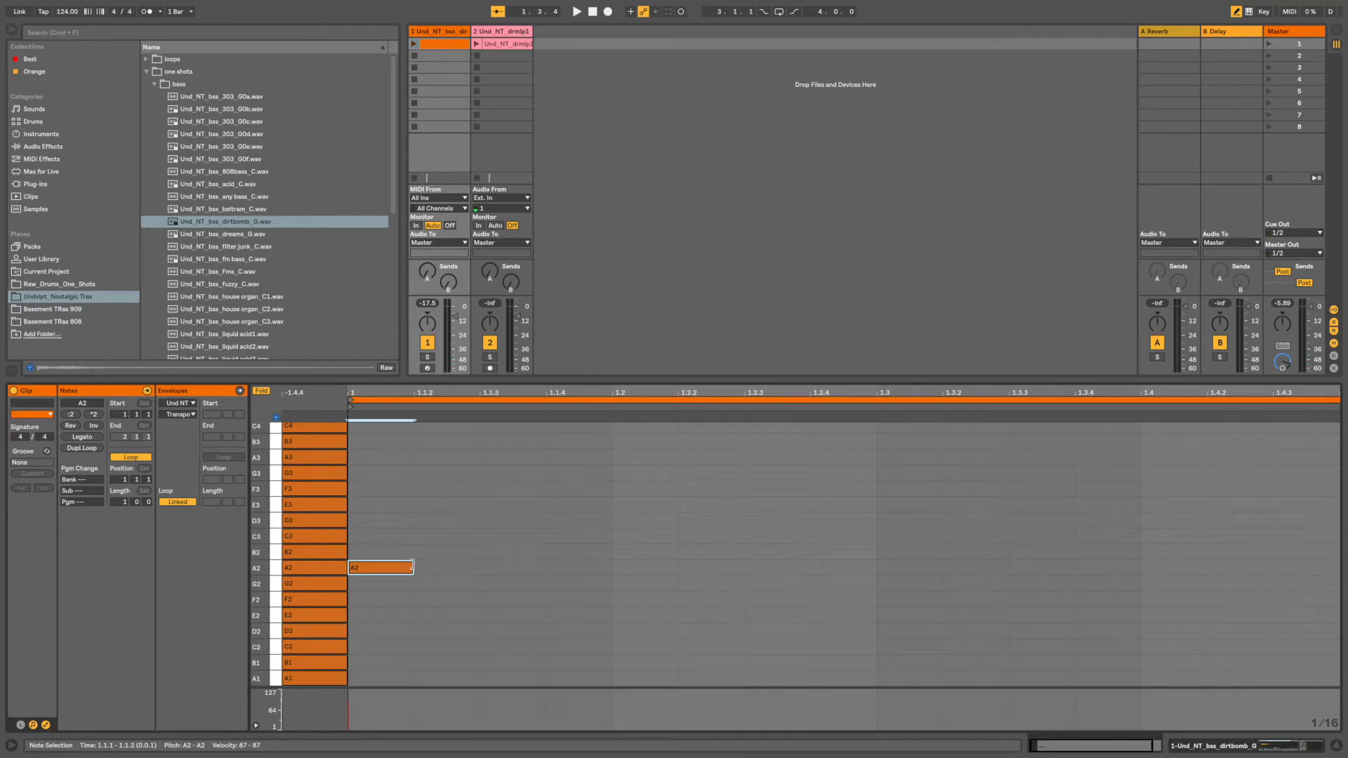
{"action": "left_click", "coordinate": [518, 536]}
{"action": "left_click", "coordinate": [630, 551]}
{"action": "left_click", "coordinate": [772, 520]}
{"action": "left_click", "coordinate": [839, 520]}
{"action": "left_click", "coordinate": [1151, 536]}
{"action": "left_click", "coordinate": [1186, 580]}
{"action": "left_click", "coordinate": [1315, 581]}
{"action": "left_click", "coordinate": [1239, 584]}
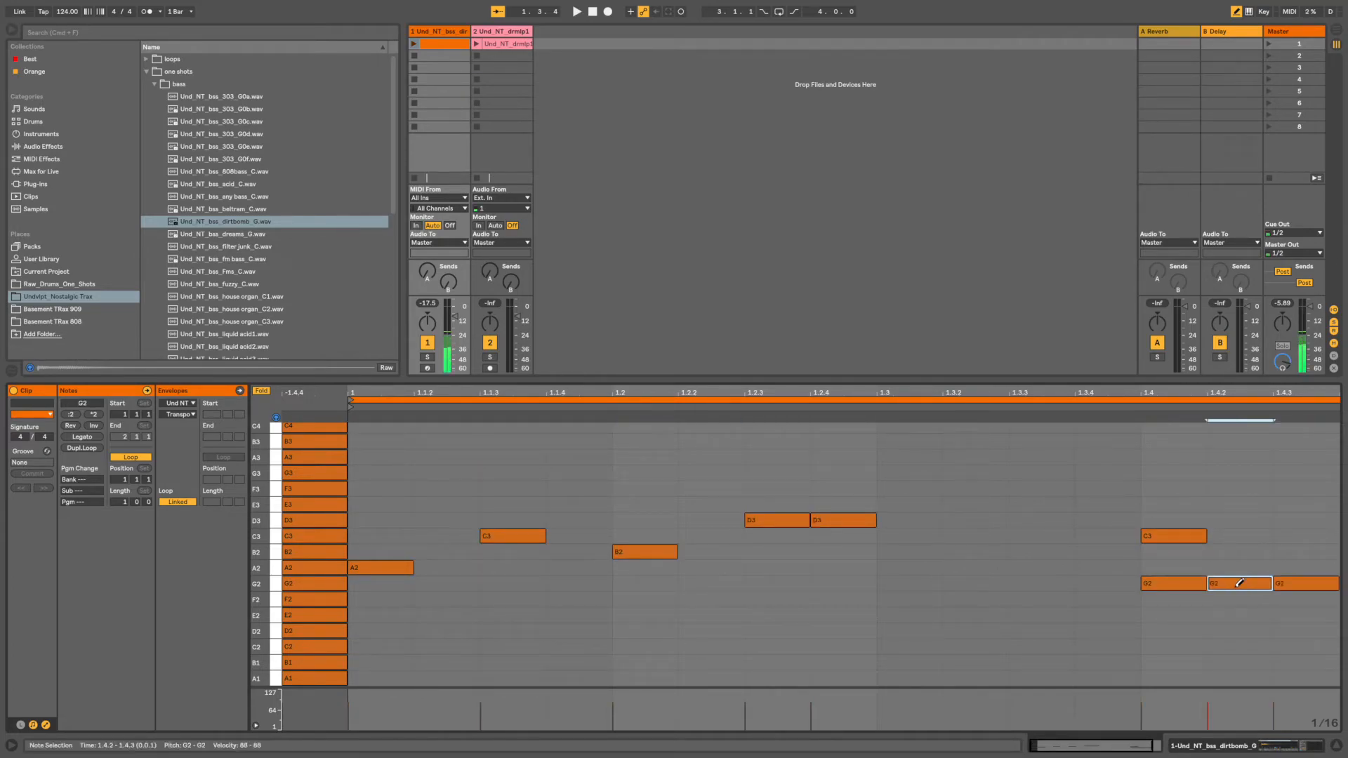
{"action": "left_click", "coordinate": [1169, 587]}
- Add another sixteenth note to the bassline's third beat, placing it on G2 at 1.3.3
{"action": "left_click", "coordinate": [1002, 597]}
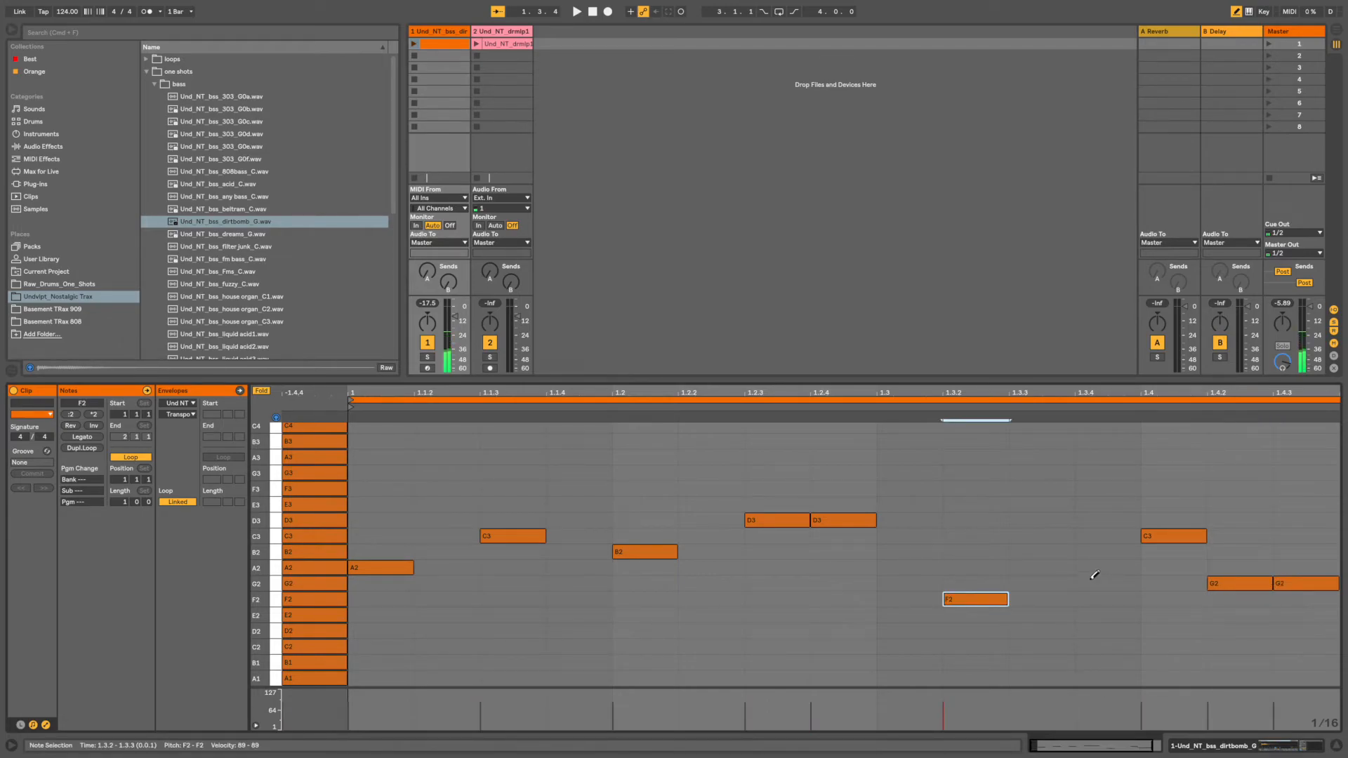
{"action": "key", "text": "Up"}
{"action": "key", "text": "Up"}
{"action": "key", "text": "Right"}
{"action": "key", "text": "Right"}
{"action": "key", "text": "Left"}
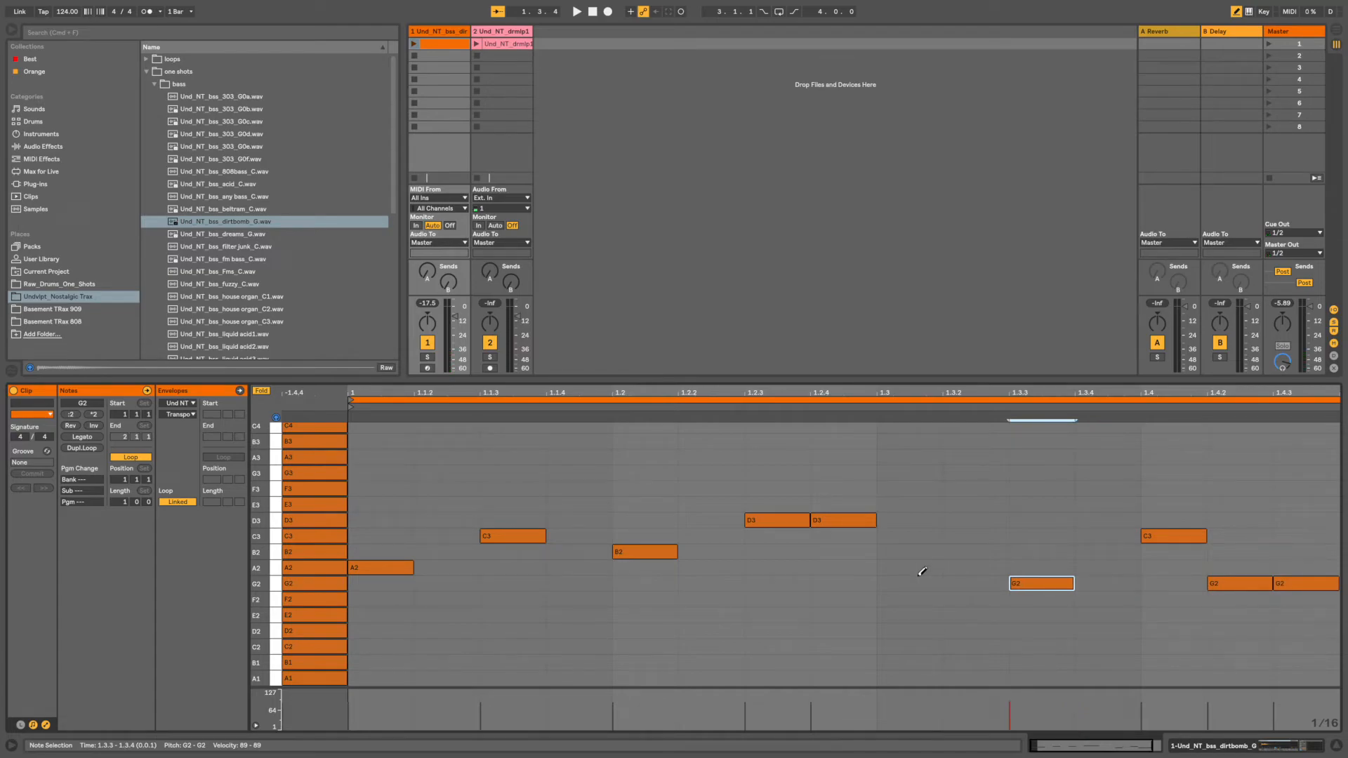
- Play the bass clip with the drum loop and lengthen the A2 at 1.1.1 to end at 1.1.3
{"action": "left_click", "coordinate": [413, 45]}
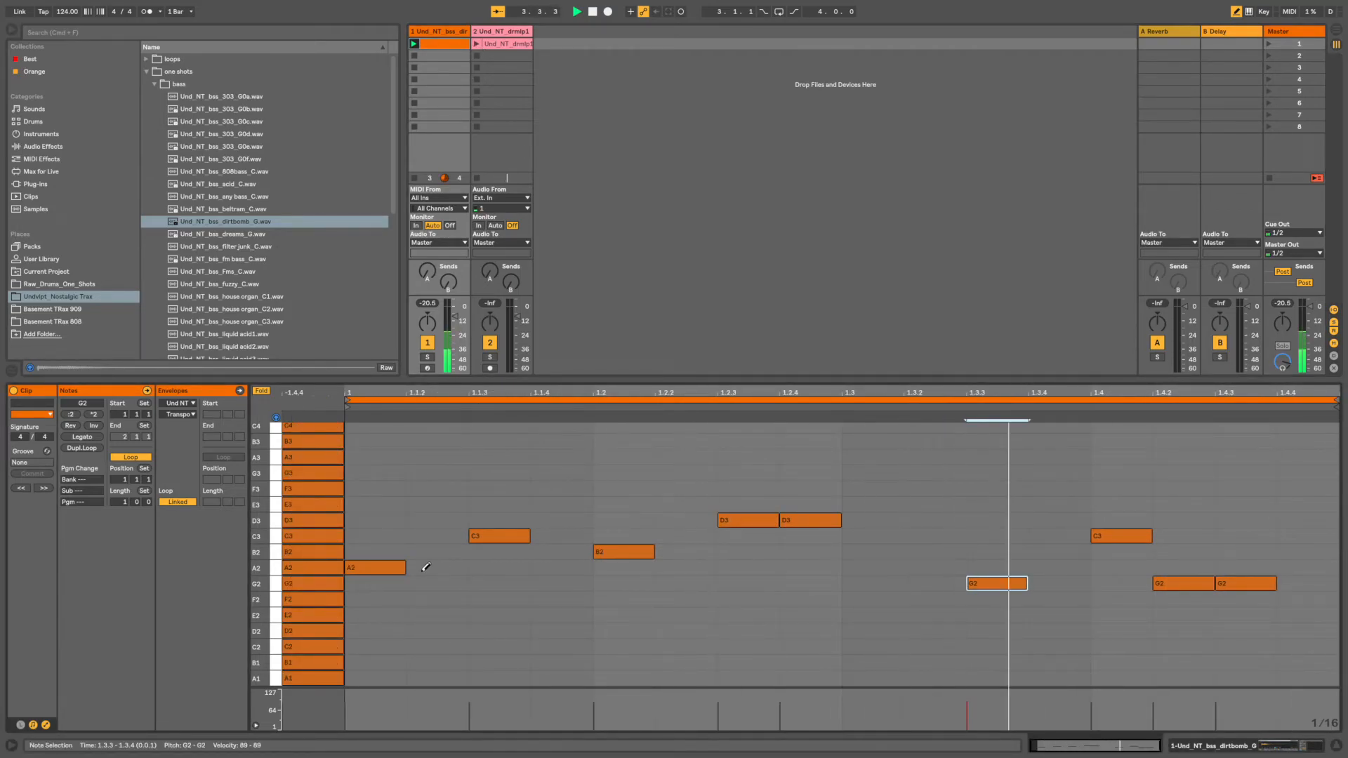
{"action": "left_click_drag", "start_coordinate": [405, 568], "coordinate": [467, 567]}
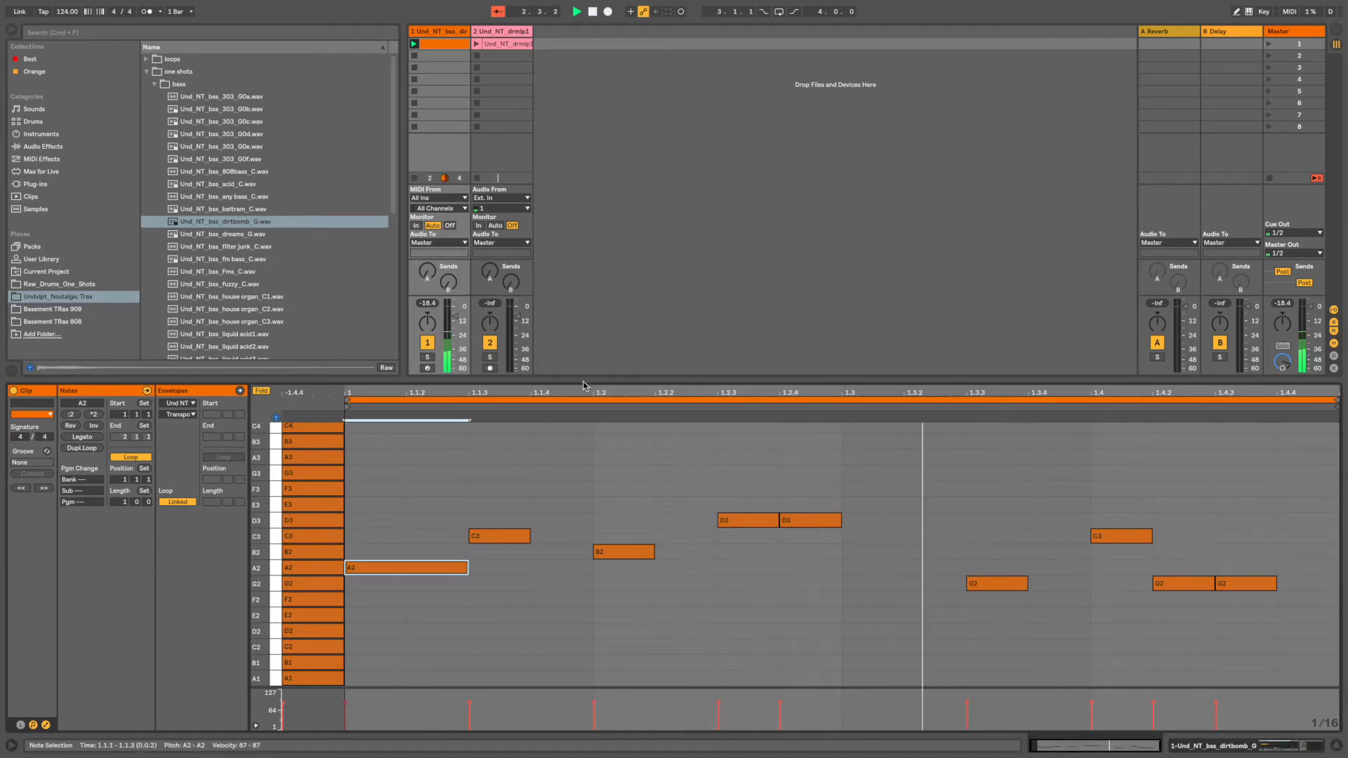
{"action": "left_click", "coordinate": [476, 44]}
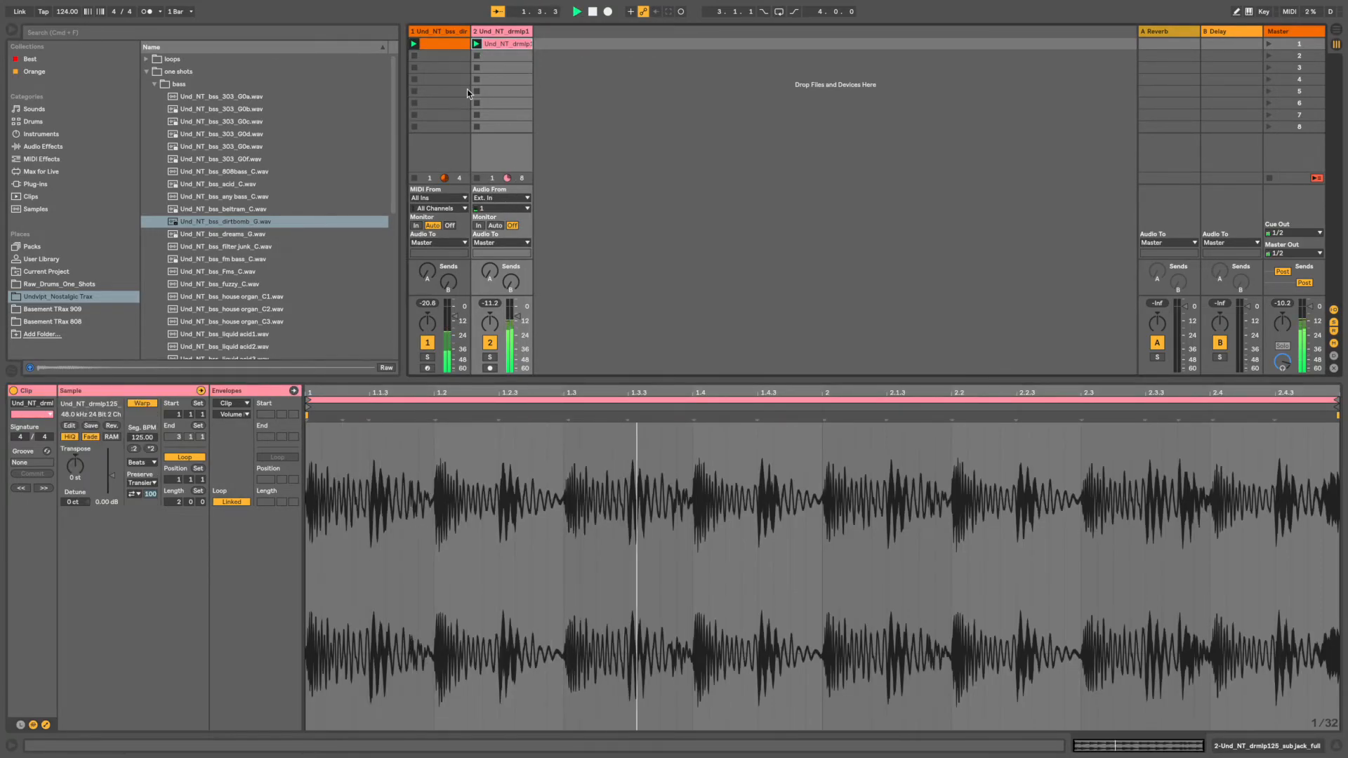
{"action": "left_click", "coordinate": [442, 47]}
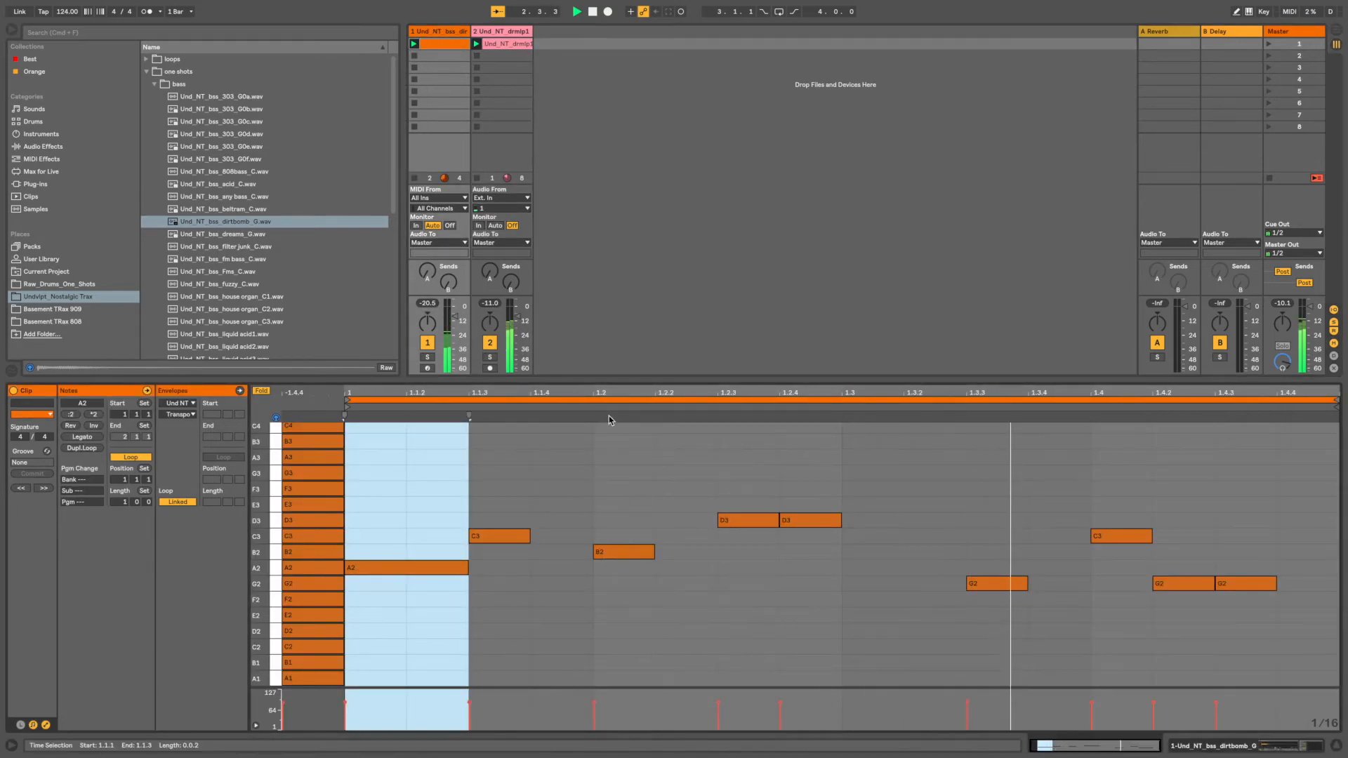
- Switch the dirtbomb bass sampler to 1-Shot mode, listen to it with the drums, and stop playback
{"action": "left_click", "coordinate": [455, 310]}
{"action": "key", "text": "shift+Tab"}
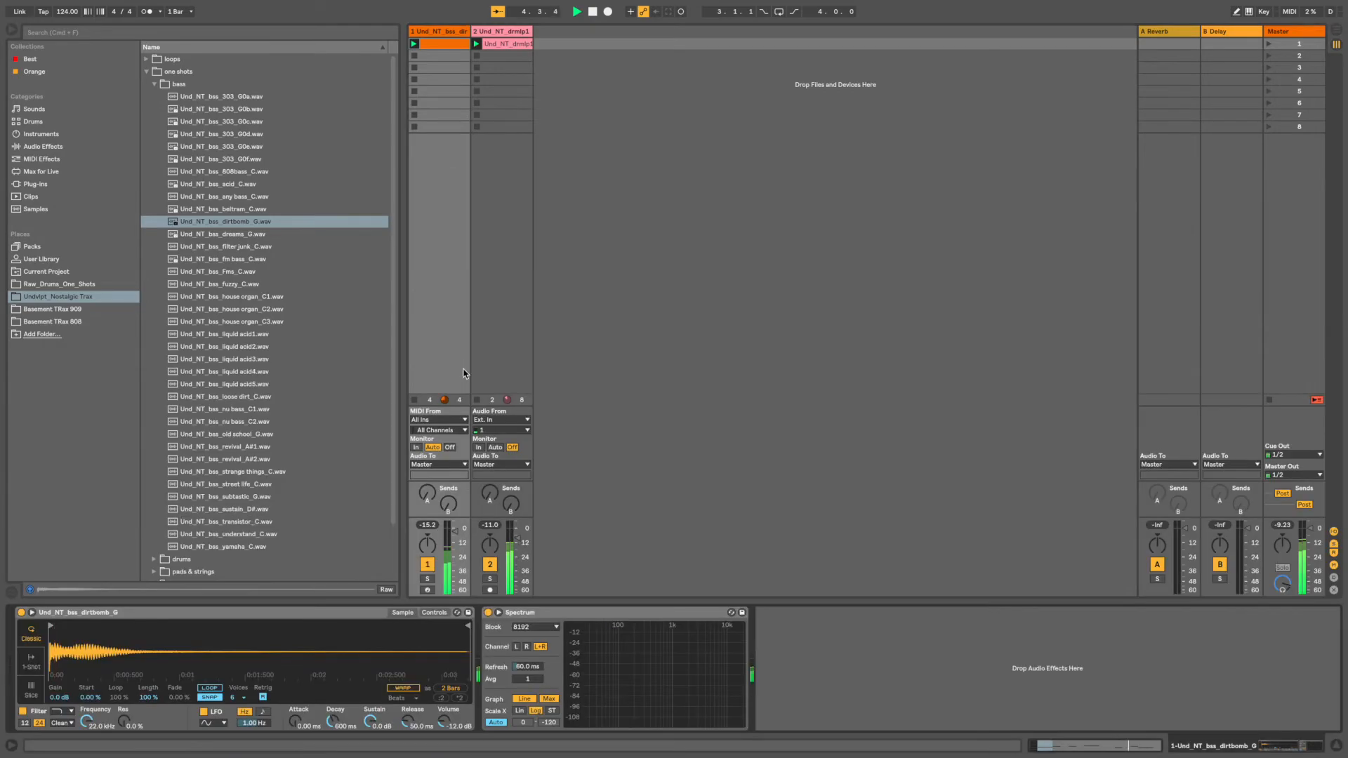
{"action": "left_click", "coordinate": [31, 662]}
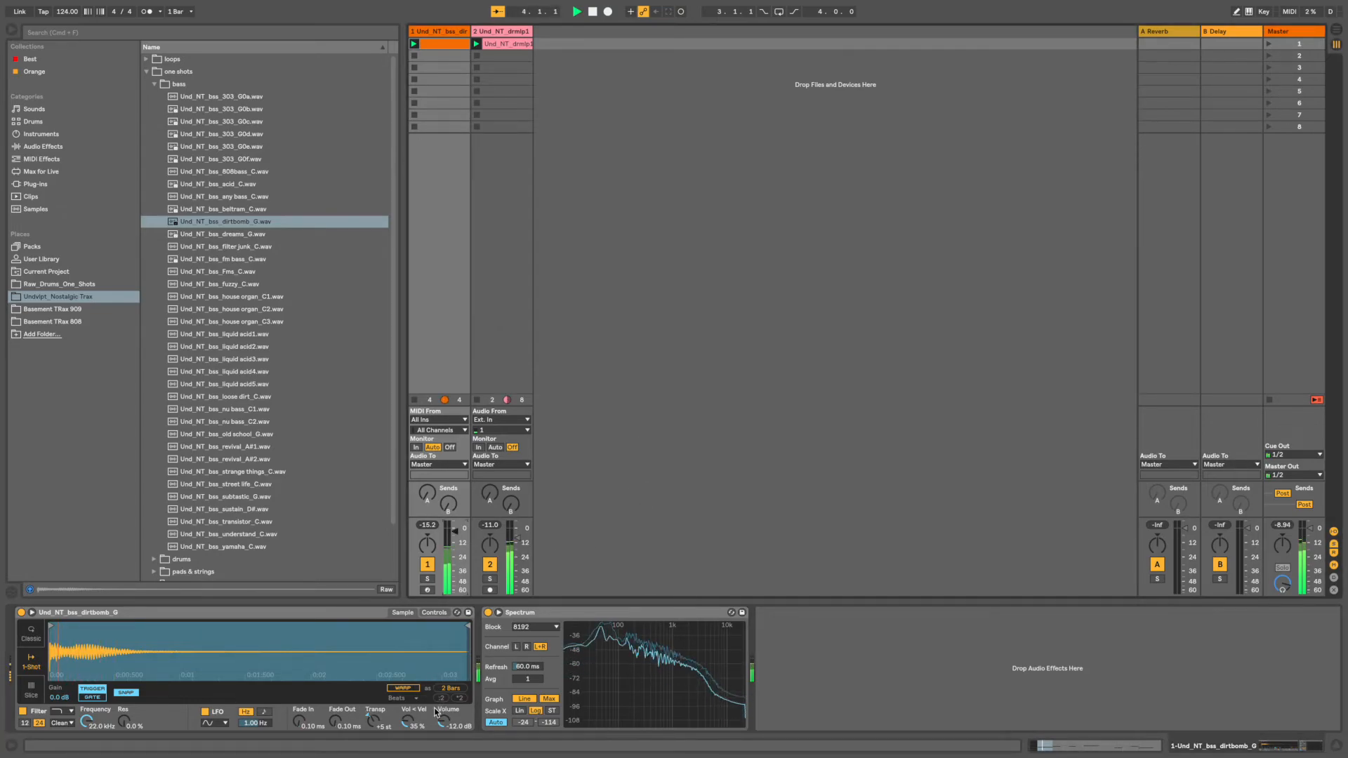
{"action": "key", "text": "space"}
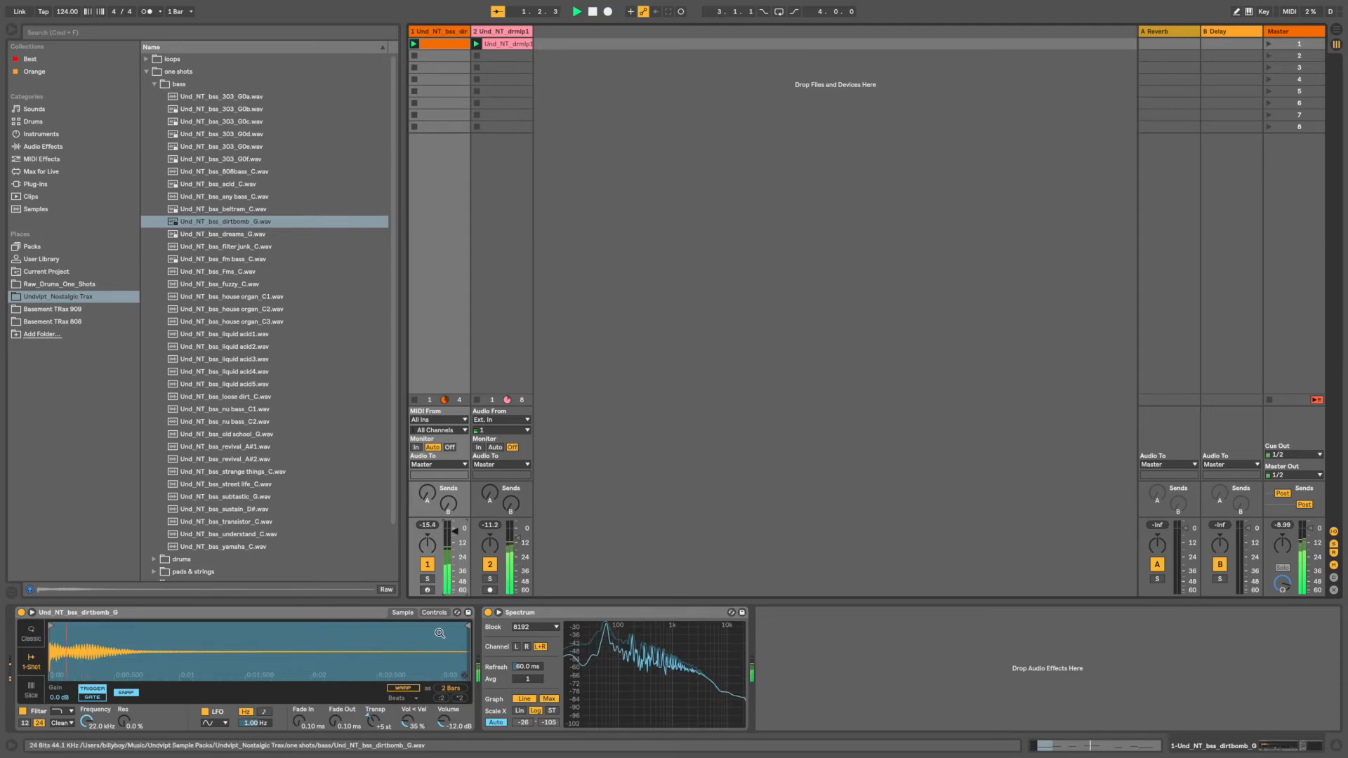
{"action": "key", "text": "space"}
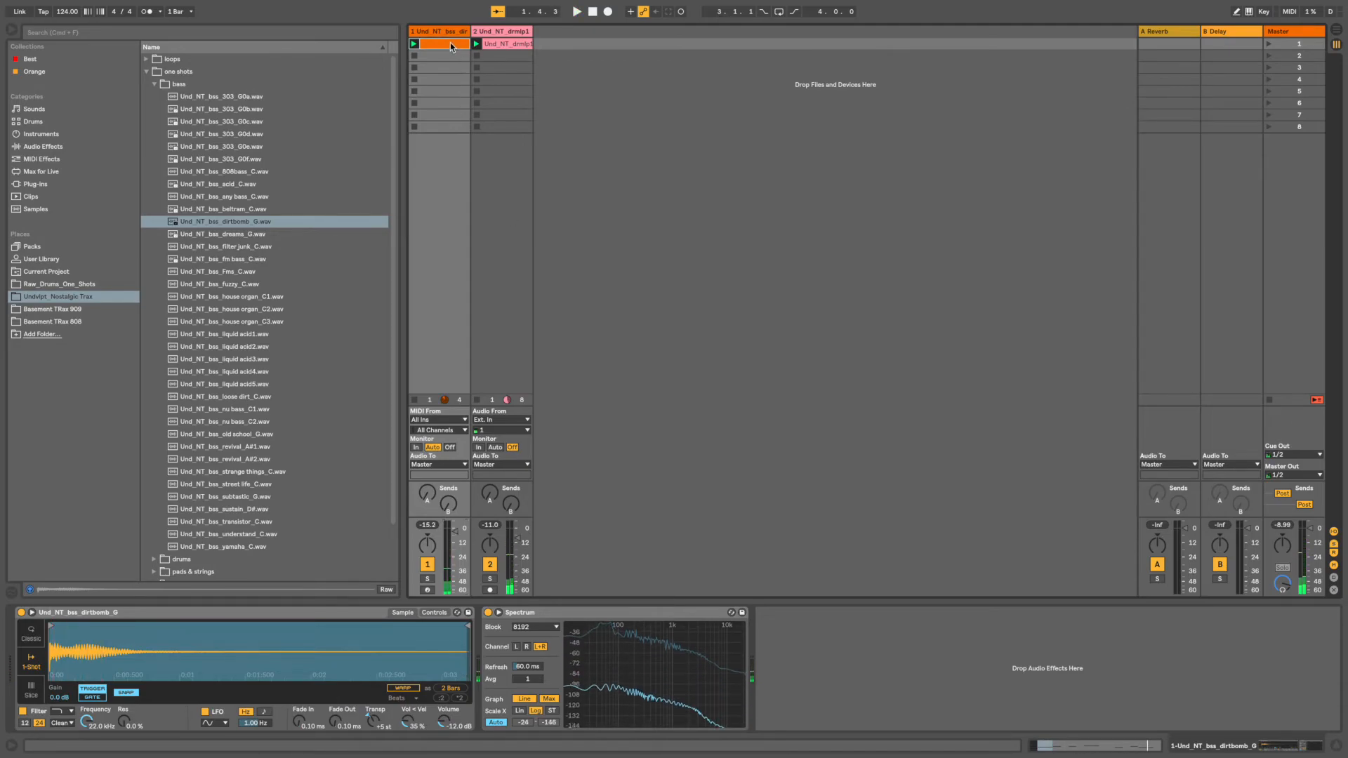
- Set the bass clip's loop to the second half of the bar, from 1.3.1 with length 0.2.0, and play it
{"action": "double_click", "coordinate": [438, 45]}
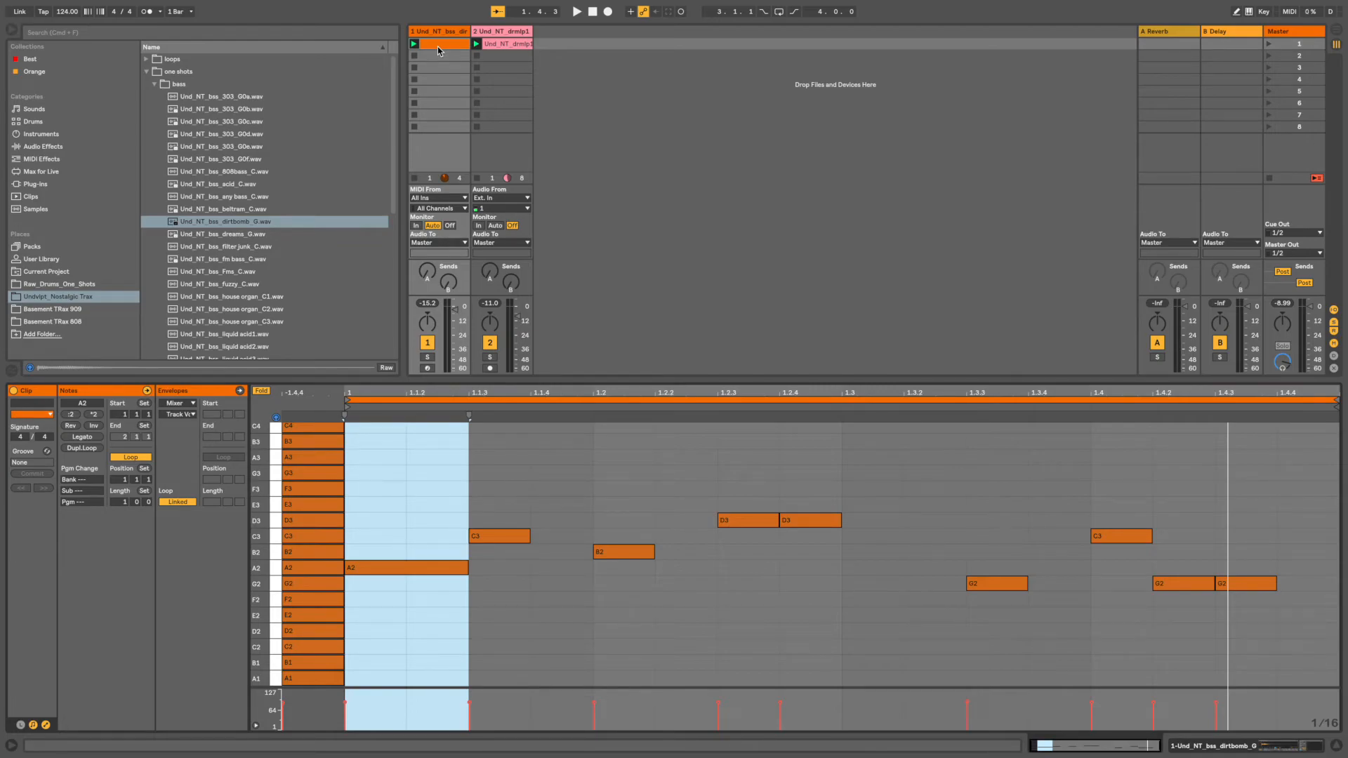
{"action": "left_click_drag", "start_coordinate": [842, 455], "coordinate": [1334, 455]}
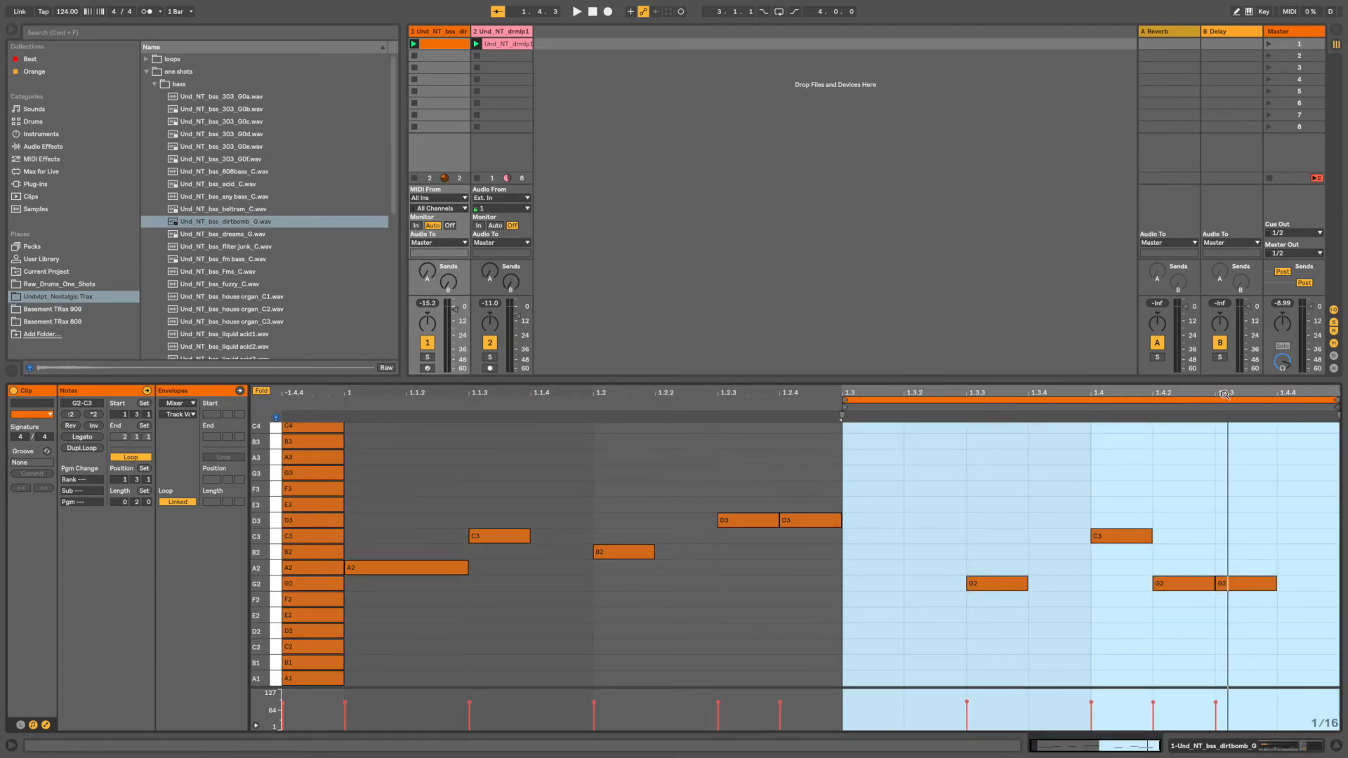
{"action": "key", "text": "space"}
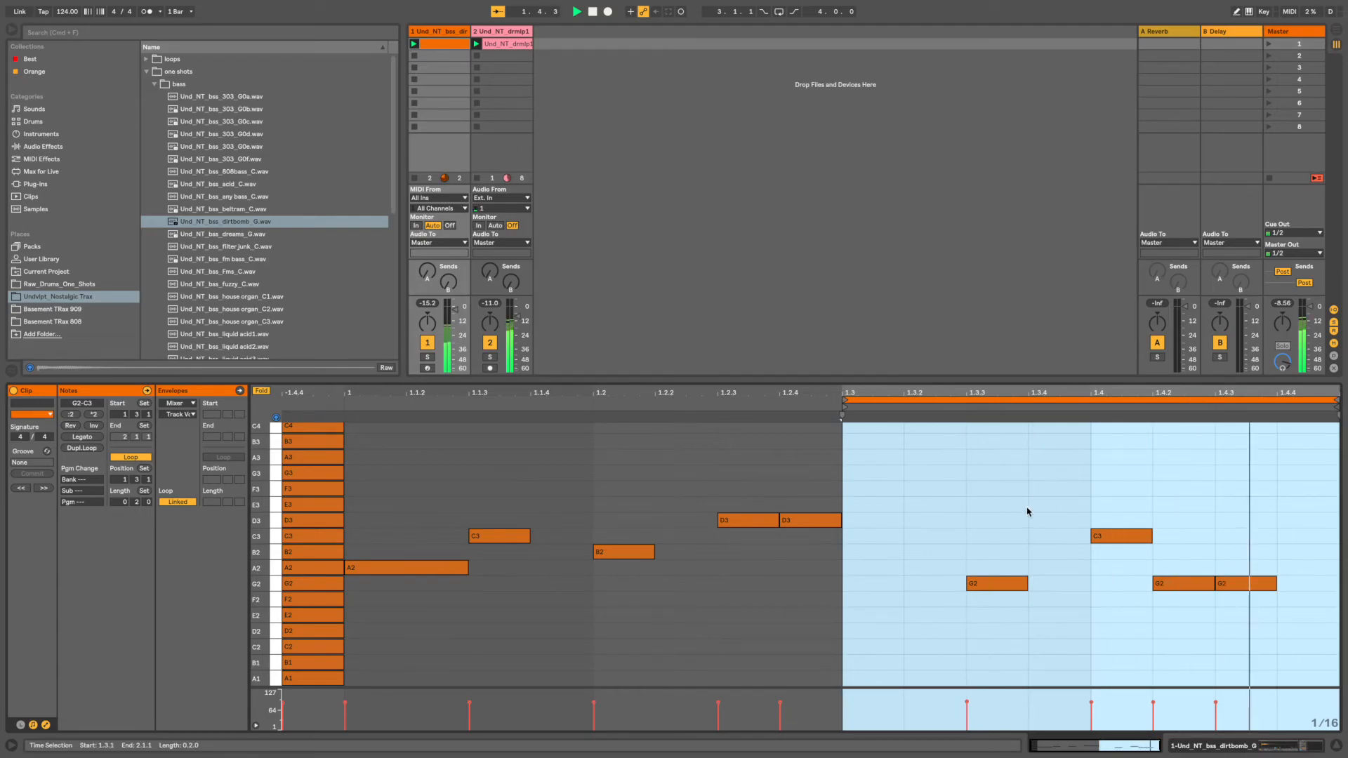
{"action": "mouse_move", "coordinate": [948, 399]}
{"action": "left_mouse_down"}
{"action": "mouse_move", "coordinate": [699, 398]}
{"action": "mouse_move", "coordinate": [1024, 430]}
{"action": "mouse_move", "coordinate": [911, 423]}
{"action": "mouse_move", "coordinate": [954, 425]}
{"action": "left_mouse_up"}
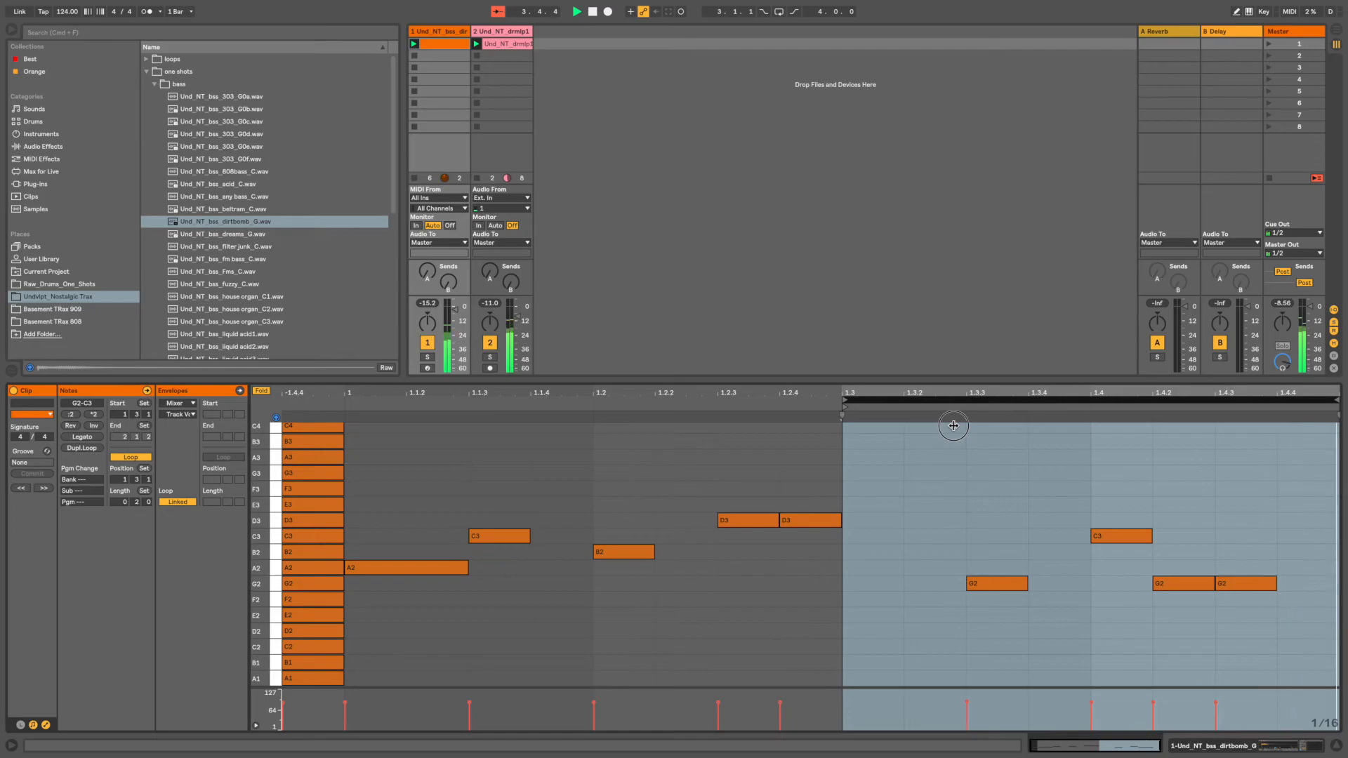
- Move the four notes in the second half of the bar up one scale step, to A2, D3, A2 and A2, while playing the loop
{"action": "left_click", "coordinate": [984, 587]}
{"action": "key", "text": "Up"}
{"action": "key", "text": "space"}
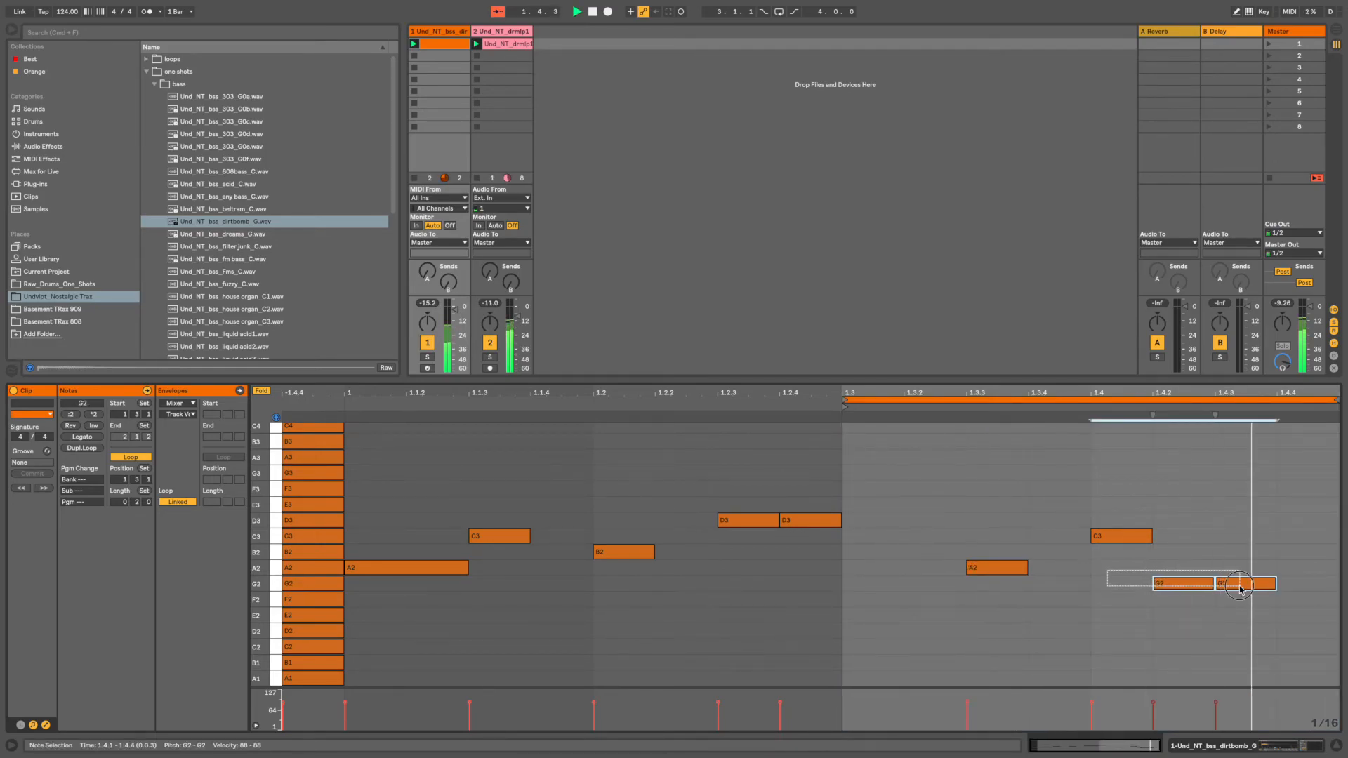
{"action": "key", "text": "Down"}
{"action": "left_click_drag", "start_coordinate": [961, 523], "coordinate": [1249, 600]}
{"action": "key", "text": "Up"}
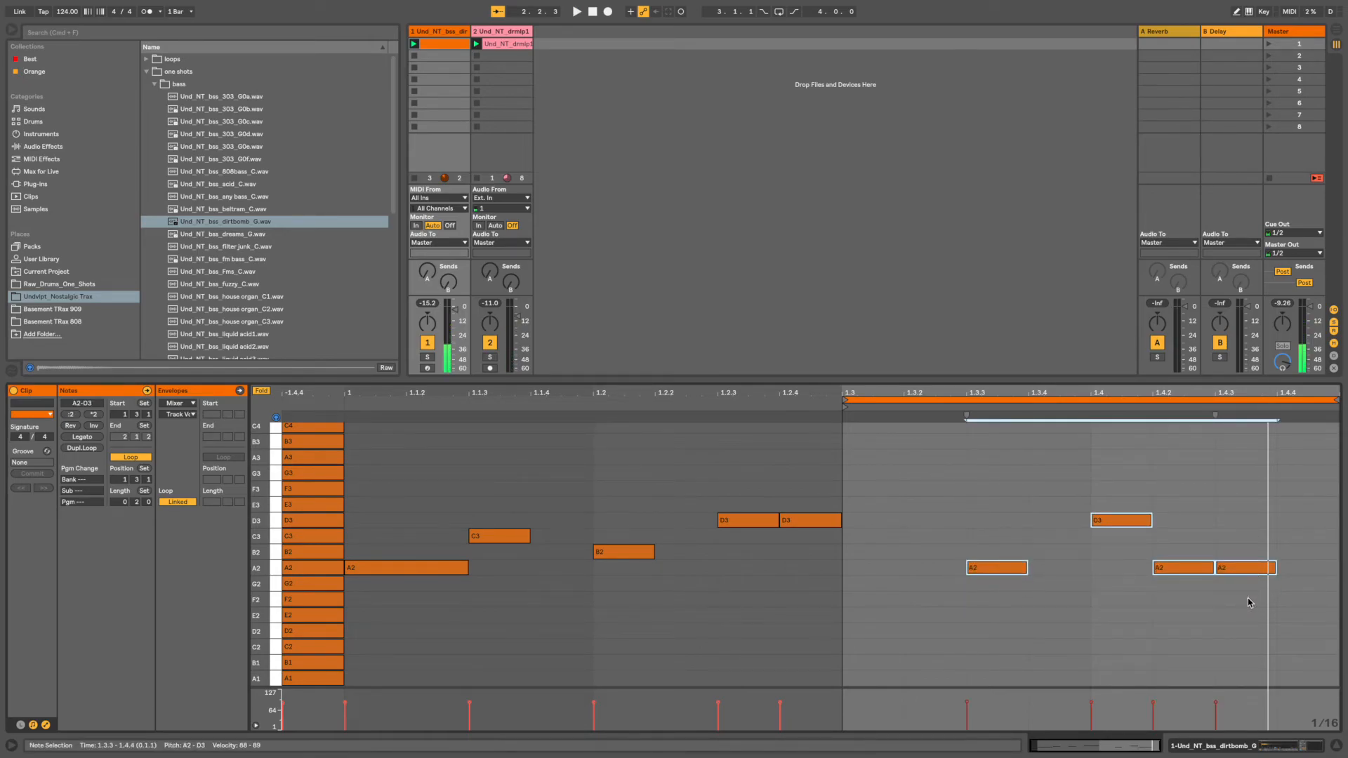
{"action": "left_click", "coordinate": [1094, 556]}
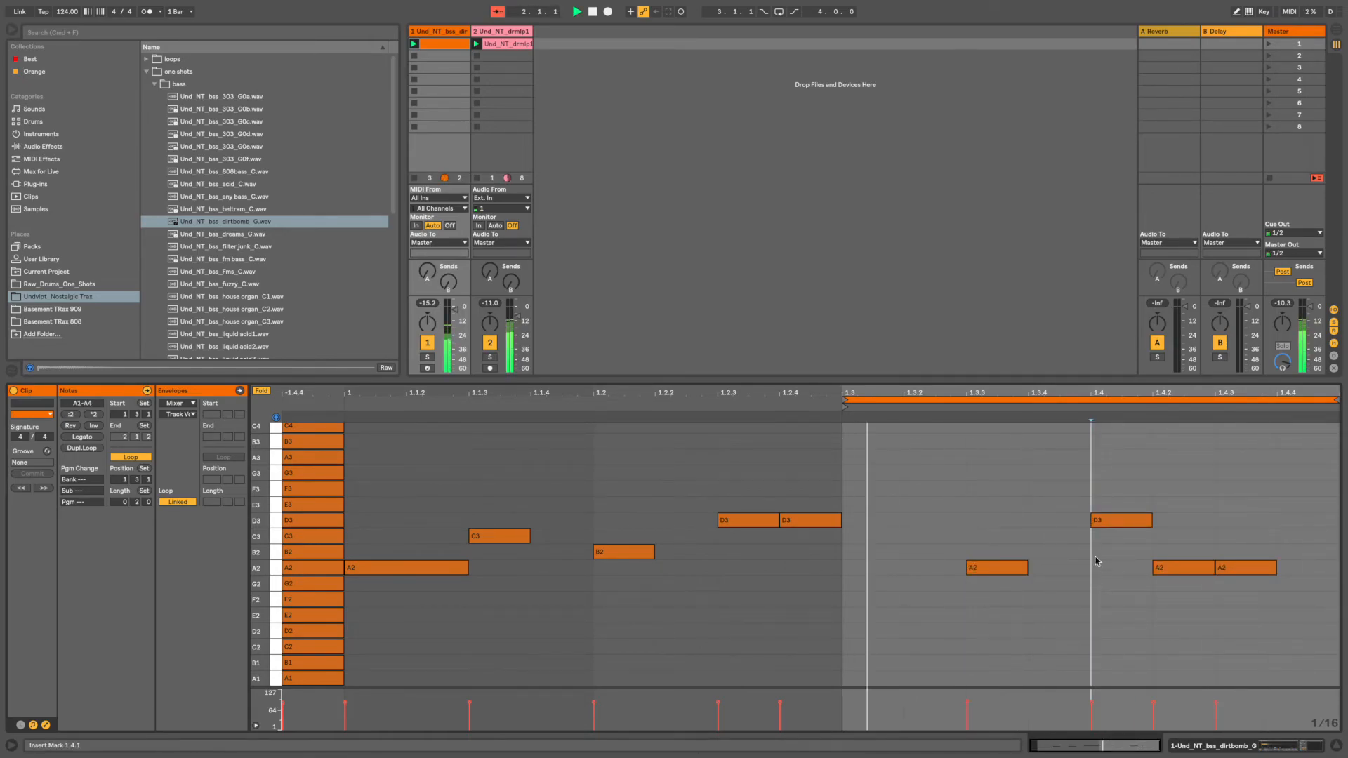
- Deactivate the D3 note at 1.4.1, enlarge the velocity editor below the notes, and play the loop
{"action": "left_click", "coordinate": [1116, 521]}
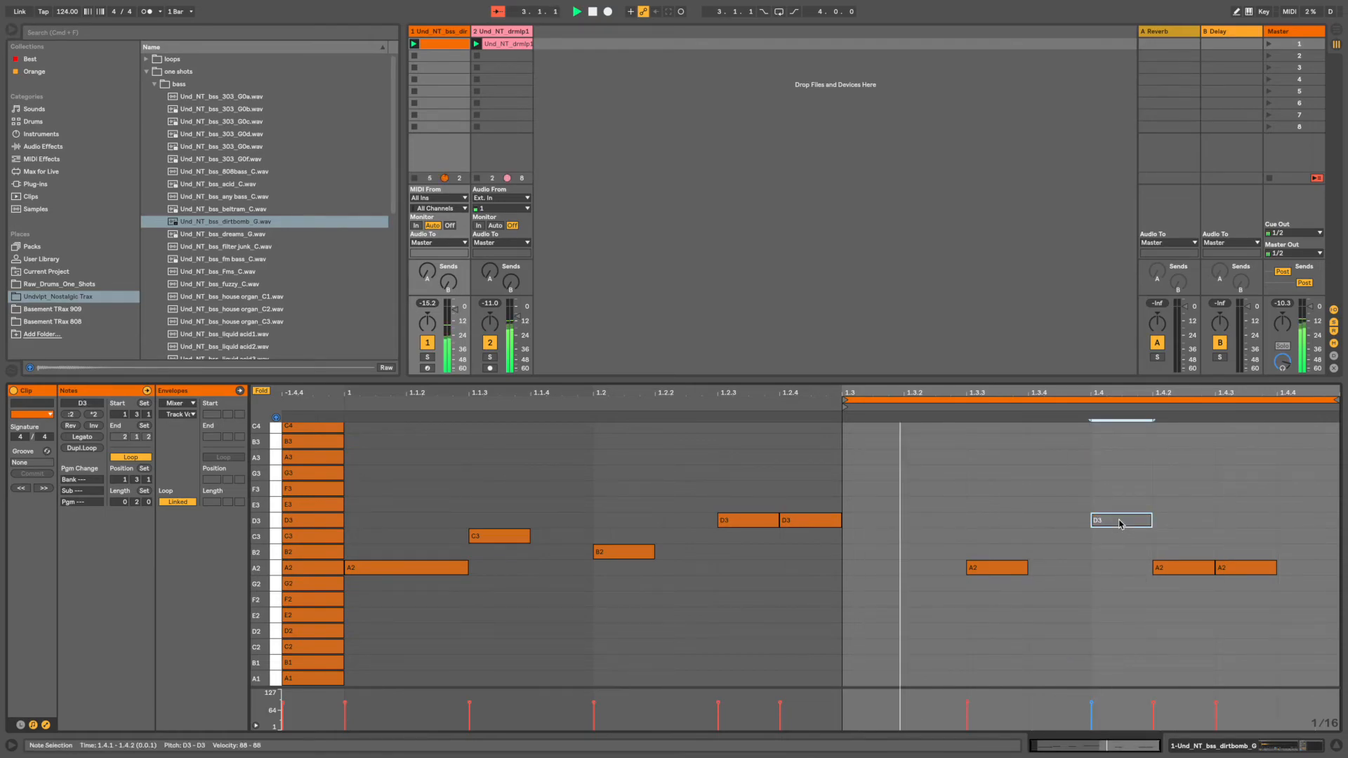
{"action": "left_click", "coordinate": [1093, 552]}
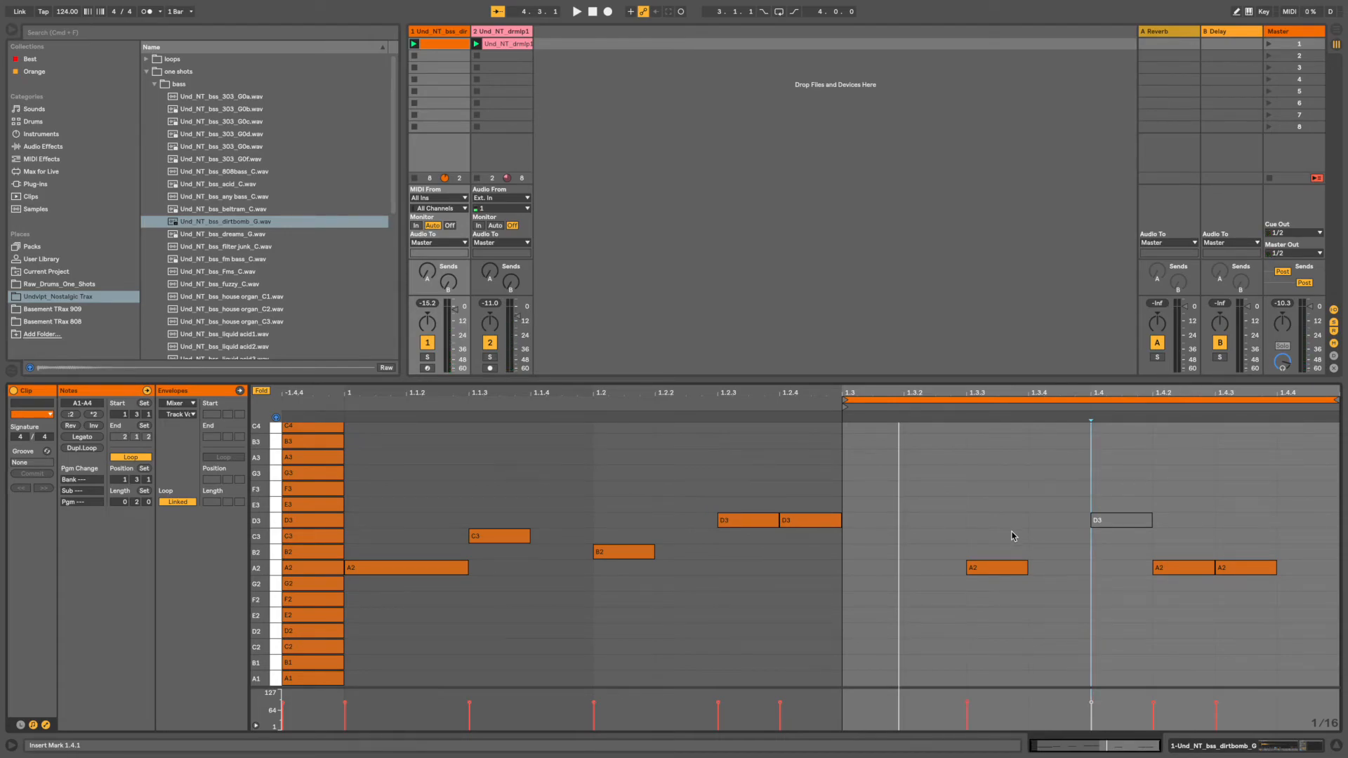
{"action": "left_click_drag", "start_coordinate": [1102, 689], "coordinate": [1104, 648]}
{"action": "key", "text": "space"}
- Raise the A2 velocities at 1.3.3, to 105, and 1.4.2, then lower the A2 at 1.4.3 to velocity 78 and halve its length
{"action": "mouse_move", "coordinate": [1186, 570]}
{"action": "left_mouse_down"}
{"action": "mouse_move", "coordinate": [1231, 582]}
{"action": "mouse_move", "coordinate": [1186, 551]}
{"action": "left_mouse_up"}
{"action": "left_click_drag", "start_coordinate": [997, 575], "coordinate": [997, 569]}
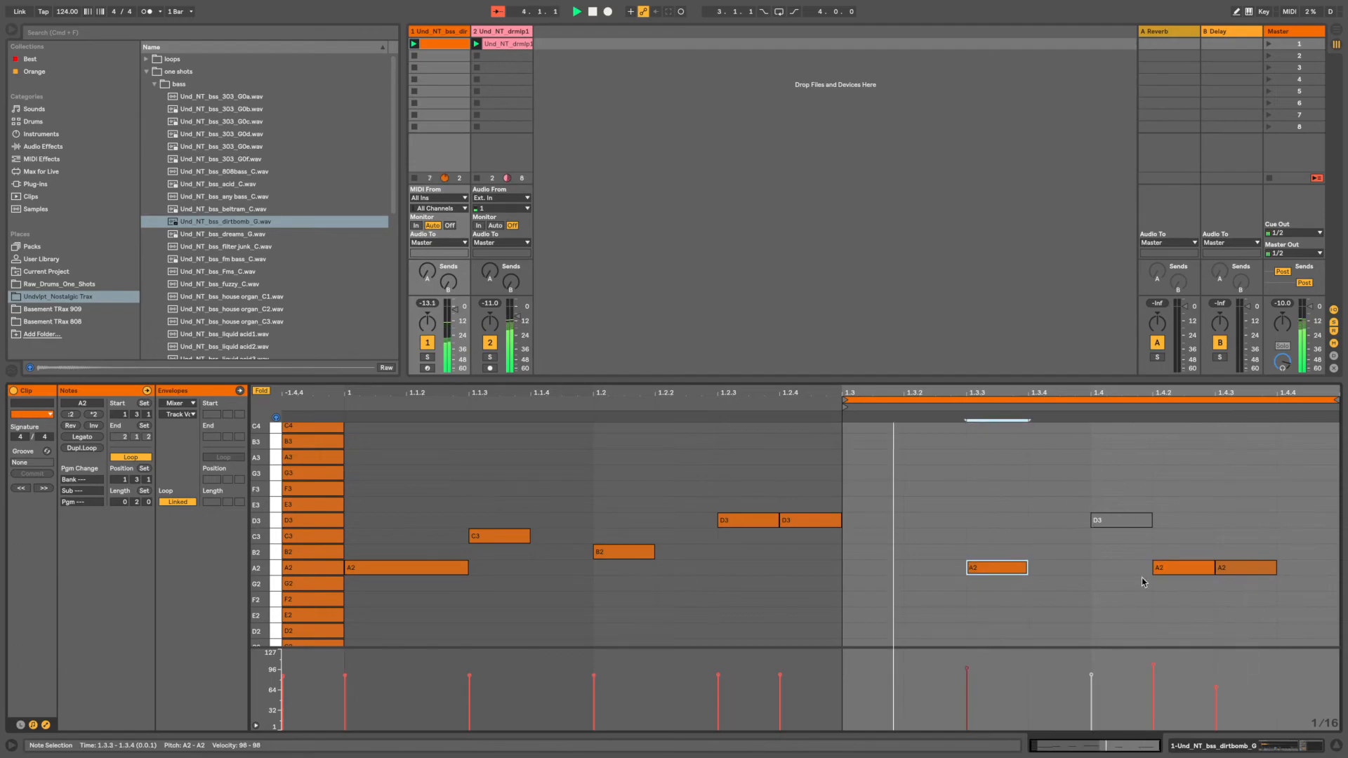
{"action": "left_click_drag", "start_coordinate": [1173, 568], "coordinate": [1248, 570]}
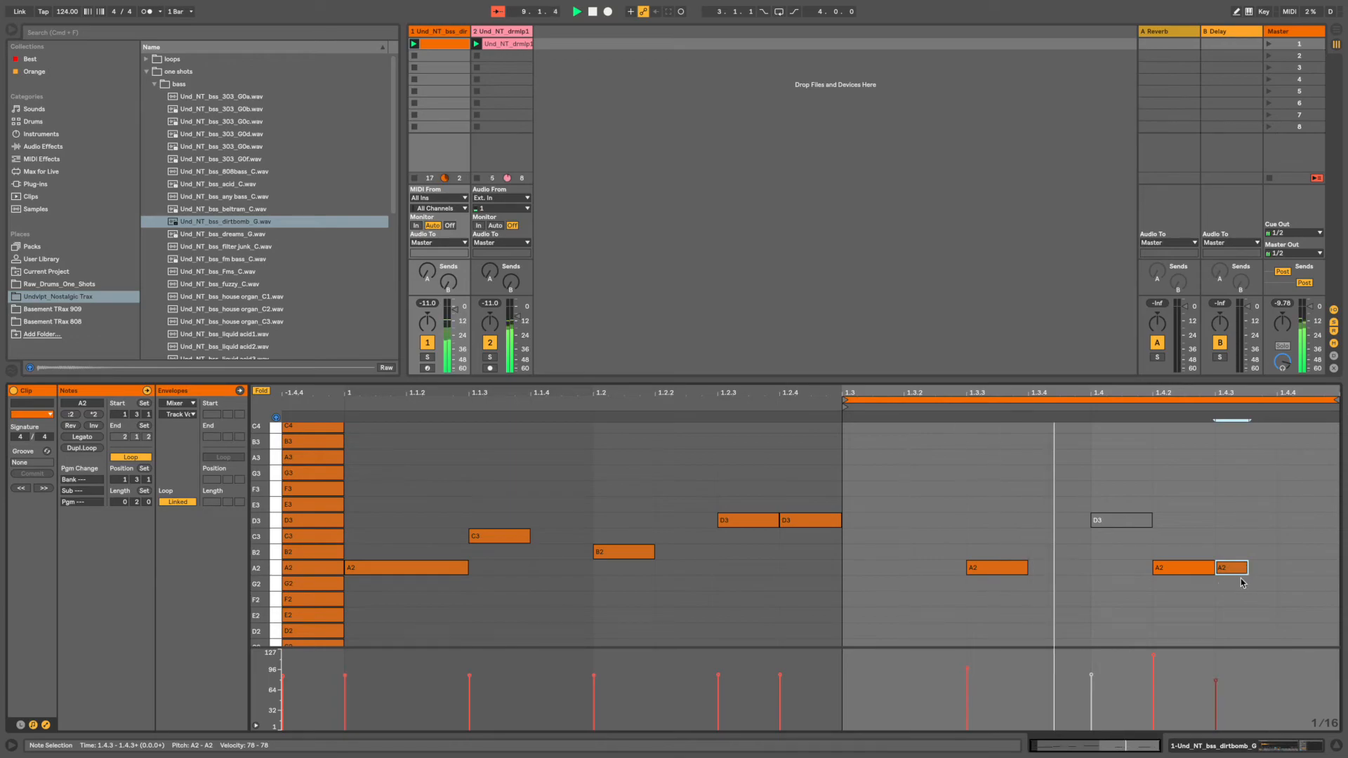
{"action": "left_click", "coordinate": [1009, 573]}
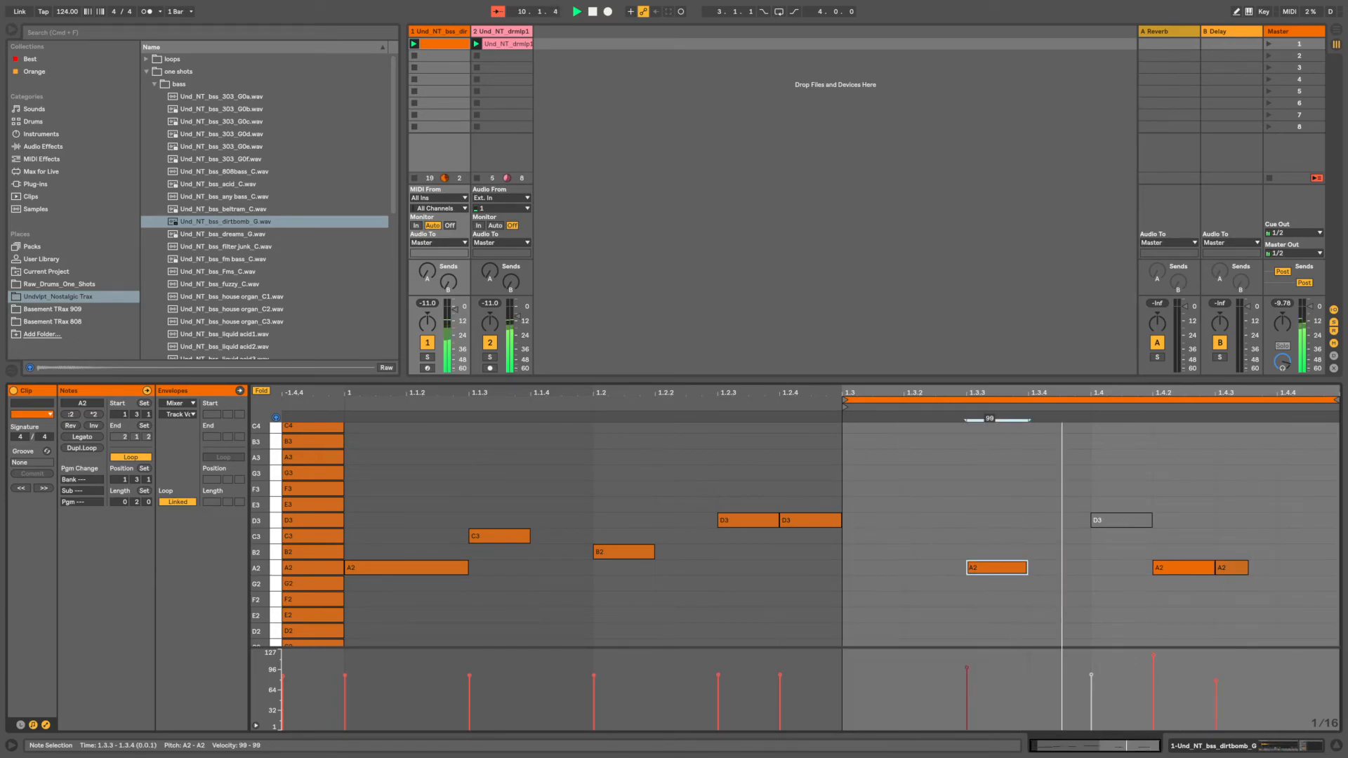
- Set the dirtbomb bass sampler's filter frequency to 2.20 kHz and its resonance to about 45%, stopping playback
{"action": "key", "text": "shift+Tab"}
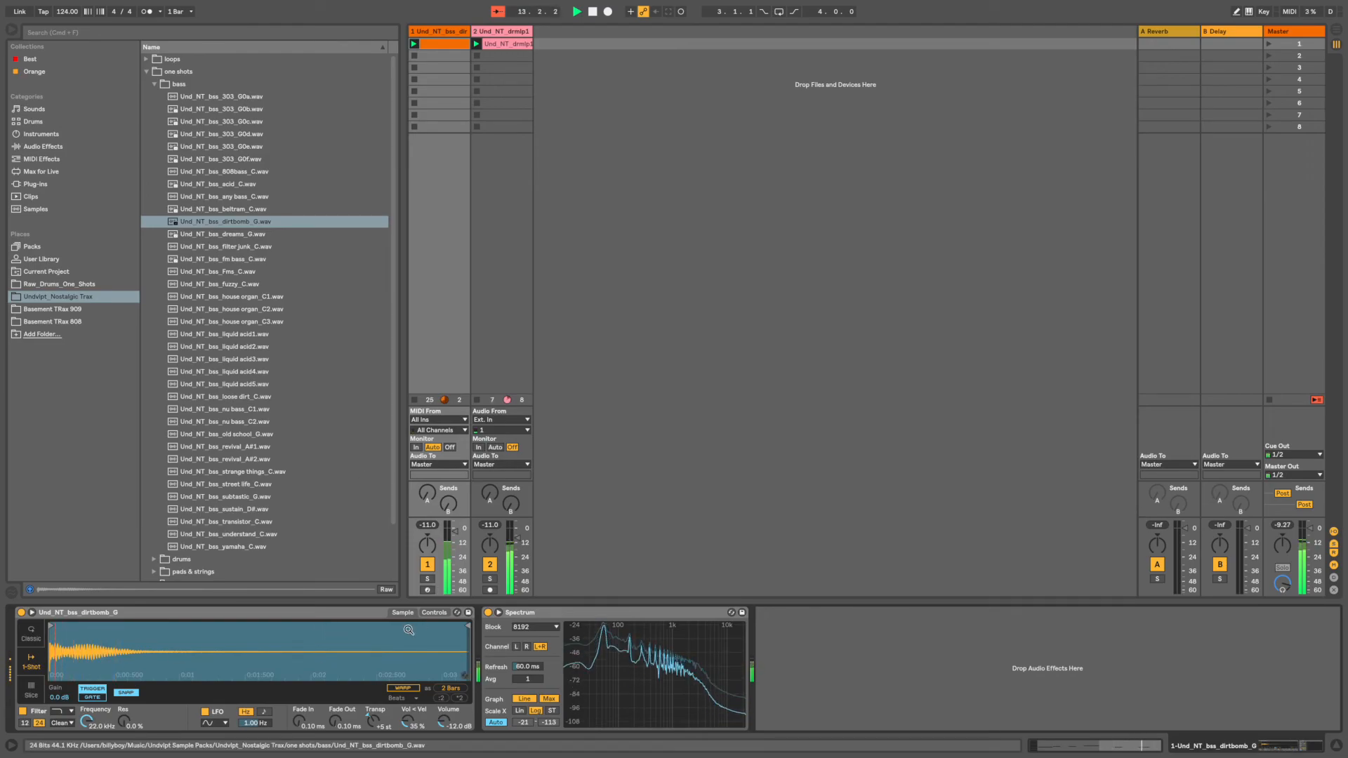
{"action": "left_click", "coordinate": [330, 613]}
{"action": "left_click_drag", "start_coordinate": [87, 721], "coordinate": [86, 754]}
{"action": "key", "text": "space"}
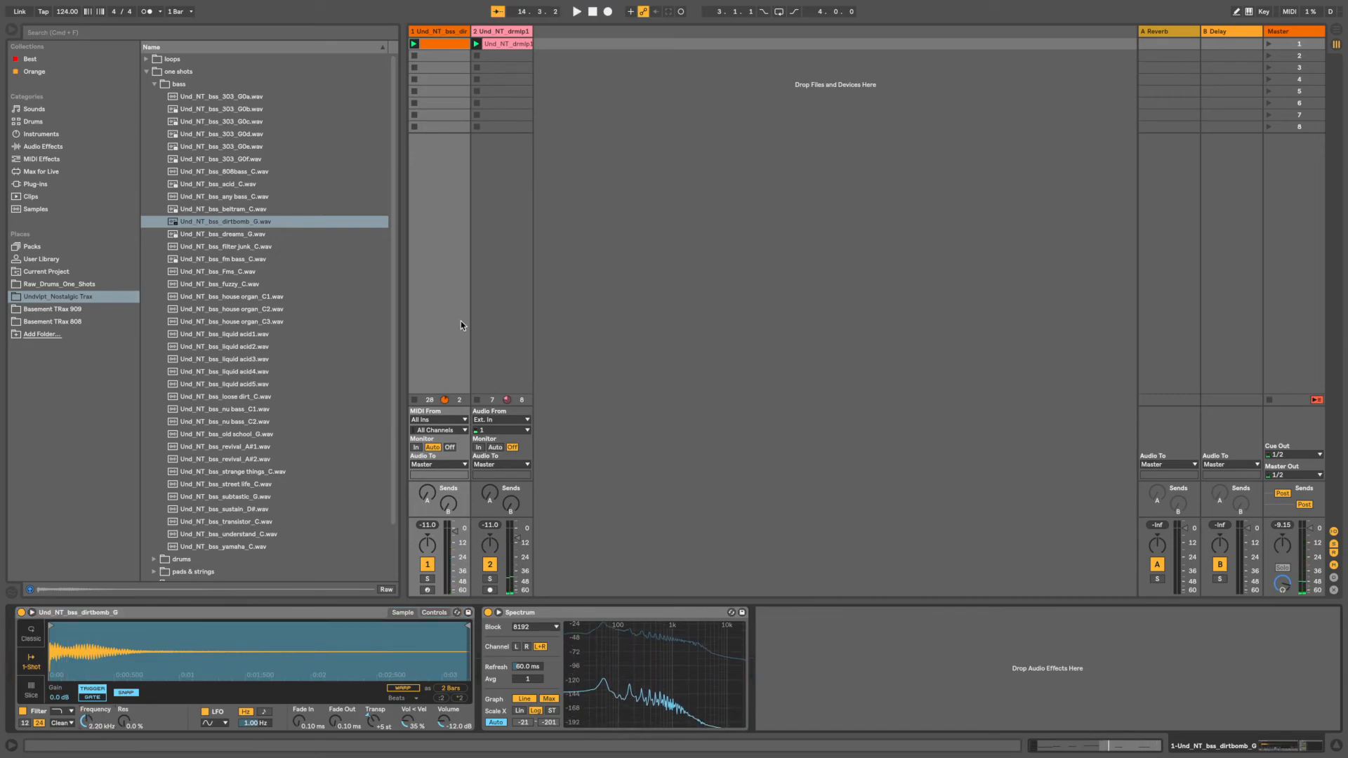
{"action": "left_click_drag", "start_coordinate": [123, 721], "coordinate": [124, 691]}
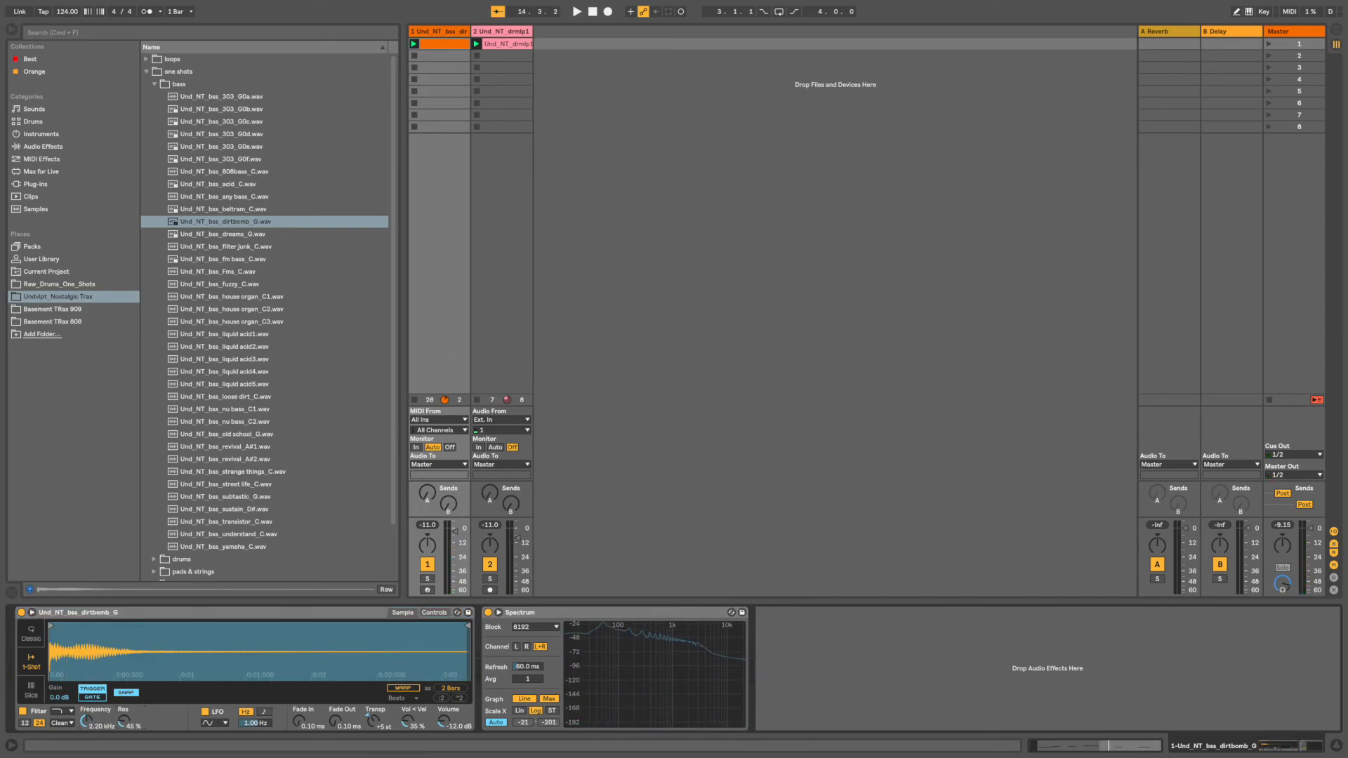
- Play the loop while switching the filter circuit to PRD, with resonance at 56% and drive at 3.43 dB
{"action": "key", "text": "space"}
{"action": "left_click", "coordinate": [62, 723]}
{"action": "left_click", "coordinate": [67, 734]}
{"action": "left_click_drag", "start_coordinate": [154, 722], "coordinate": [154, 711]}
- Set the sampler's LFO to modulate the filter by 6.19, synced to tempo at a rate of 4
{"action": "left_click", "coordinate": [434, 613]}
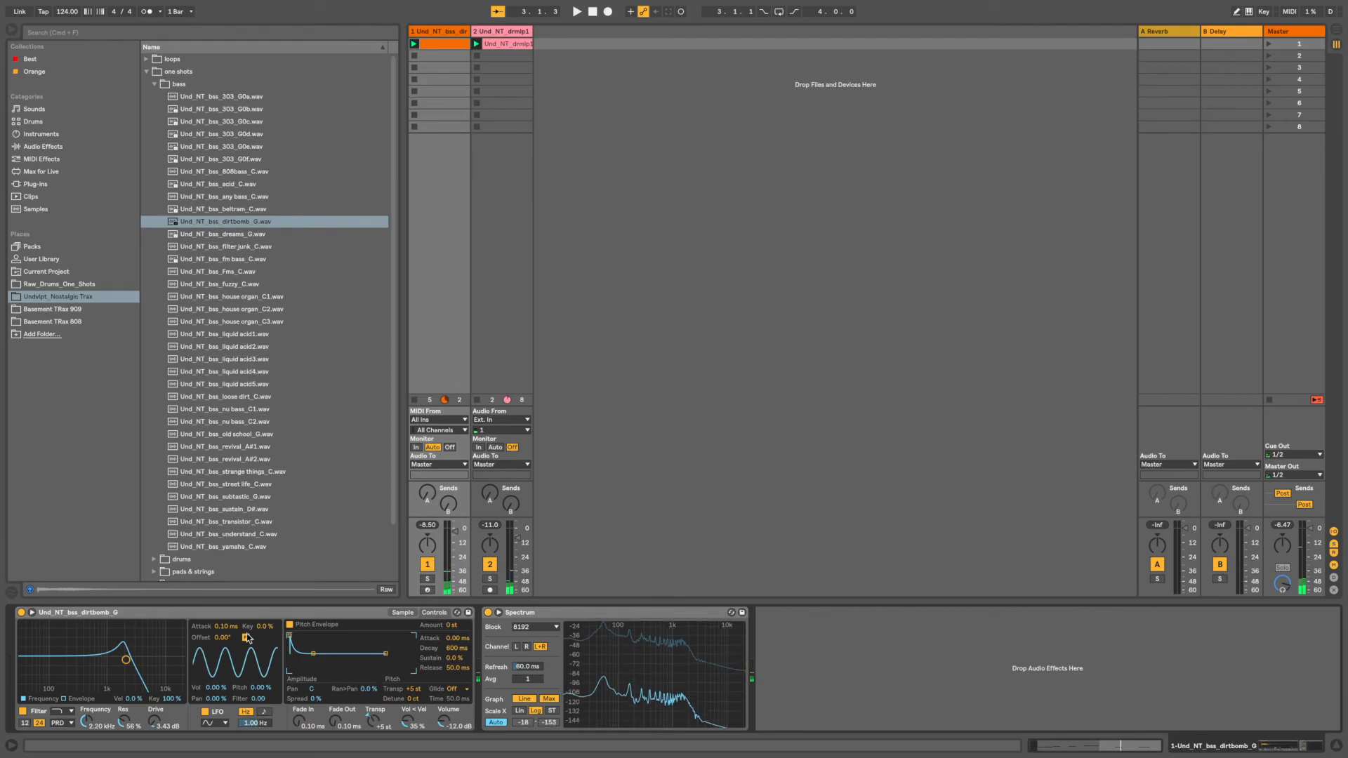
{"action": "left_click_drag", "start_coordinate": [256, 702], "coordinate": [252, 699]}
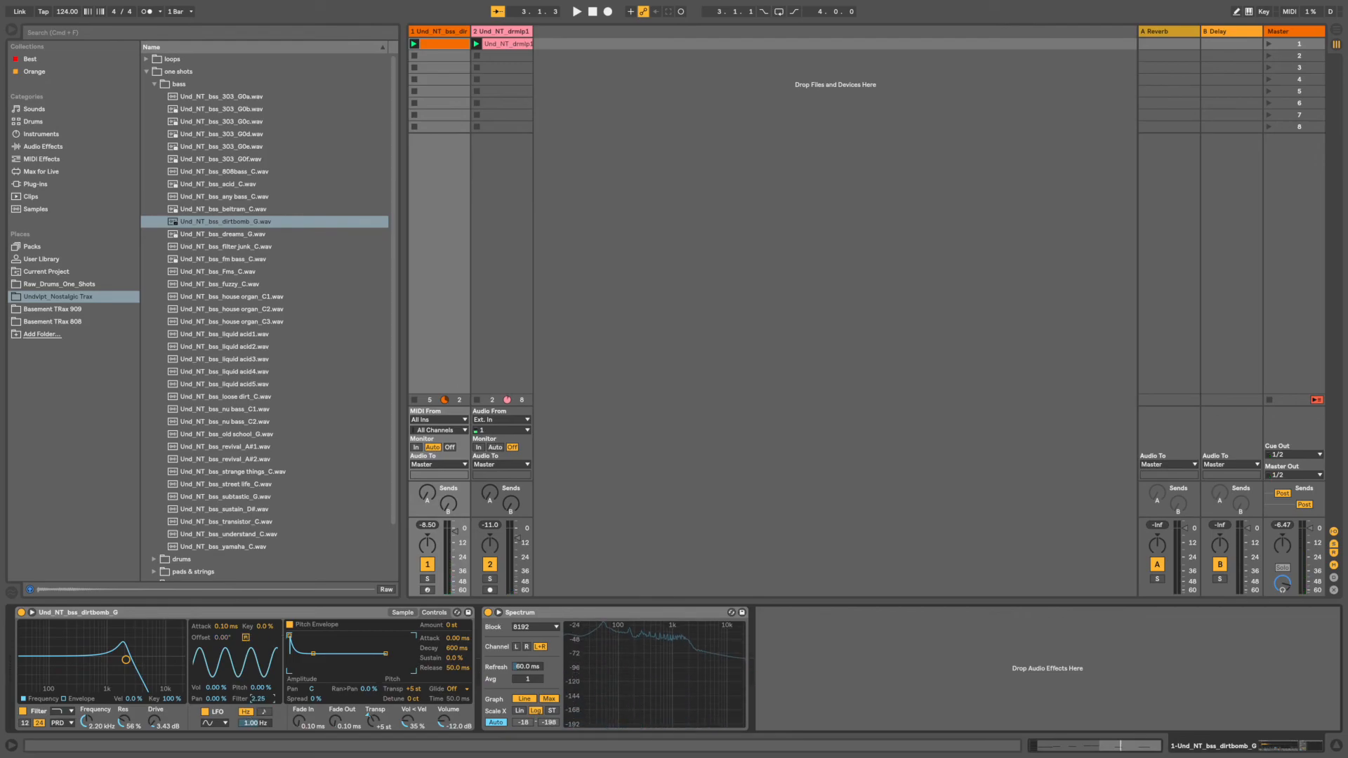
{"action": "left_click", "coordinate": [259, 712]}
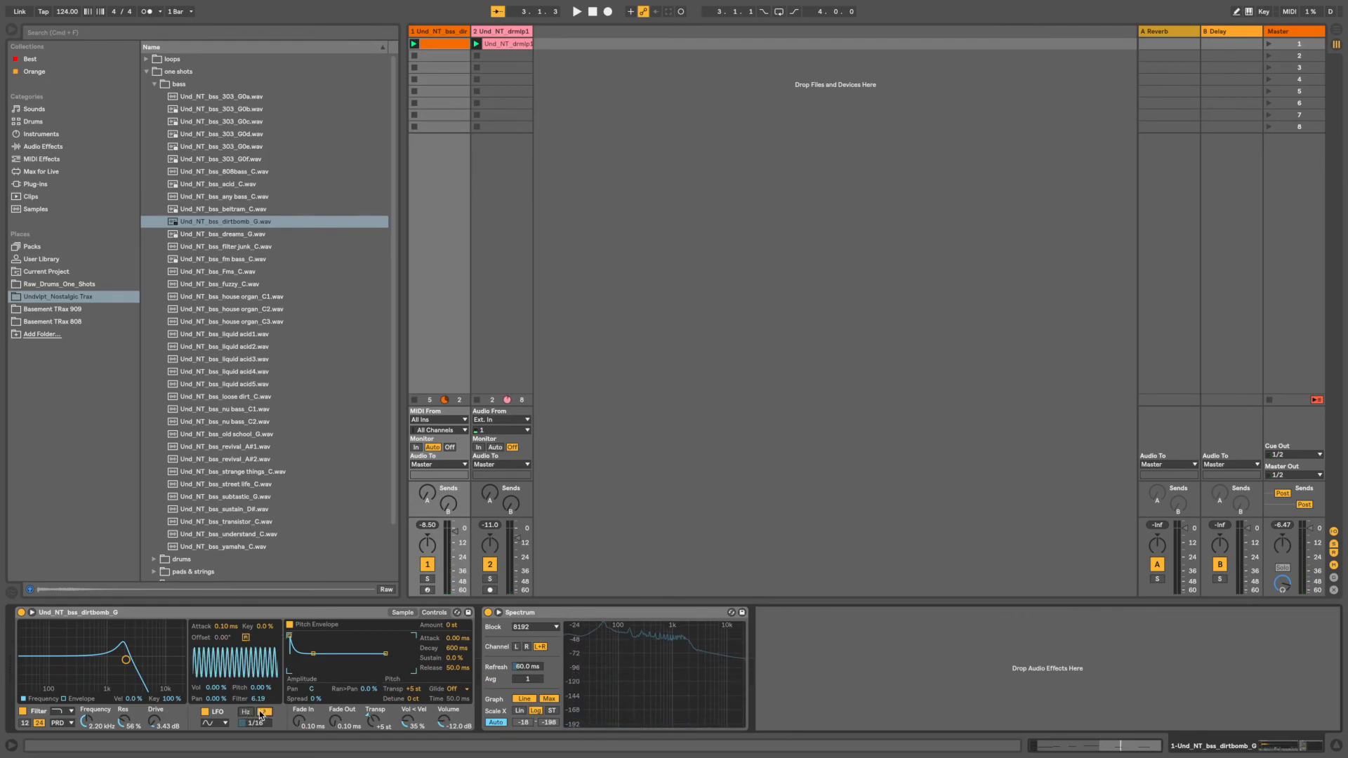
{"action": "left_click_drag", "start_coordinate": [244, 724], "coordinate": [244, 740]}
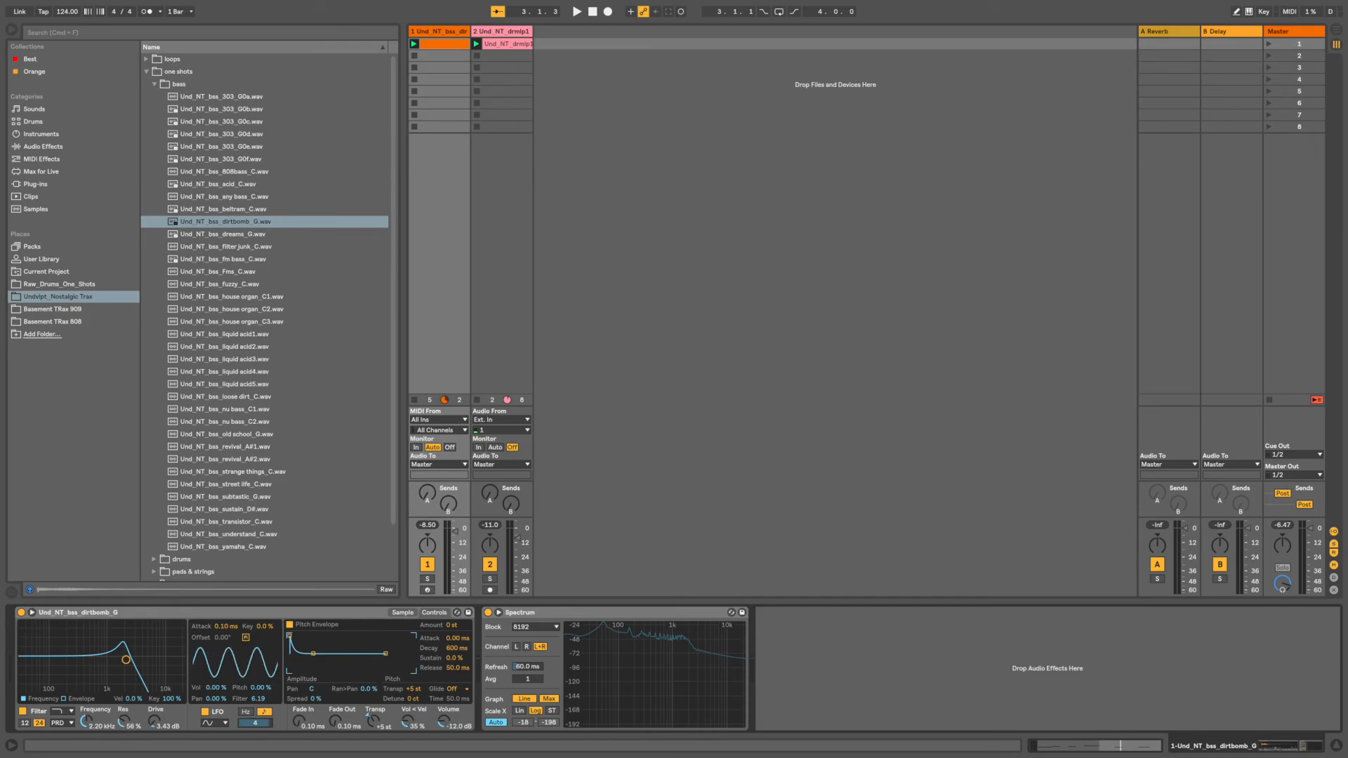
- Listen to the modulated bass with the drums, reopen the bass clip's notes, stop playback, and hide the detail view
{"action": "key", "text": "space"}
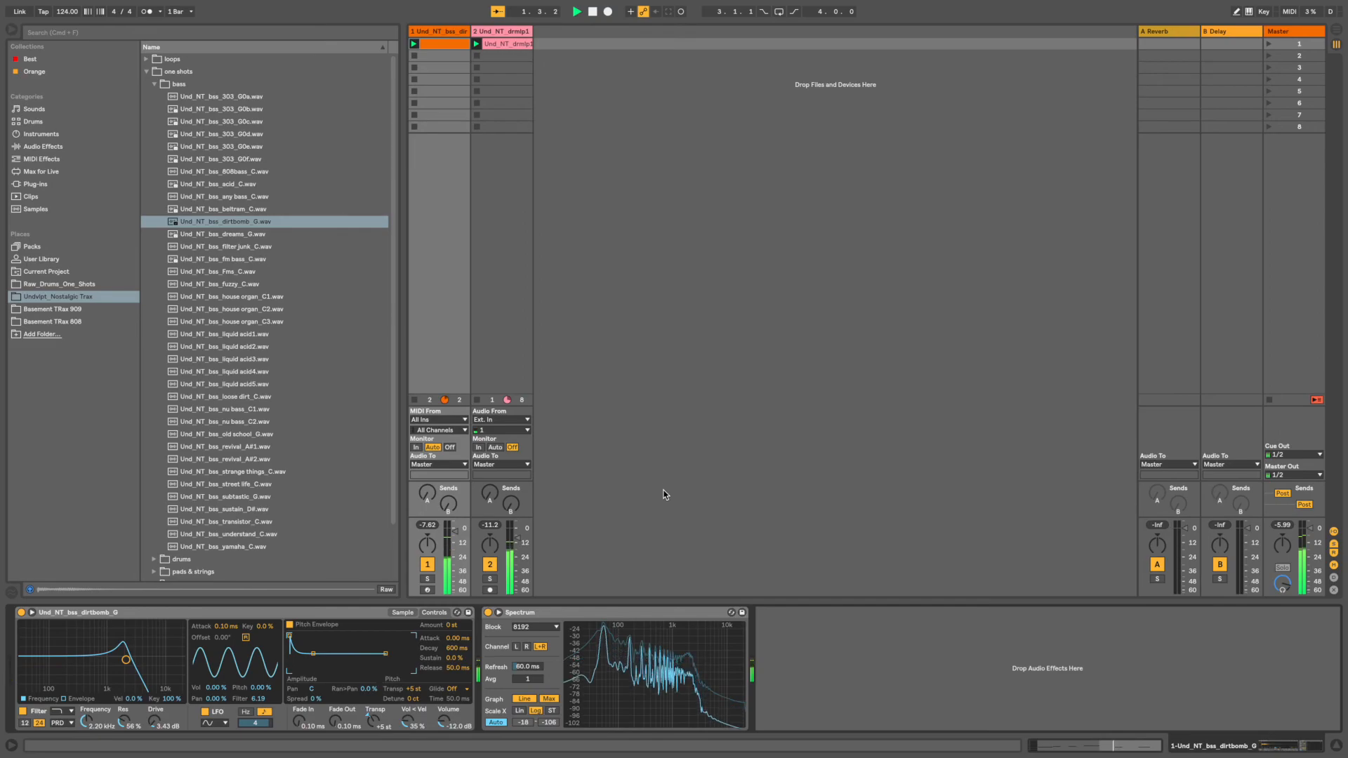
{"action": "double_click", "coordinate": [446, 46]}
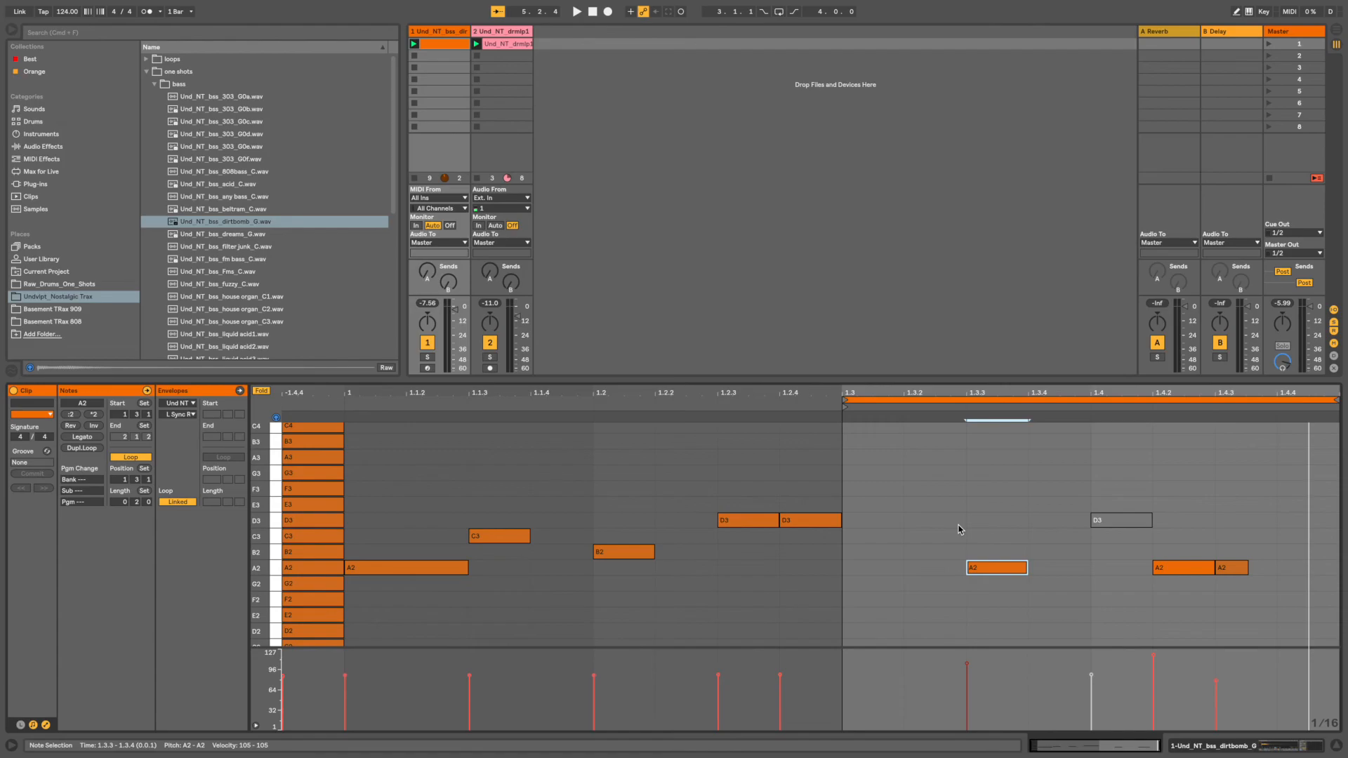
{"action": "key", "text": "super+alt+l"}
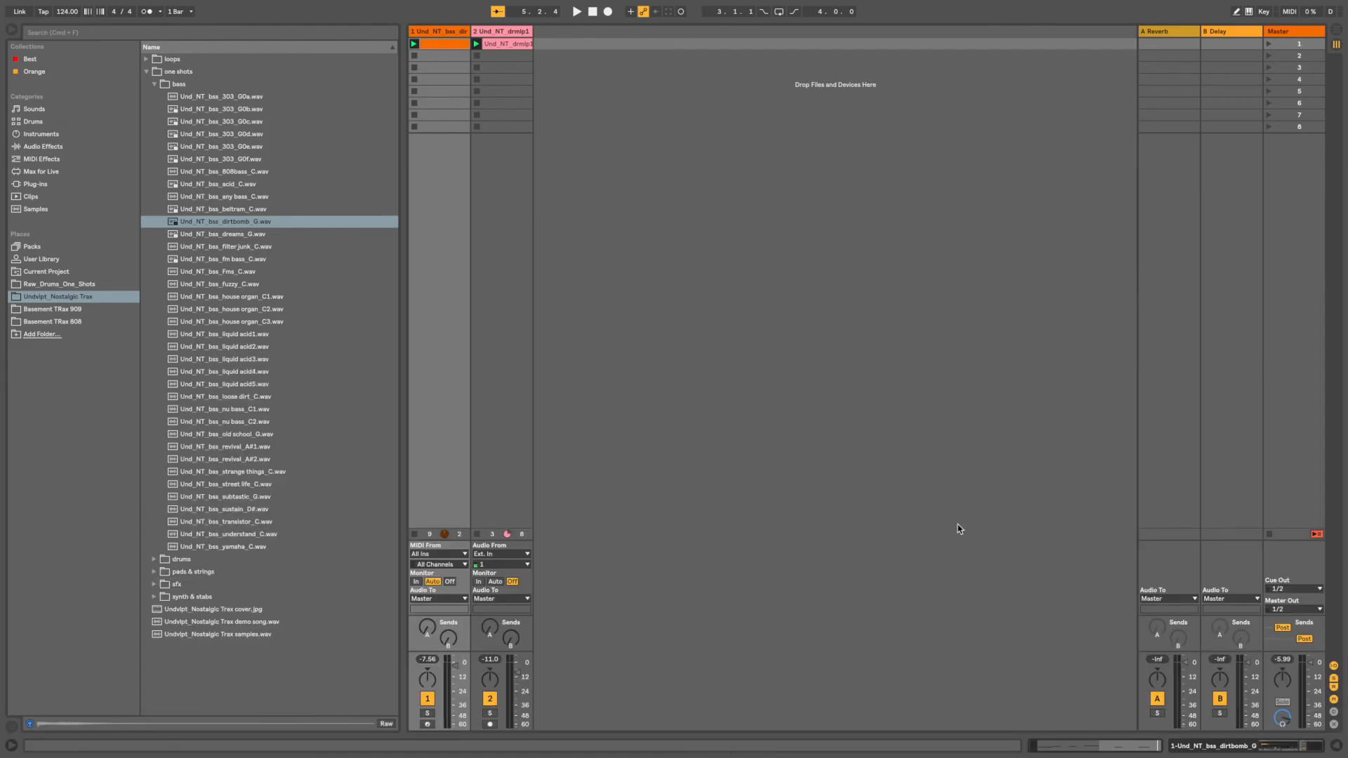